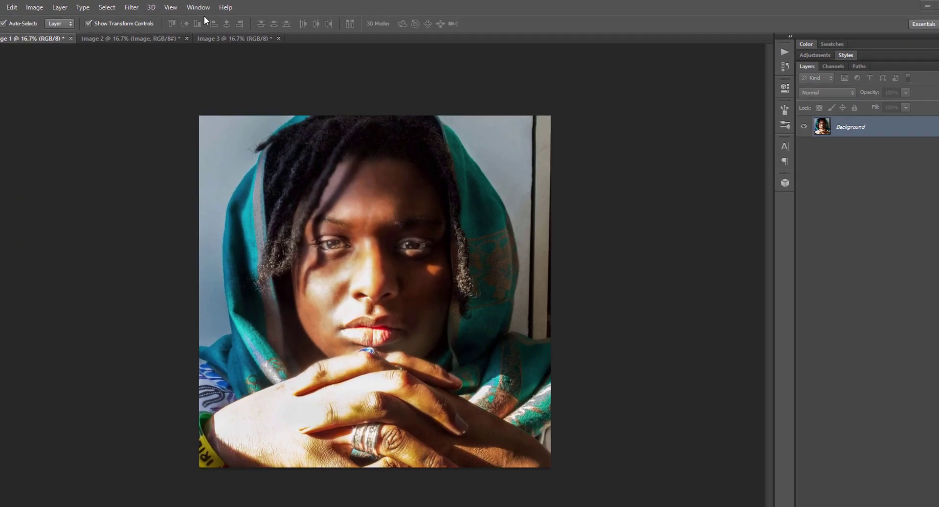
Step: Show the Actions panel and load the Premium Gogh Evolution CS6 action file
{"action": "left_click", "coordinate": [80, 10]}
{"action": "left_click", "coordinate": [98, 98]}
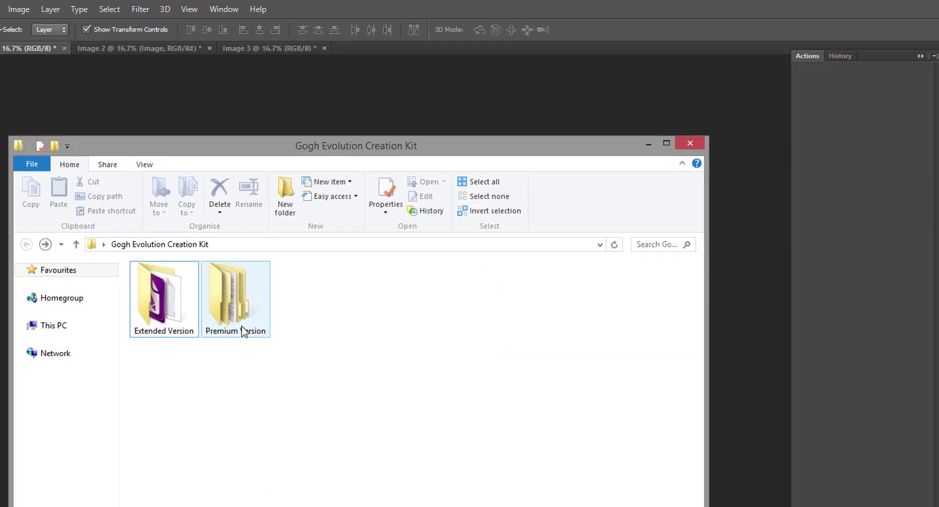
{"action": "double_click", "coordinate": [241, 331]}
{"action": "double_click", "coordinate": [174, 326]}
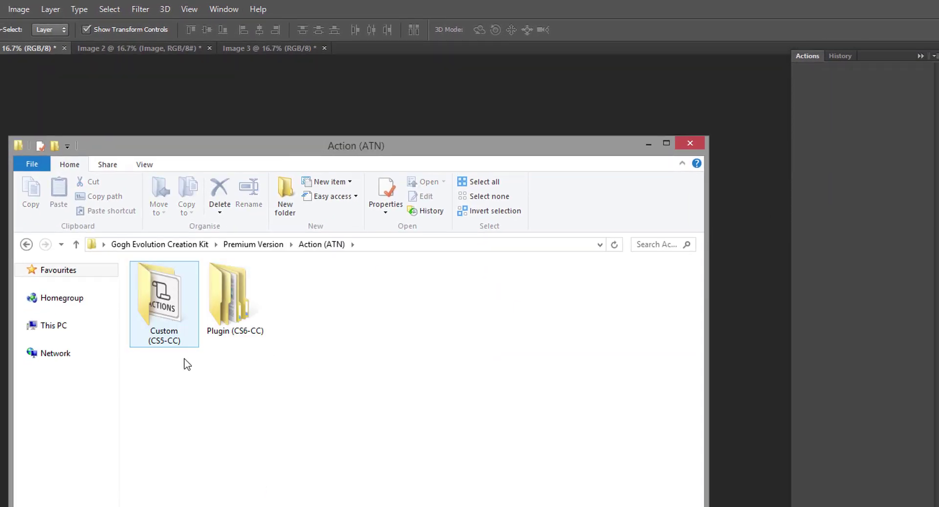
{"action": "double_click", "coordinate": [231, 333]}
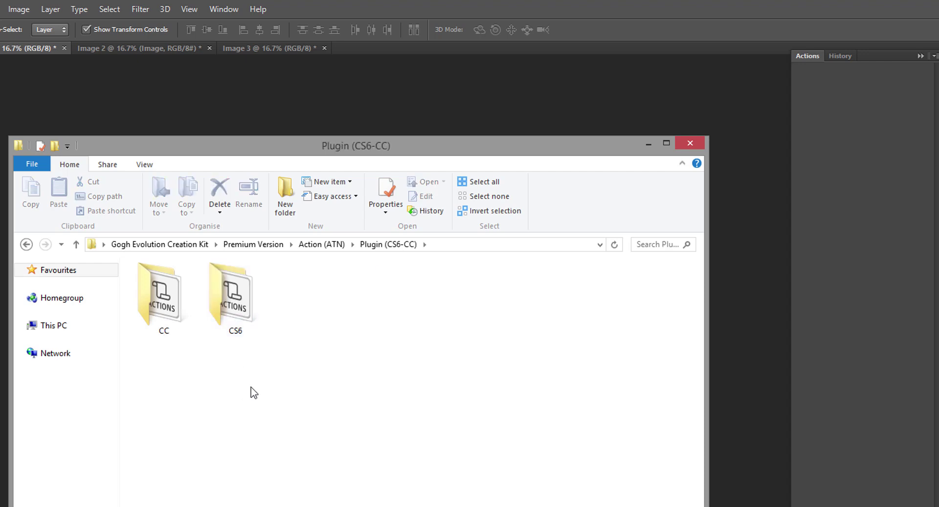
{"action": "double_click", "coordinate": [243, 323]}
{"action": "double_click", "coordinate": [236, 290]}
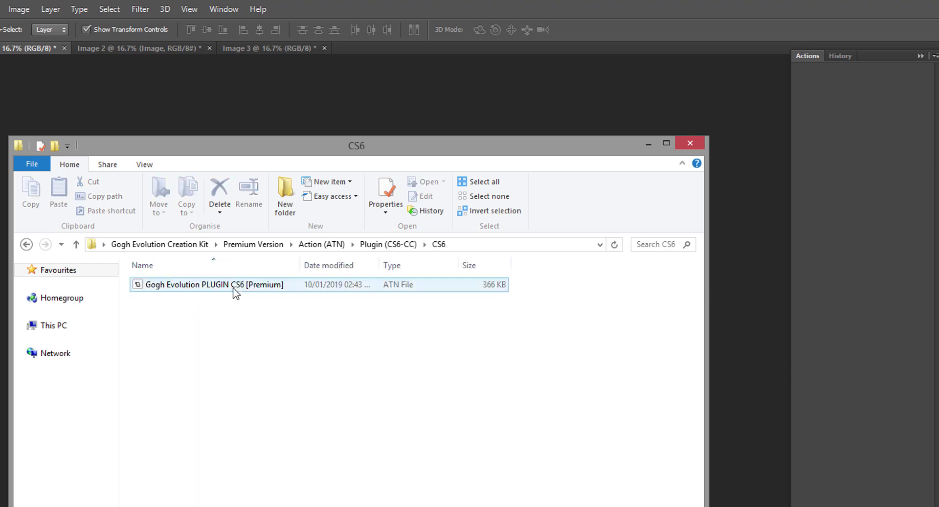
Step: Widen the Actions panel, expand the Premium set, and browse the kit's Brush (ABR) folder
{"action": "left_click_drag", "start_coordinate": [793, 127], "coordinate": [746, 125]}
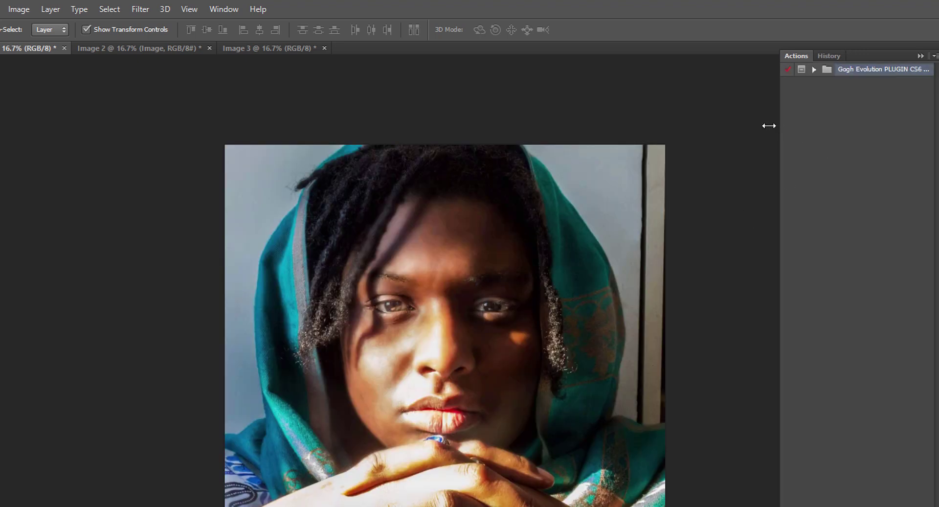
{"action": "left_click", "coordinate": [780, 70]}
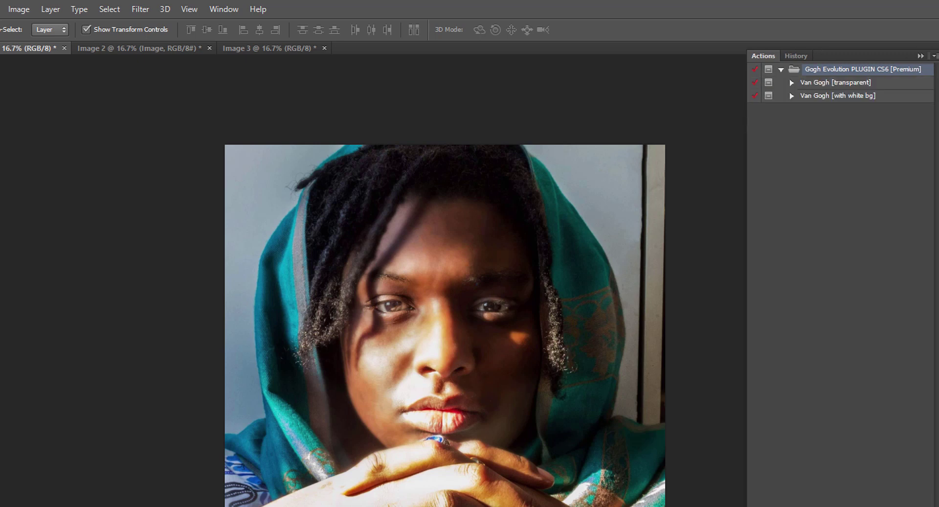
{"action": "key", "text": "alt+Tab"}
{"action": "left_click", "coordinate": [27, 244]}
{"action": "left_click", "coordinate": [26, 244]}
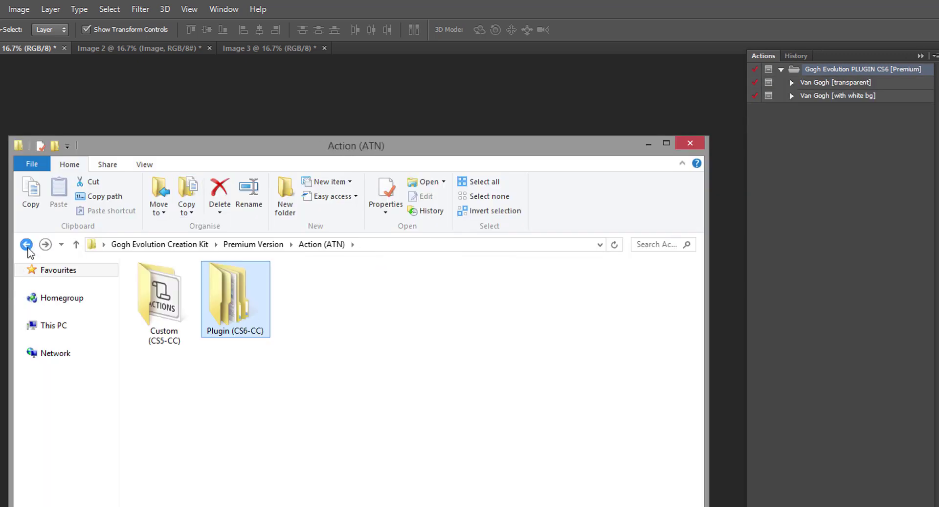
{"action": "left_click", "coordinate": [27, 245]}
{"action": "double_click", "coordinate": [230, 294]}
{"action": "key", "text": "alt+Tab"}
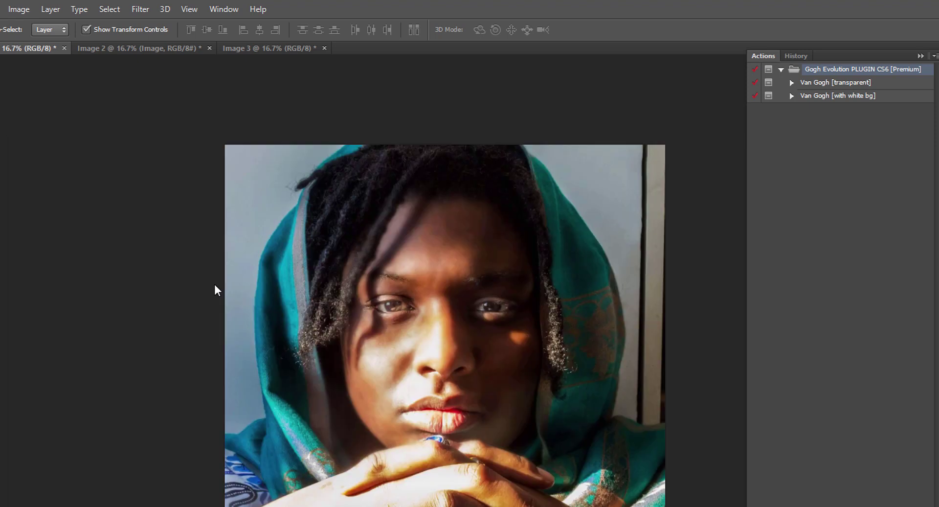
Step: Load the Gogh Evolution Patterns file and select the Van Gogh [with white bg] action
{"action": "key", "text": "alt+Tab"}
{"action": "left_click", "coordinate": [26, 244]}
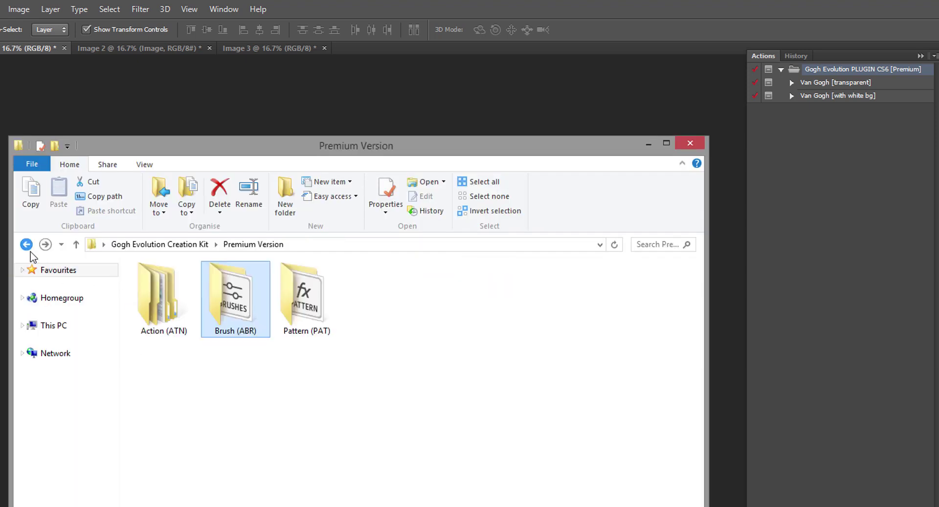
{"action": "double_click", "coordinate": [310, 301]}
{"action": "double_click", "coordinate": [186, 286]}
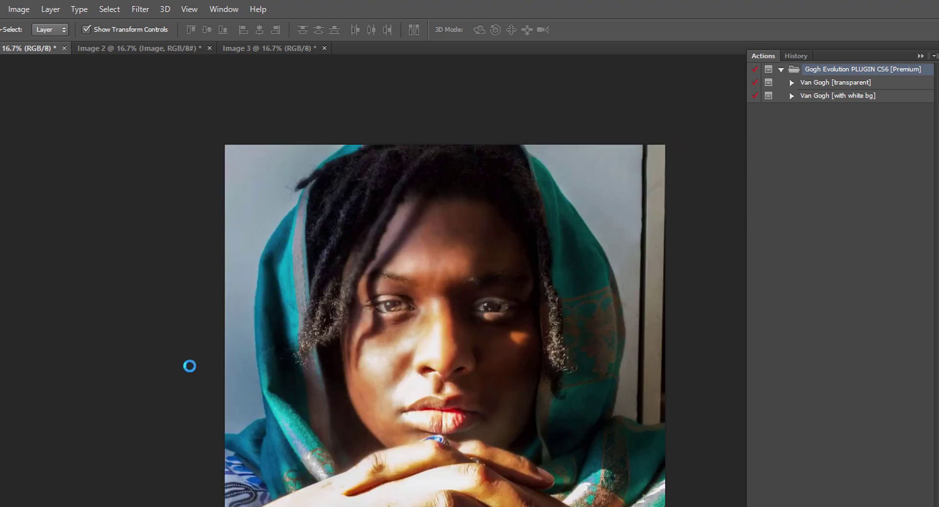
{"action": "left_click", "coordinate": [851, 95]}
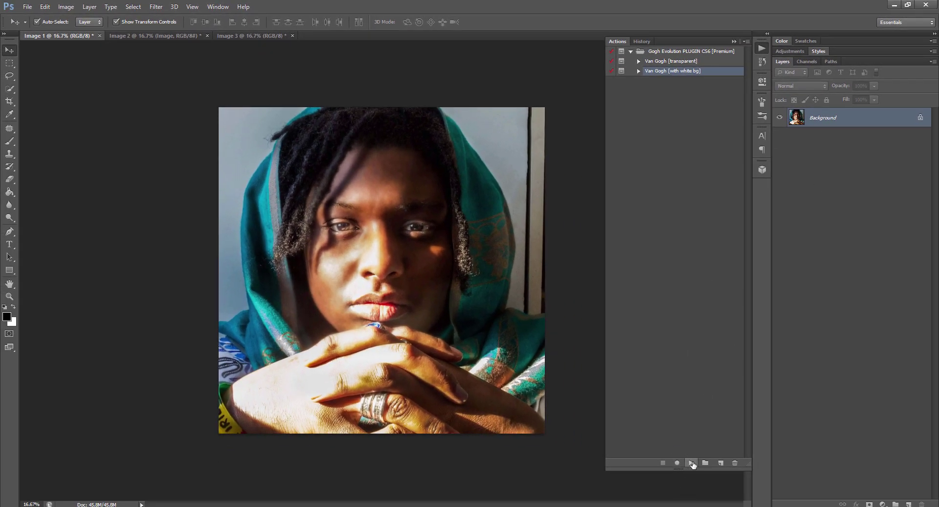
Step: Play Van Gogh [with white bg], view at 100%, and confirm the 700×700 px image size
{"action": "left_click", "coordinate": [691, 462]}
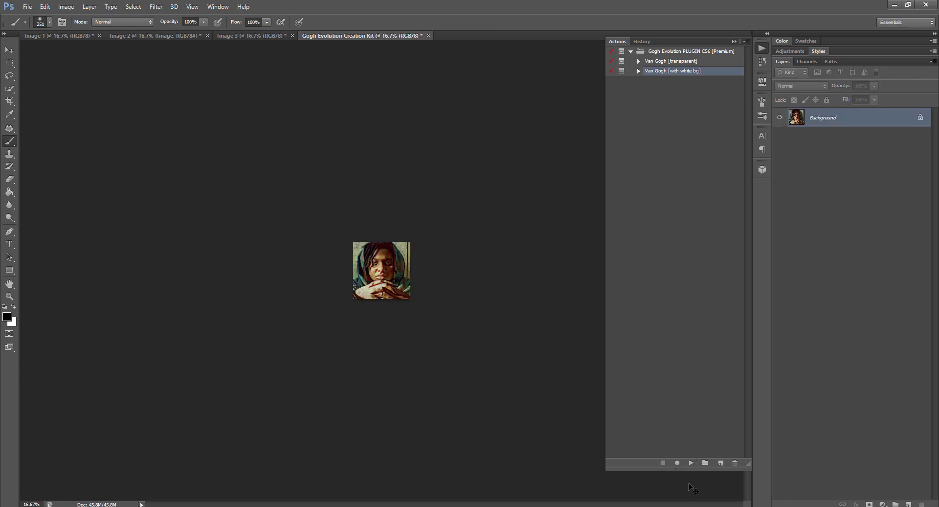
{"action": "key", "text": "ctrl+1"}
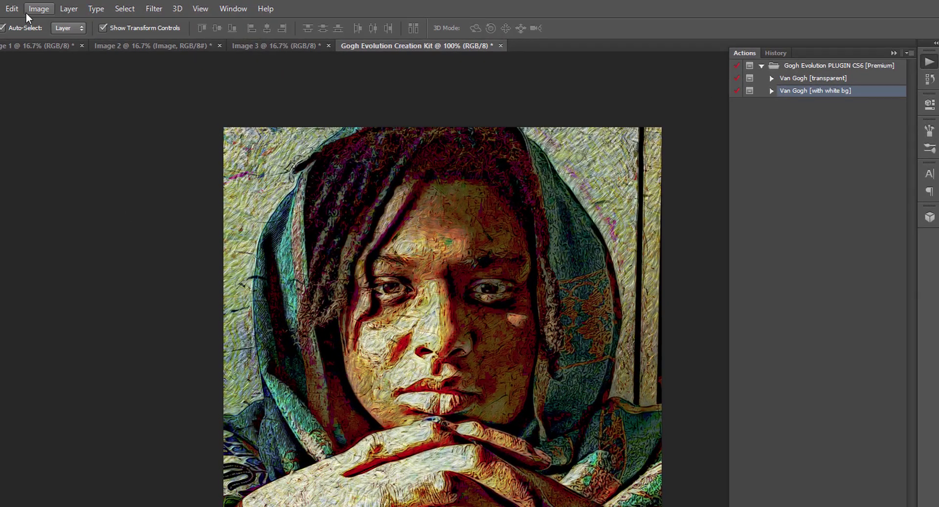
{"action": "left_click", "coordinate": [65, 7]}
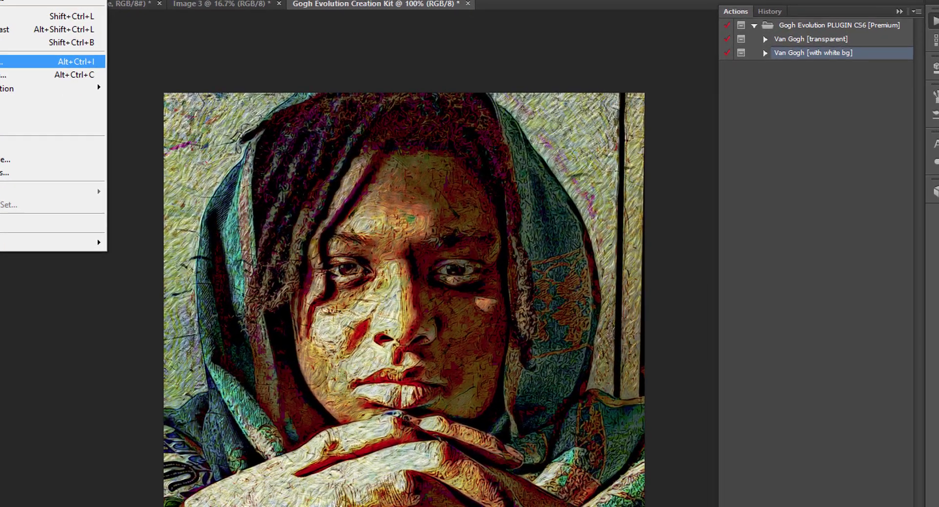
{"action": "left_click", "coordinate": [51, 98]}
{"action": "left_click", "coordinate": [658, 249]}
{"action": "double_click", "coordinate": [659, 249]}
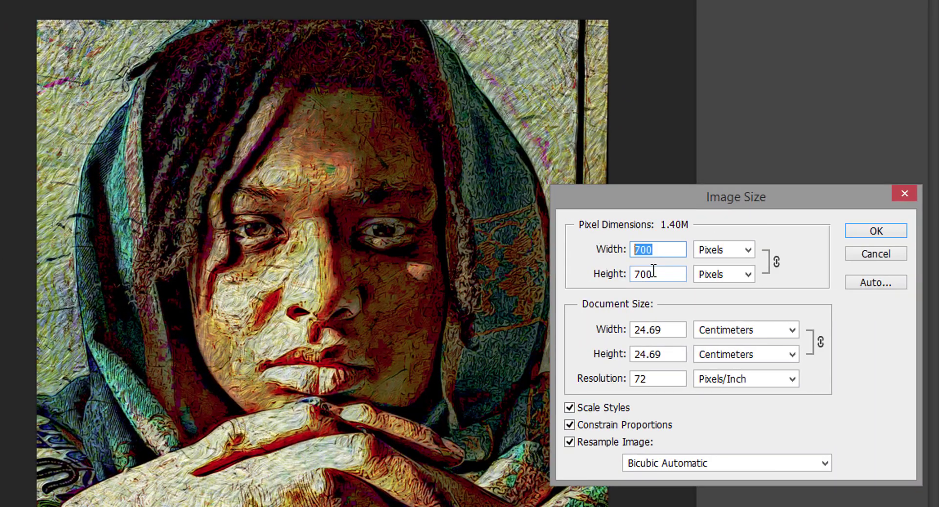
{"action": "key", "text": "Tab"}
{"action": "left_click", "coordinate": [869, 256]}
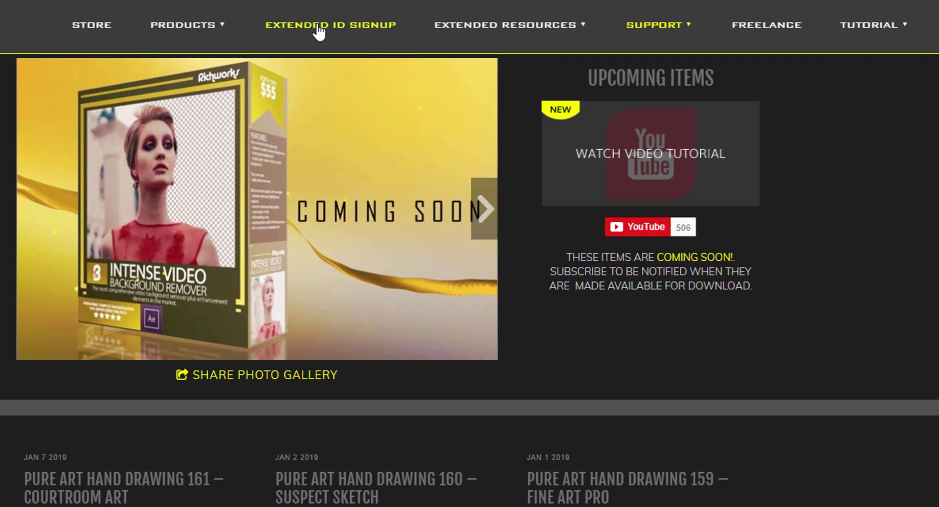
Step: Unlock the Extended Resources page by entering the page password
{"action": "left_click", "coordinate": [318, 27]}
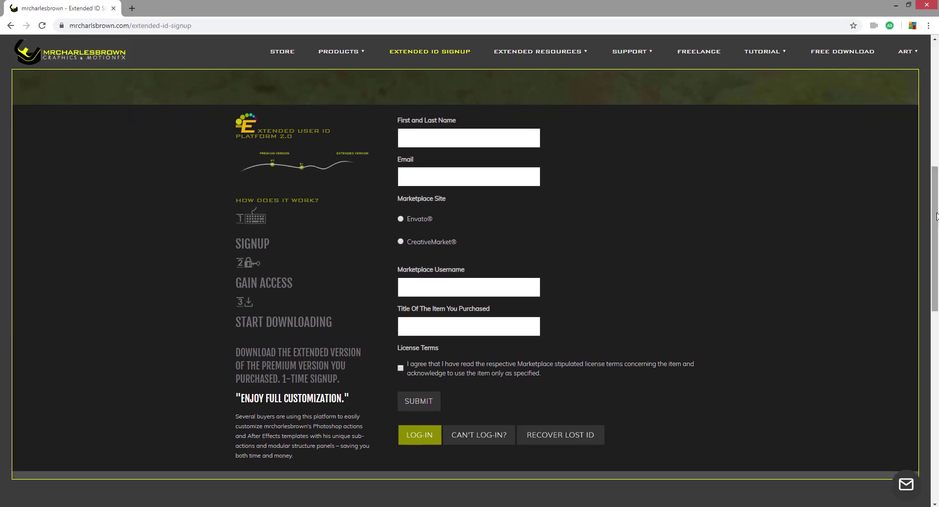
{"action": "left_click", "coordinate": [411, 438]}
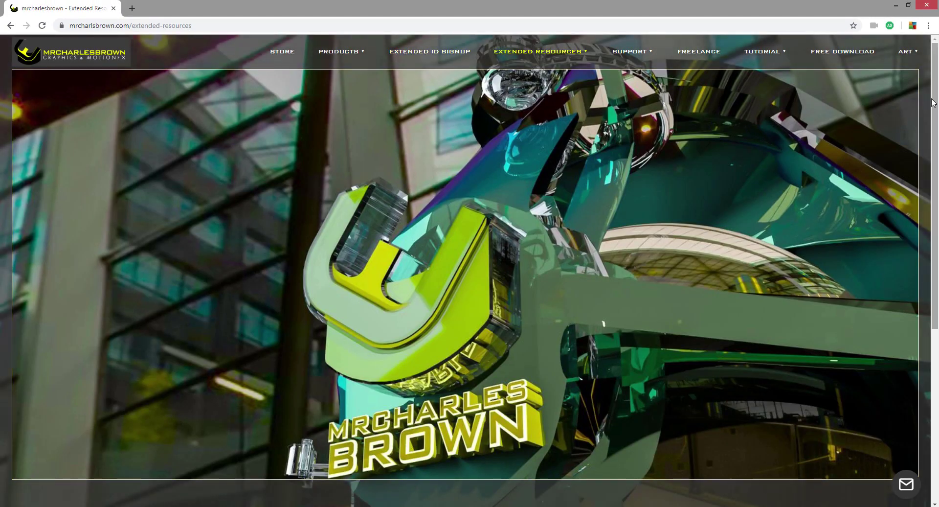
{"action": "scroll", "coordinate": [723, 284], "scroll_direction": "down", "scroll_amount": 5}
{"action": "left_click", "coordinate": [274, 292]}
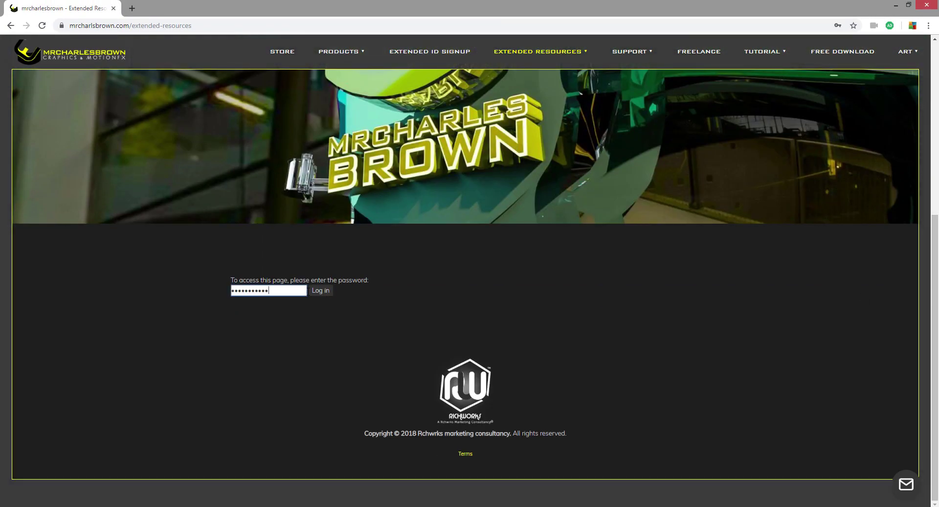
{"action": "left_click", "coordinate": [322, 291]}
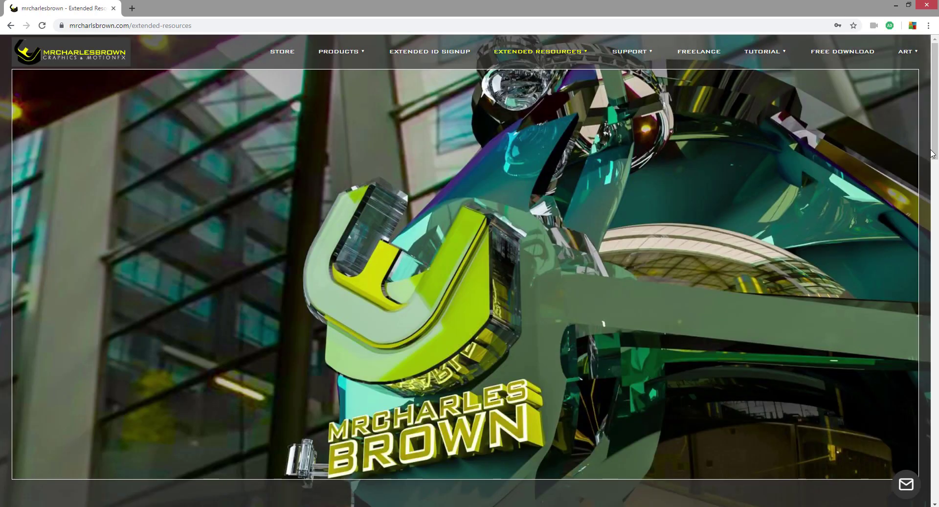
Step: Add the free Gogh Evolution Creation Kit to the cart and start checkout
{"action": "scroll", "coordinate": [494, 276], "scroll_direction": "down", "scroll_amount": 7}
{"action": "scroll", "coordinate": [494, 276], "scroll_direction": "down", "scroll_amount": 5}
{"action": "scroll", "coordinate": [499, 236], "scroll_direction": "down", "scroll_amount": 2}
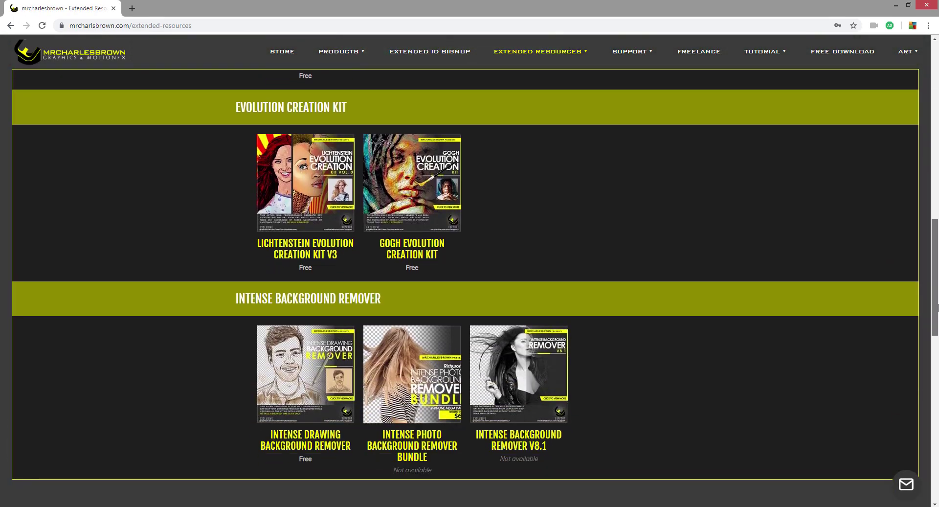
{"action": "left_click", "coordinate": [430, 198]}
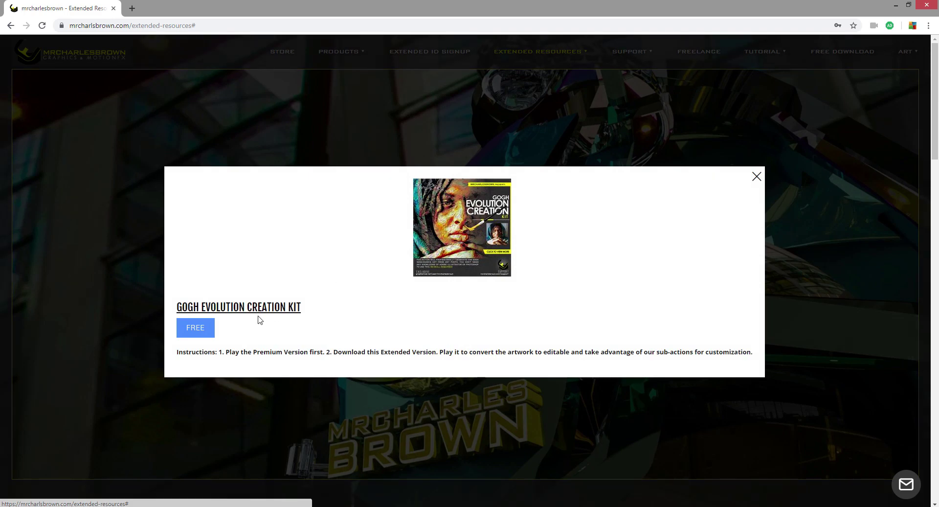
{"action": "left_click", "coordinate": [209, 333]}
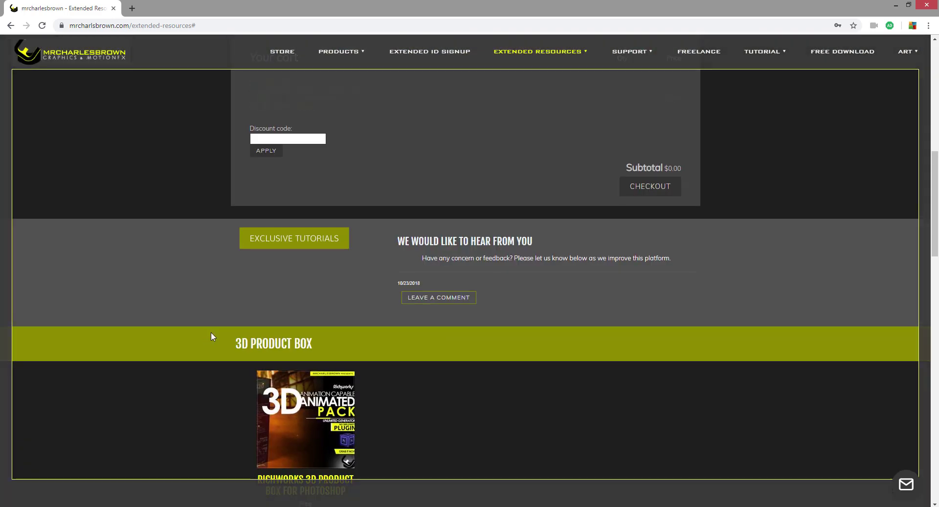
{"action": "left_click", "coordinate": [673, 193]}
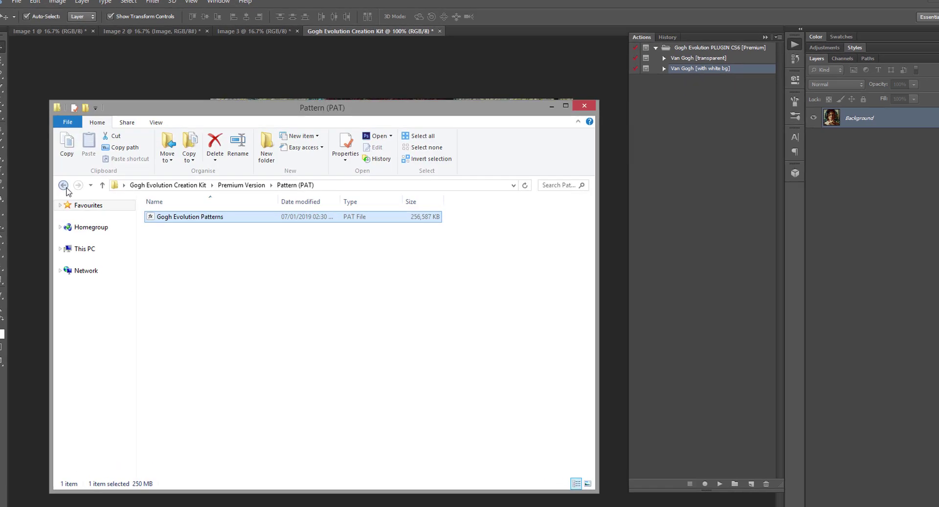
Step: Load the Extended Version CS6 Gogh Evolution action file from the kit's Plugin folder
{"action": "left_click", "coordinate": [71, 181]}
{"action": "left_click", "coordinate": [71, 181]}
{"action": "left_click", "coordinate": [164, 240]}
{"action": "double_click", "coordinate": [146, 287]}
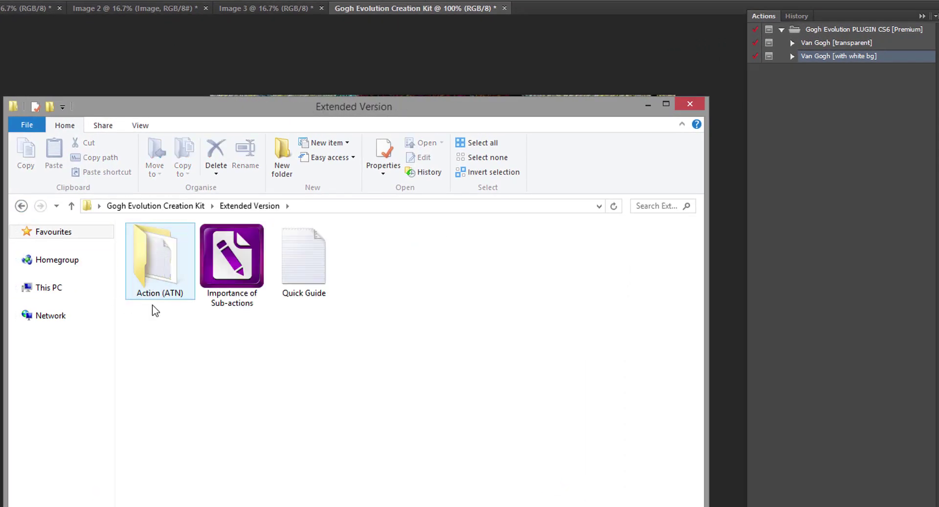
{"action": "double_click", "coordinate": [162, 283]}
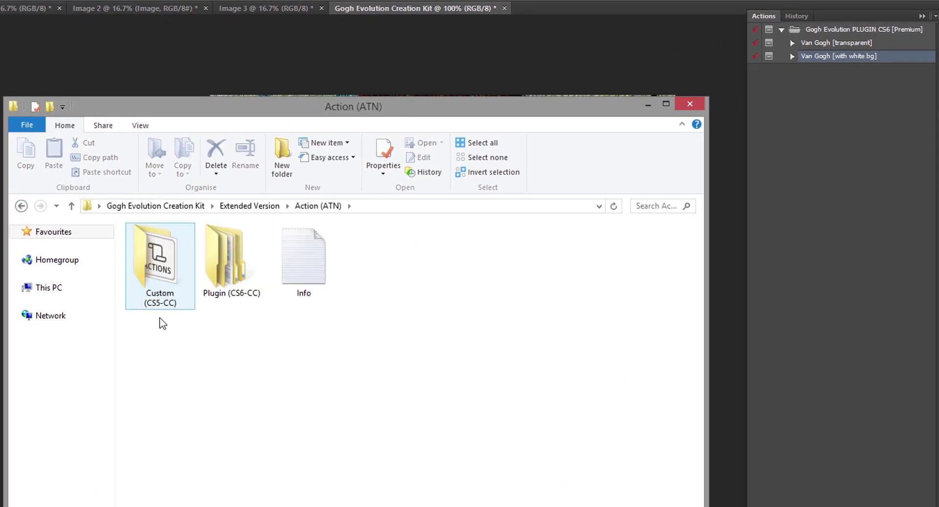
{"action": "double_click", "coordinate": [235, 267]}
{"action": "double_click", "coordinate": [225, 272]}
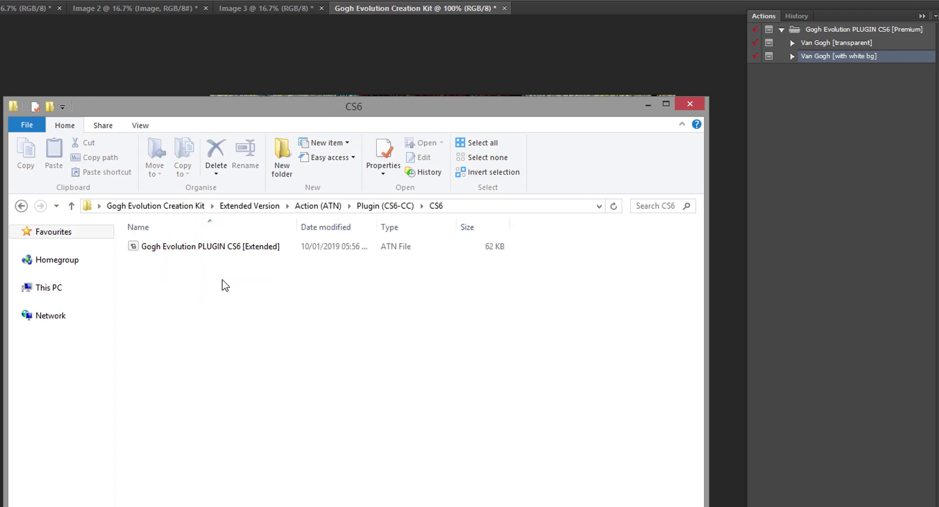
{"action": "double_click", "coordinate": [214, 248]}
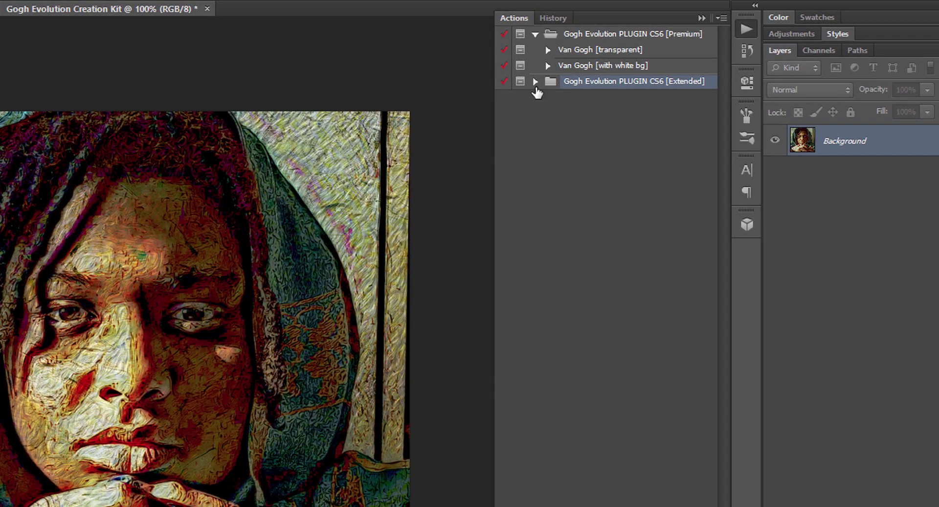
Step: Switch the Actions panel to single-column button mode and run Extended Version (STEP 1)
{"action": "left_click", "coordinate": [535, 82]}
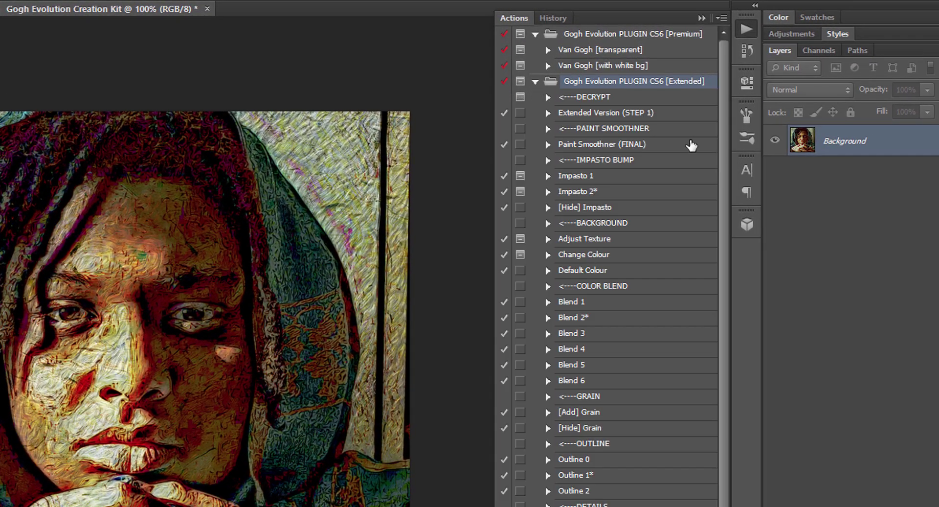
{"action": "mouse_move", "coordinate": [726, 163]}
{"action": "left_mouse_down"}
{"action": "mouse_move", "coordinate": [738, 291]}
{"action": "mouse_move", "coordinate": [724, 38]}
{"action": "left_mouse_up"}
{"action": "left_click", "coordinate": [721, 18]}
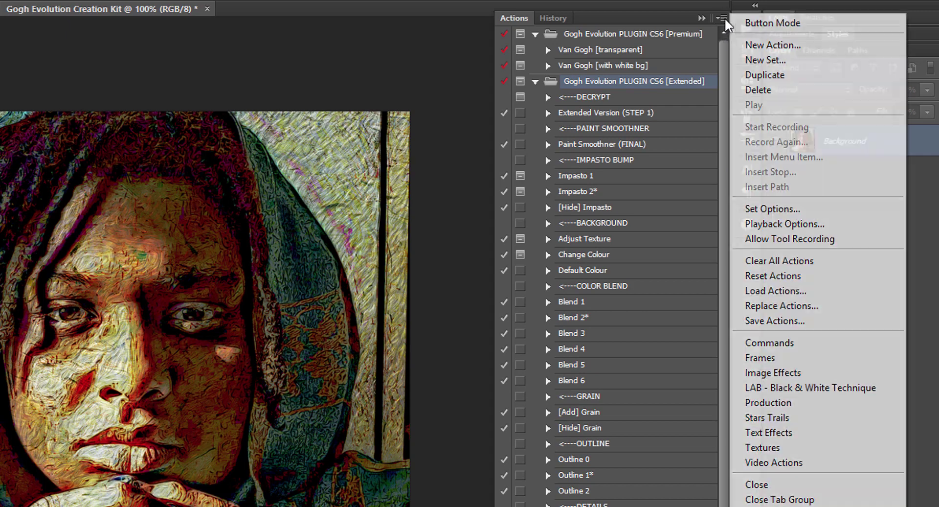
{"action": "left_click", "coordinate": [745, 24]}
{"action": "left_click_drag", "start_coordinate": [509, 462], "coordinate": [581, 462]}
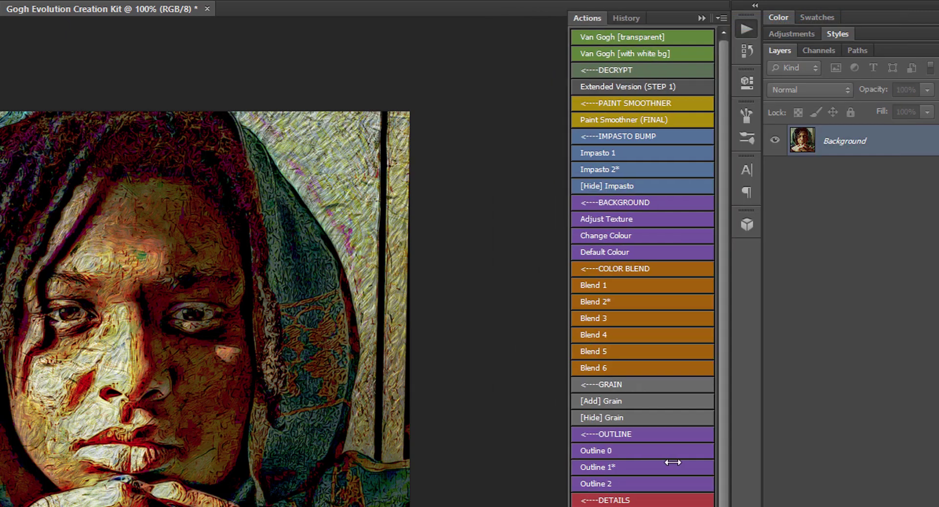
{"action": "left_click", "coordinate": [648, 86]}
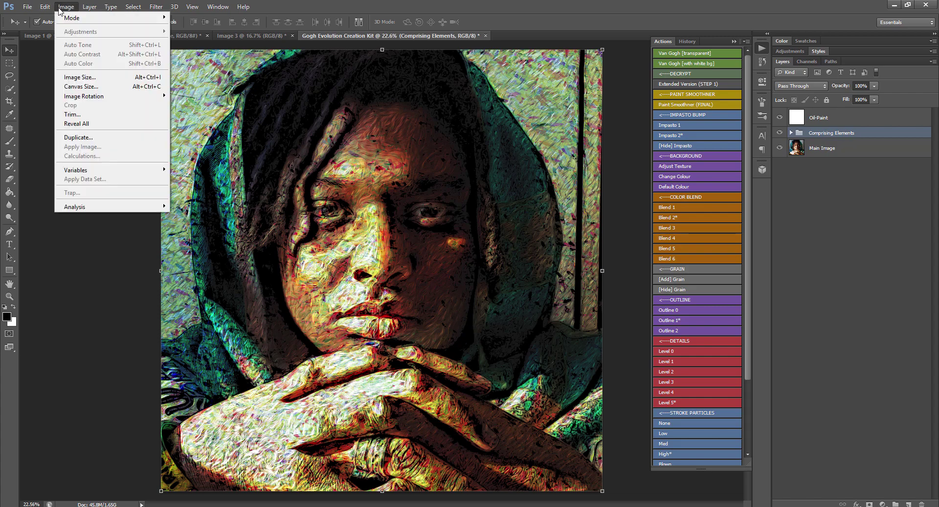
{"action": "left_click", "coordinate": [81, 77]}
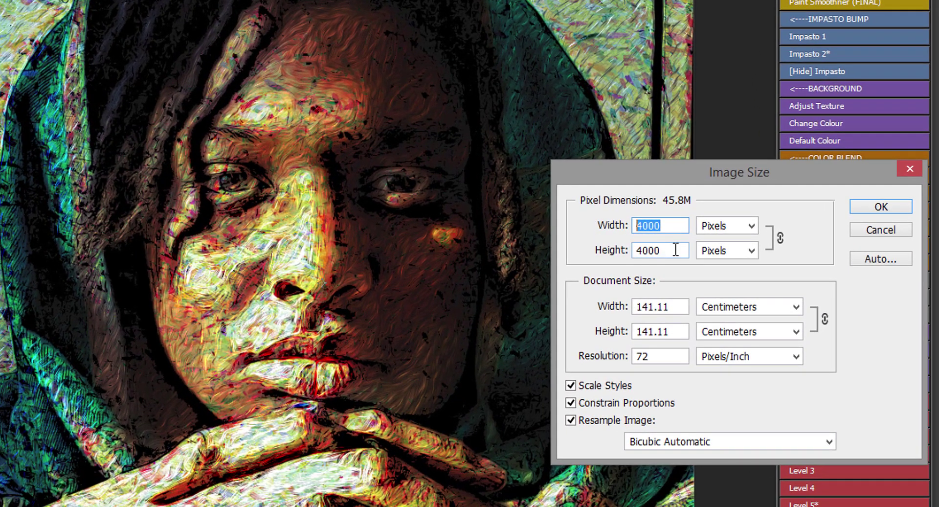
{"action": "double_click", "coordinate": [676, 250]}
{"action": "left_click", "coordinate": [880, 206]}
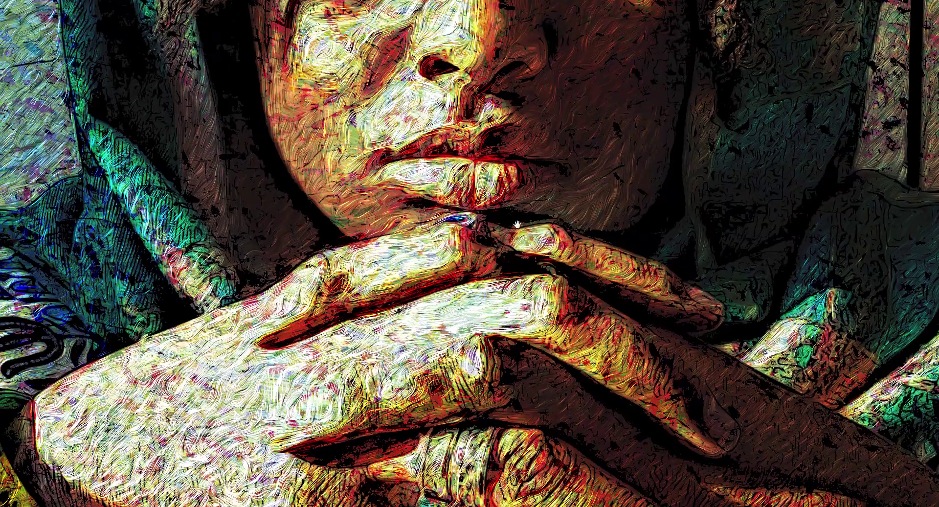
{"action": "key", "text": "f"}
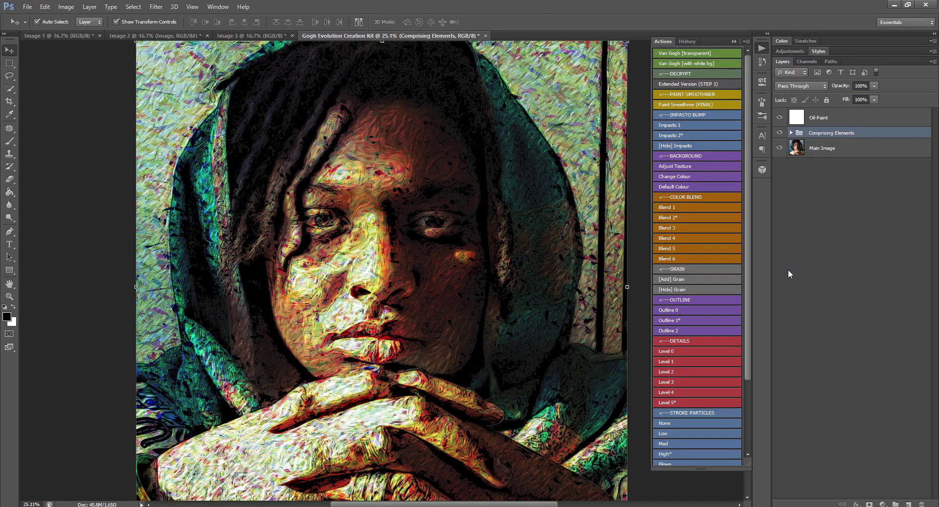
Step: Compare with the original photo, try Blends 3–6, then settle on green-yellow Blend 2
{"action": "left_click", "coordinate": [780, 133]}
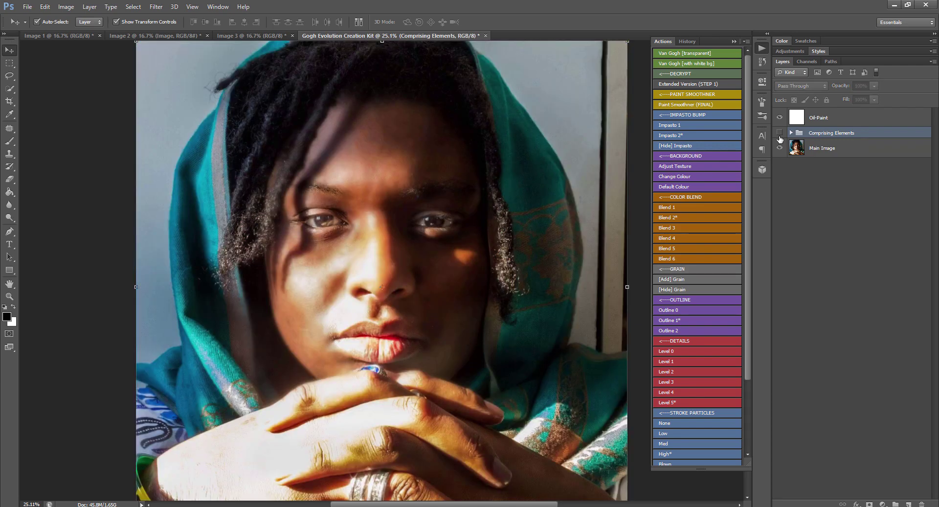
{"action": "left_click", "coordinate": [780, 137]}
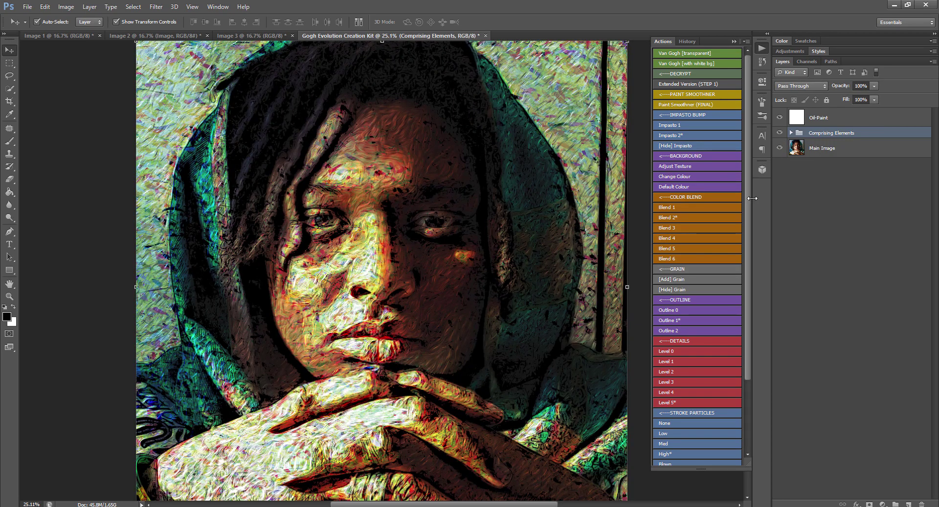
{"action": "left_click_drag", "start_coordinate": [745, 203], "coordinate": [752, 241]}
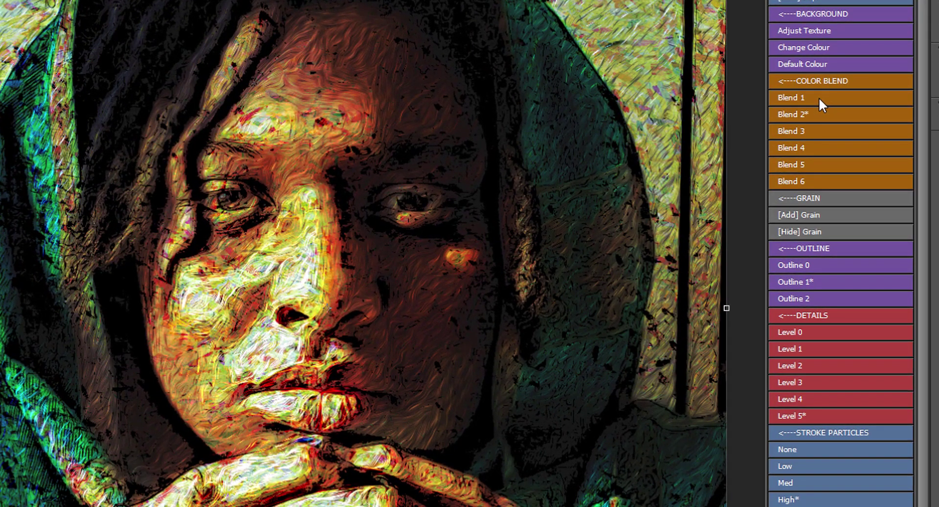
{"action": "left_click", "coordinate": [683, 178]}
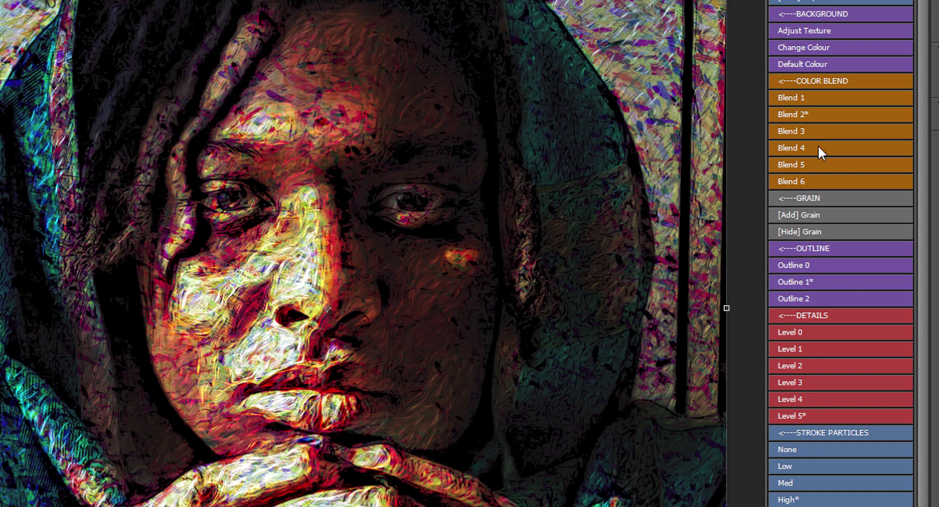
{"action": "left_click", "coordinate": [818, 147]}
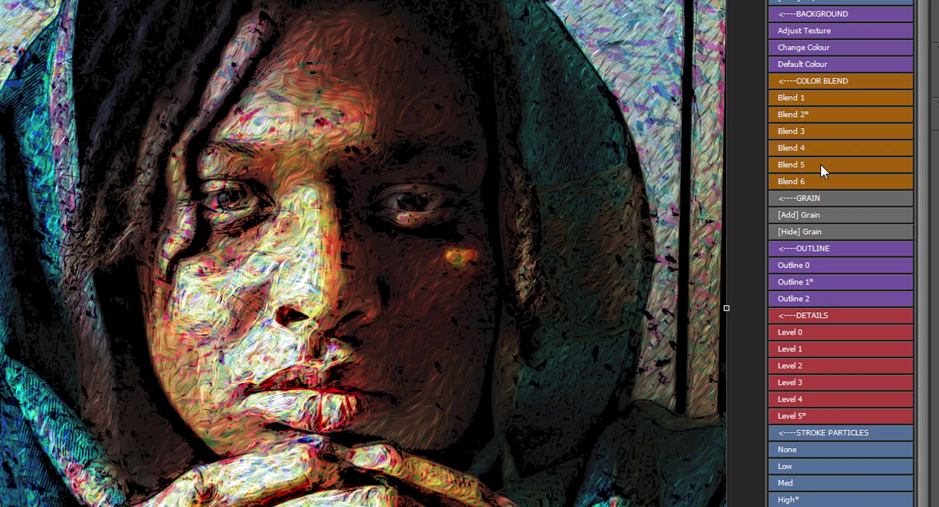
{"action": "left_click", "coordinate": [821, 163]}
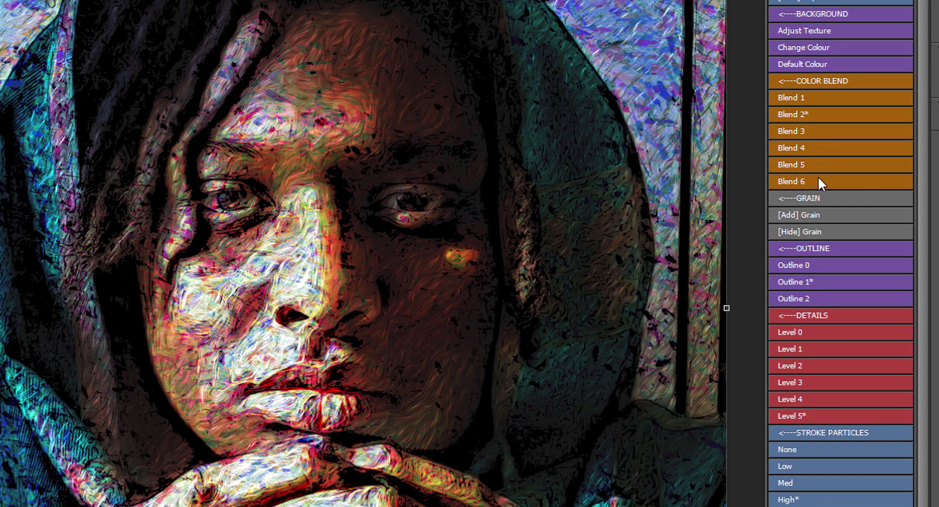
{"action": "left_click", "coordinate": [818, 181]}
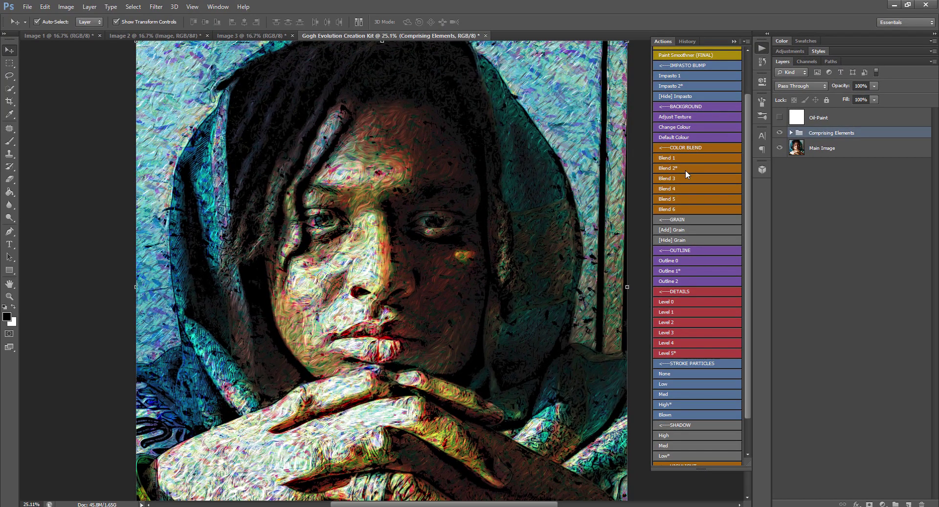
{"action": "left_click", "coordinate": [685, 169]}
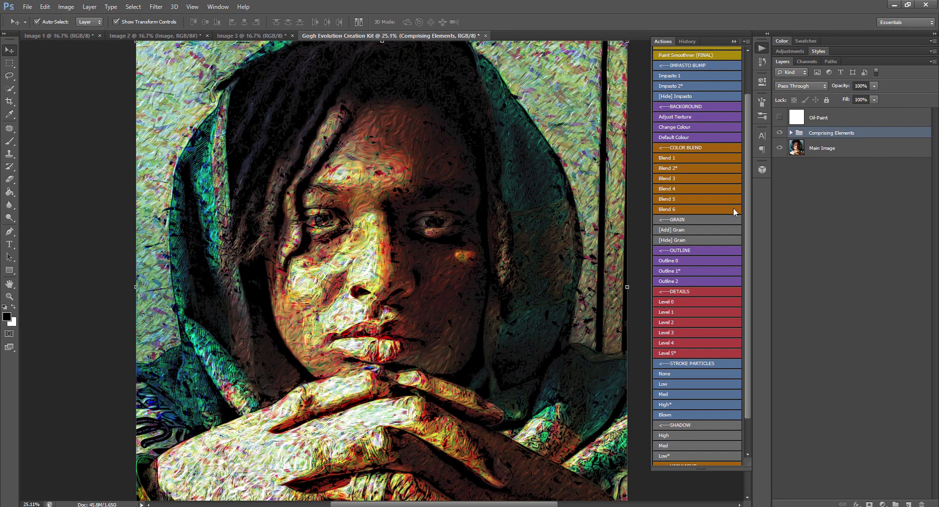
Step: Set Stroke Particles to High, Shadow to Low, then apply Highlight High
{"action": "left_click_drag", "start_coordinate": [748, 218], "coordinate": [758, 275]}
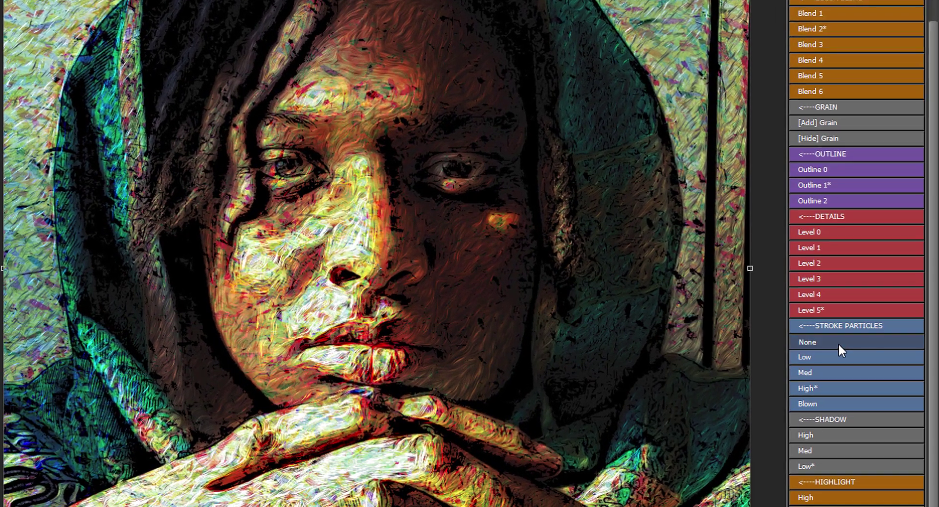
{"action": "left_click", "coordinate": [686, 337]}
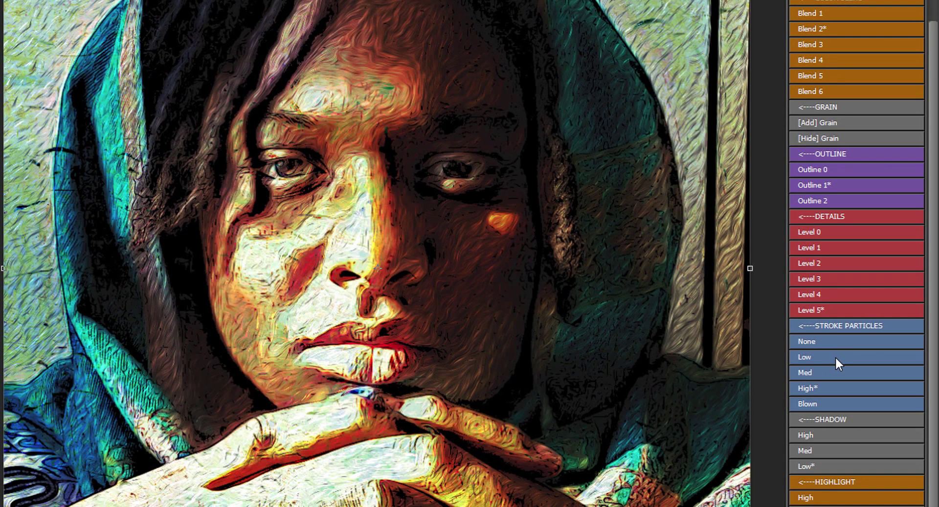
{"action": "left_click", "coordinate": [835, 385]}
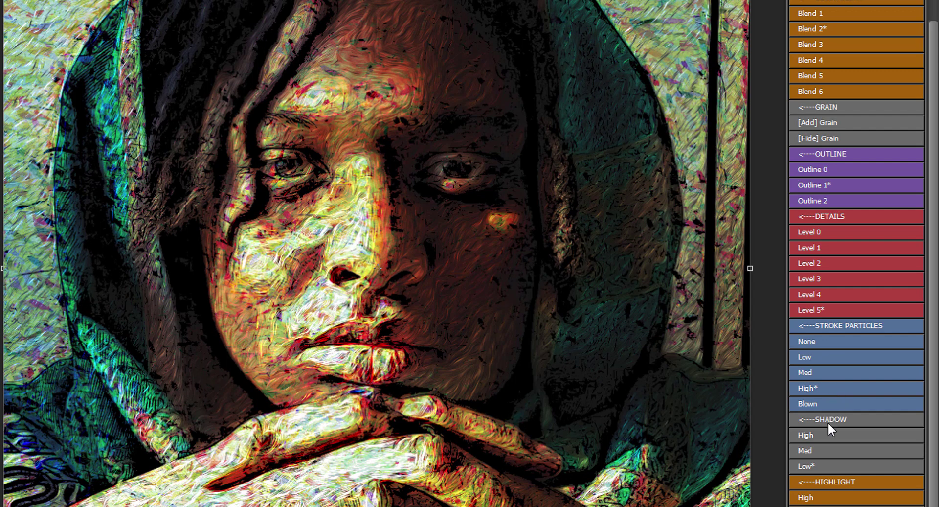
{"action": "left_click", "coordinate": [827, 437]}
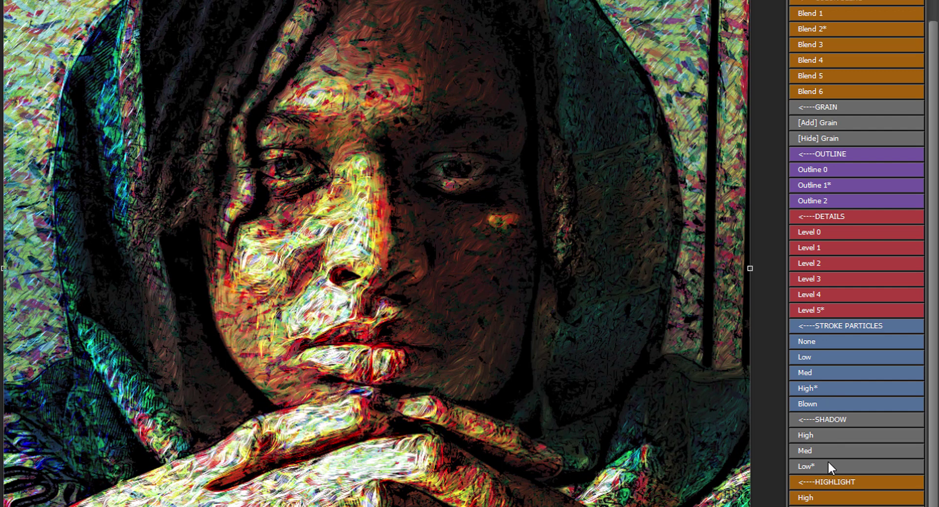
{"action": "left_click", "coordinate": [828, 463]}
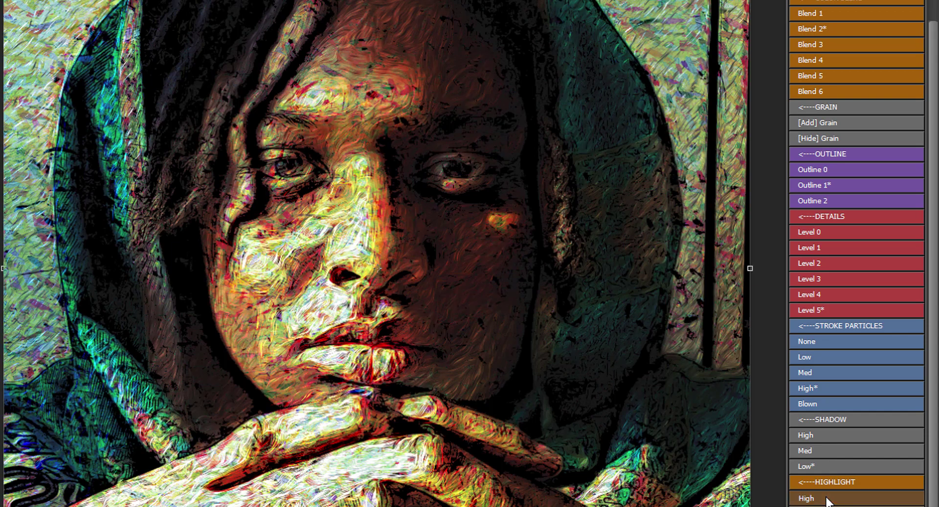
{"action": "left_click", "coordinate": [828, 500]}
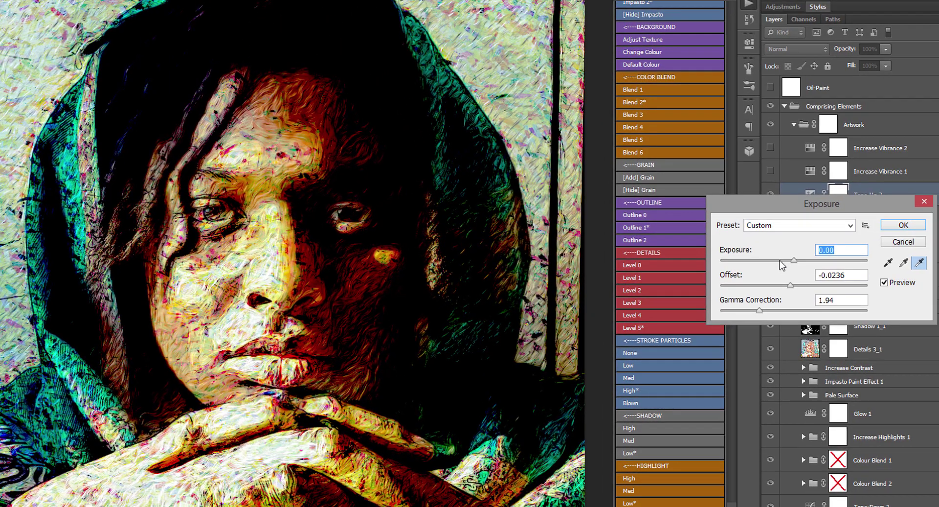
Step: Set Tone-Up 2 exposure to +0.81 and gamma to 1.52, then apply Highlight Low
{"action": "left_click_drag", "start_coordinate": [805, 264], "coordinate": [807, 267]}
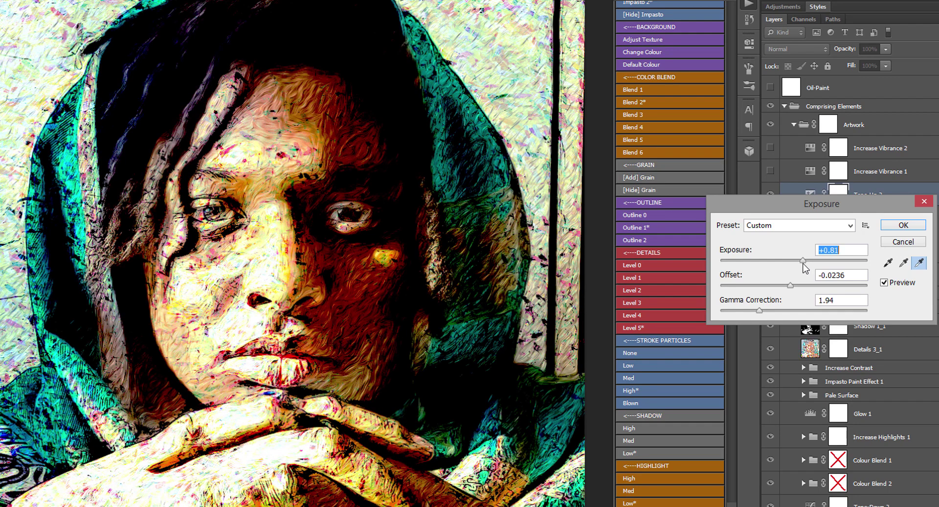
{"action": "left_click", "coordinate": [774, 310]}
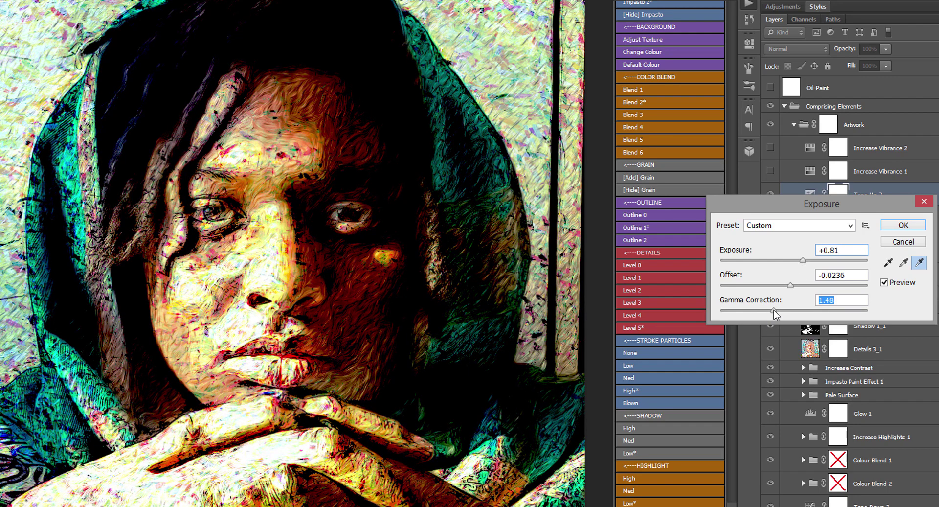
{"action": "left_click_drag", "start_coordinate": [788, 311], "coordinate": [773, 310]}
{"action": "key", "text": "Return"}
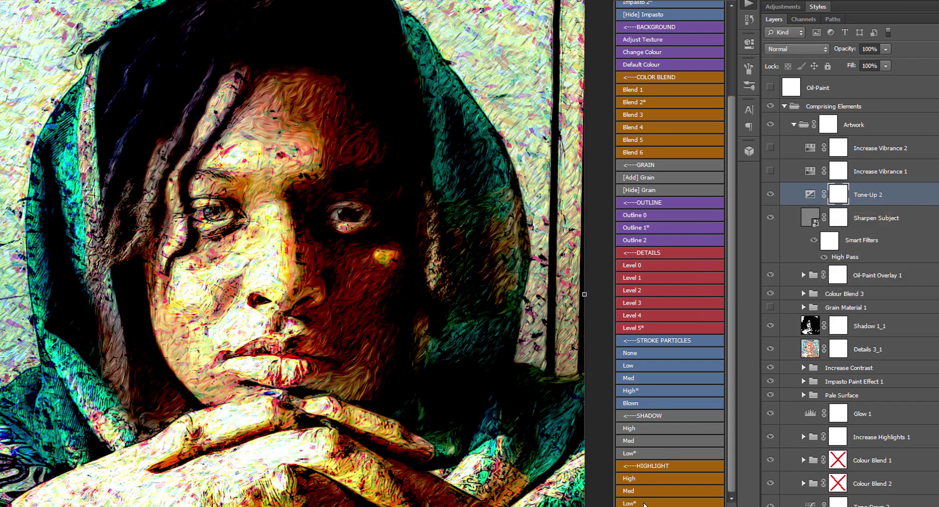
{"action": "left_click", "coordinate": [644, 503]}
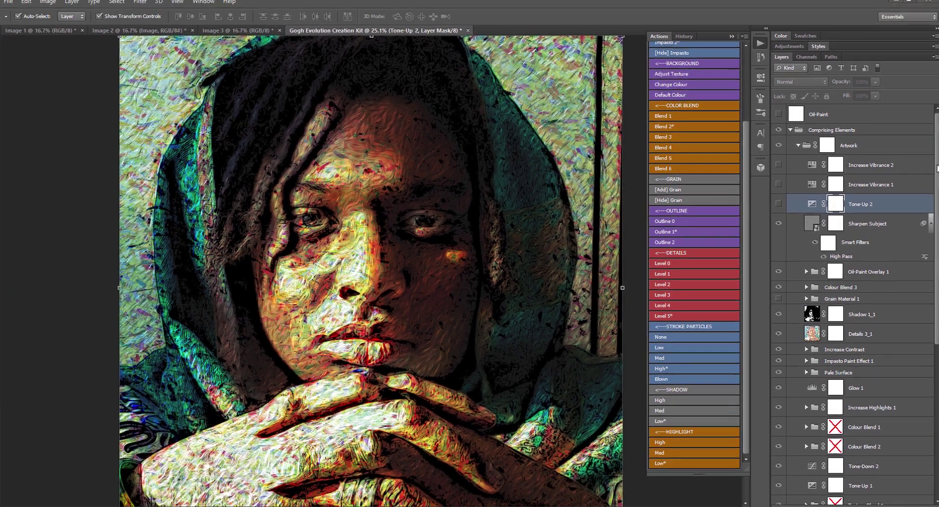
Step: Compare Comprising Elements on and off, then run Paint Smoothner (FINAL)
{"action": "scroll", "coordinate": [933, 335], "scroll_direction": "down", "scroll_amount": 10}
{"action": "left_click_drag", "start_coordinate": [933, 336], "coordinate": [929, 163]}
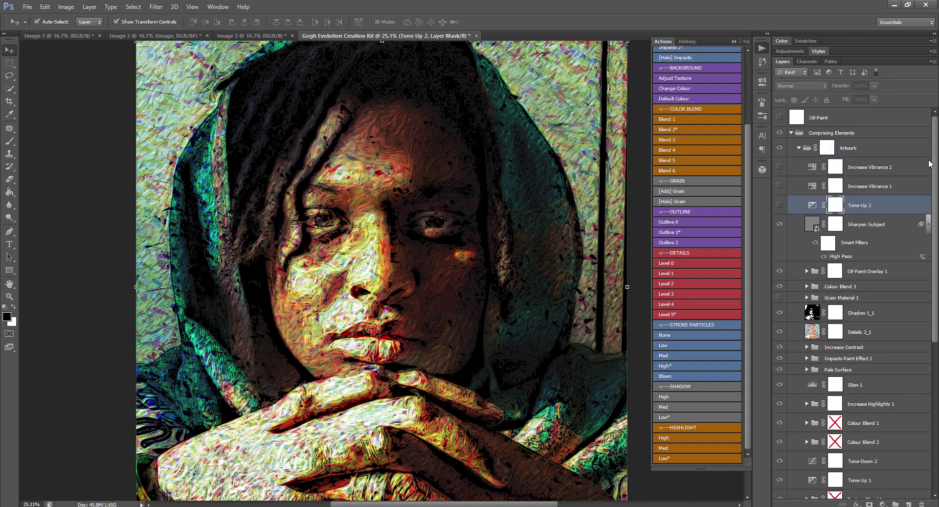
{"action": "left_click", "coordinate": [780, 132]}
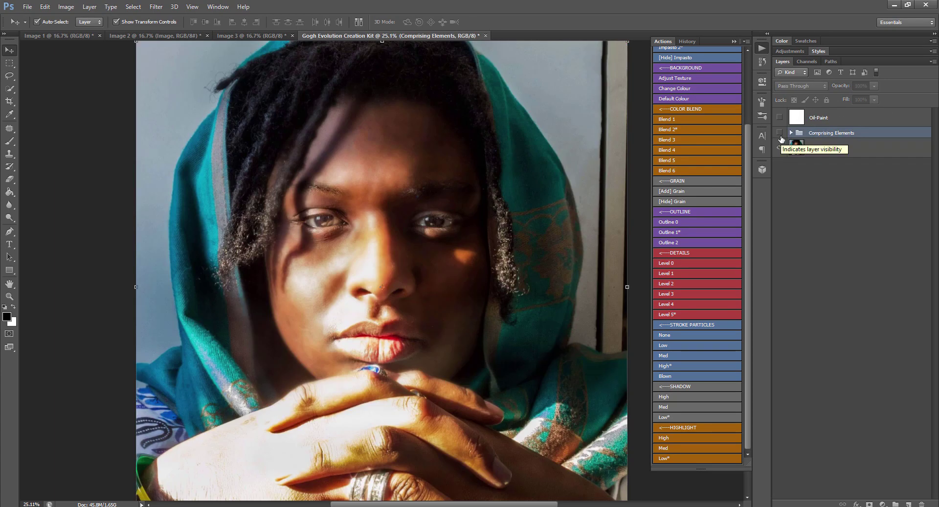
{"action": "left_click", "coordinate": [780, 135]}
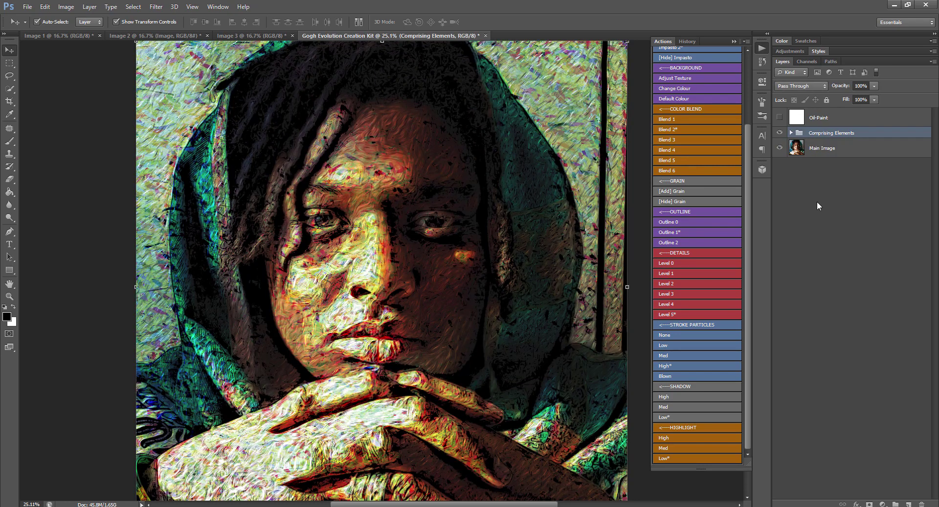
{"action": "left_click_drag", "start_coordinate": [751, 201], "coordinate": [753, 116]}
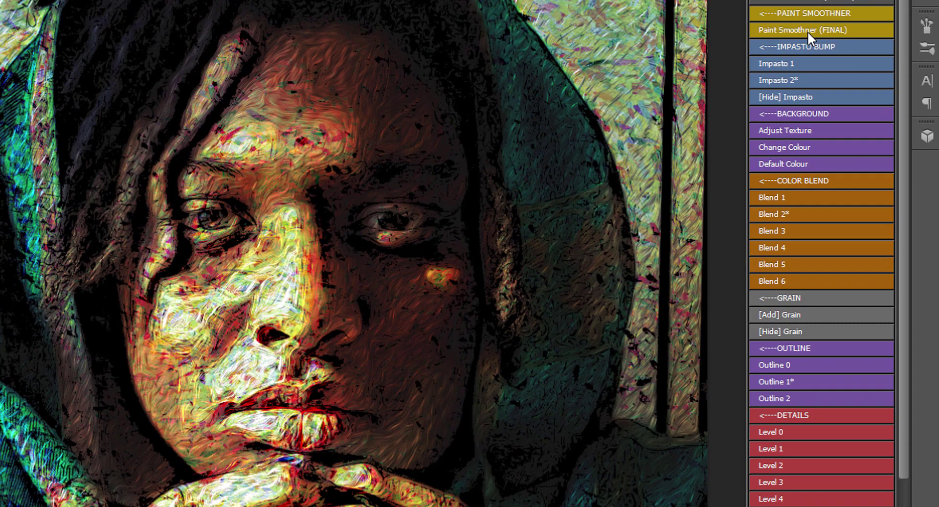
{"action": "left_click", "coordinate": [809, 31]}
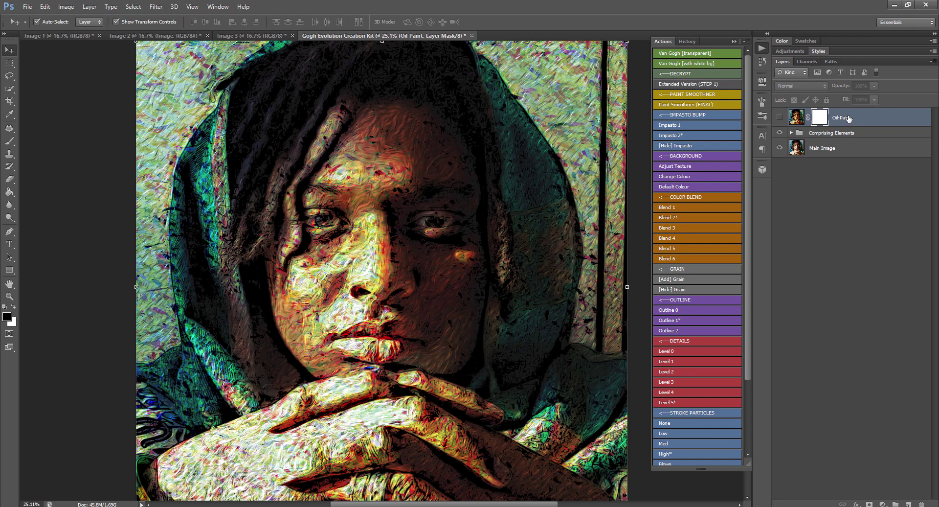
Step: Compare the Oil-Paint layer on and off zoomed in, testing lower opacity before restoring 100%
{"action": "left_click", "coordinate": [780, 117]}
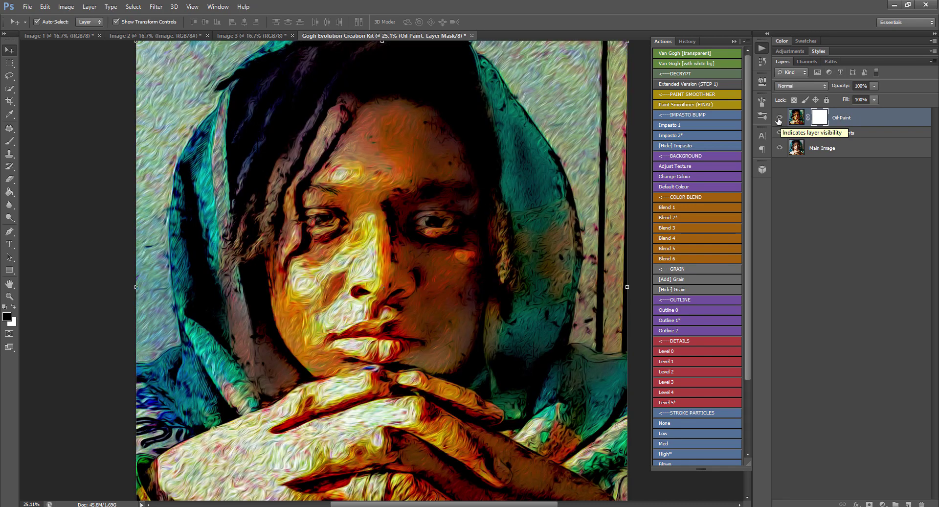
{"action": "left_click", "coordinate": [779, 118]}
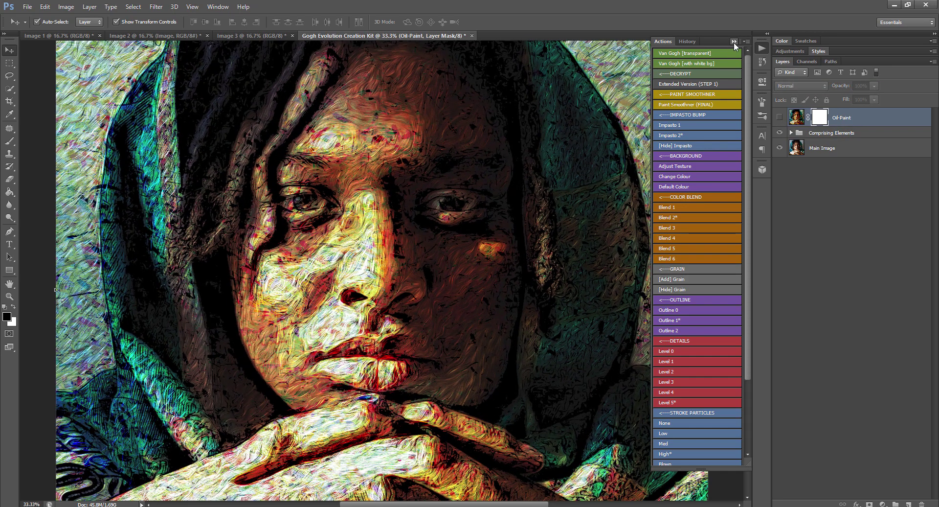
{"action": "left_click", "coordinate": [734, 42]}
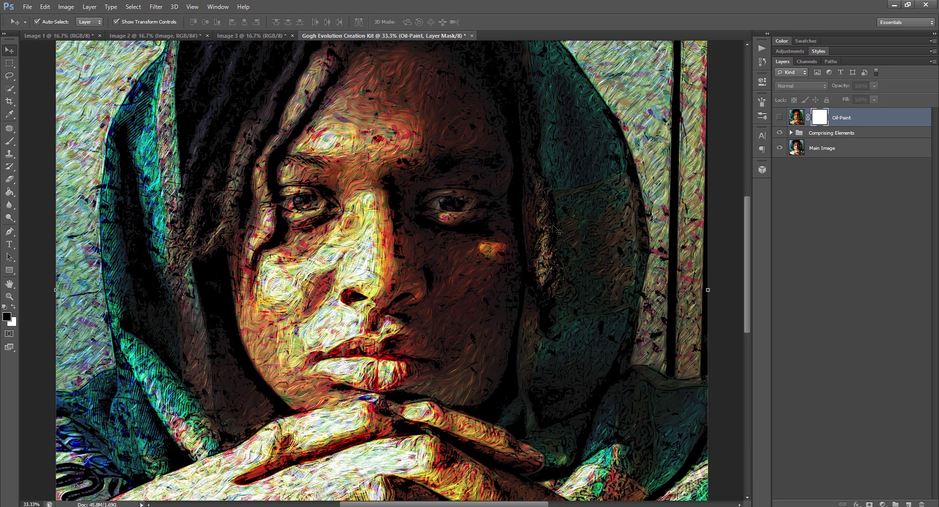
{"action": "key", "text": "ctrl+plus"}
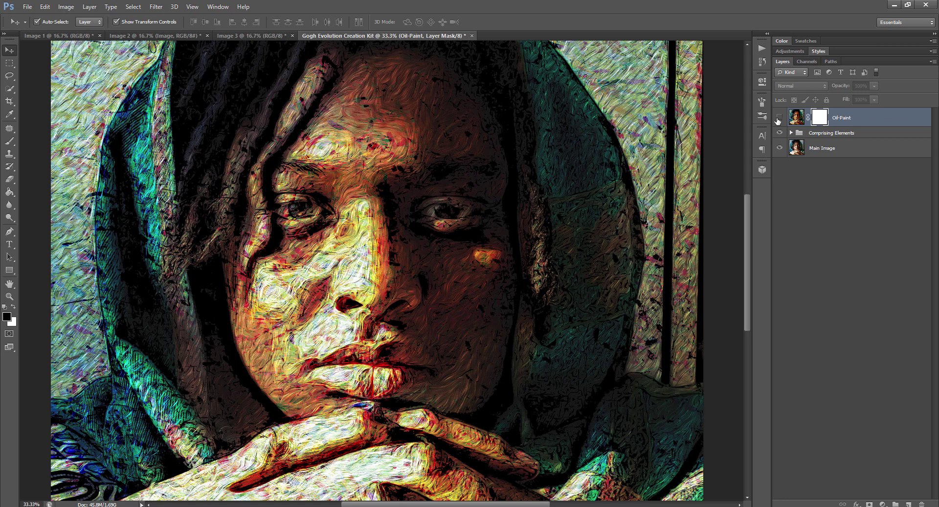
{"action": "left_click", "coordinate": [780, 118]}
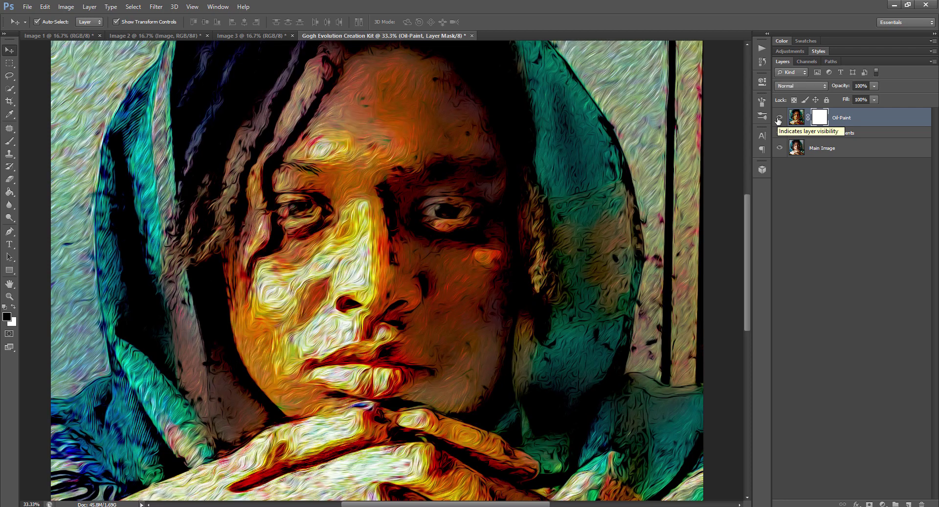
{"action": "left_click", "coordinate": [873, 86]}
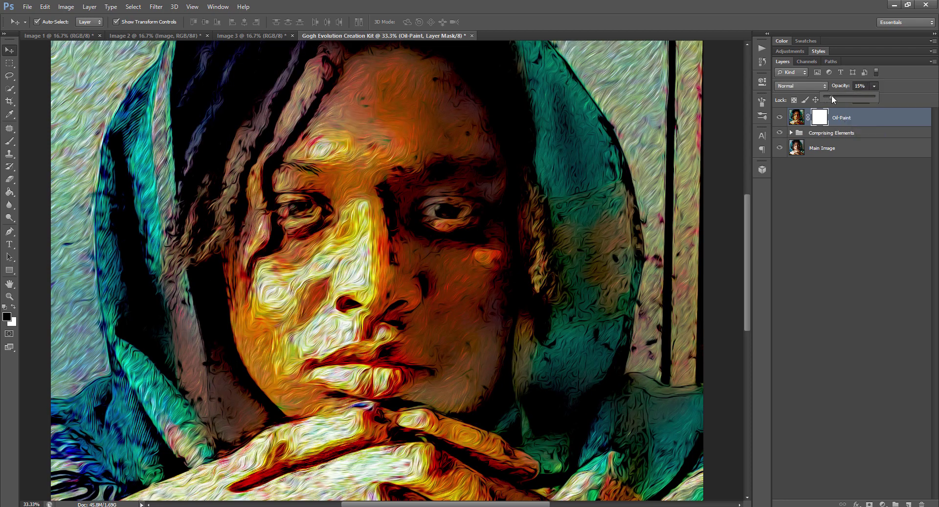
{"action": "left_click_drag", "start_coordinate": [832, 95], "coordinate": [893, 95]}
{"action": "key", "text": "ctrl+minus"}
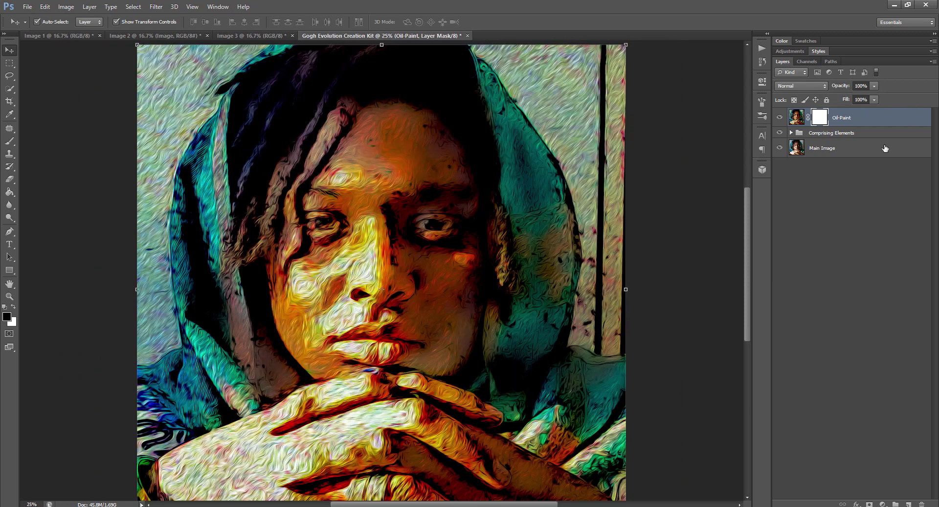
Step: Mask out the Oil-Paint layer over the right cheek and eye with a 600 px soft brush
{"action": "key", "text": "b"}
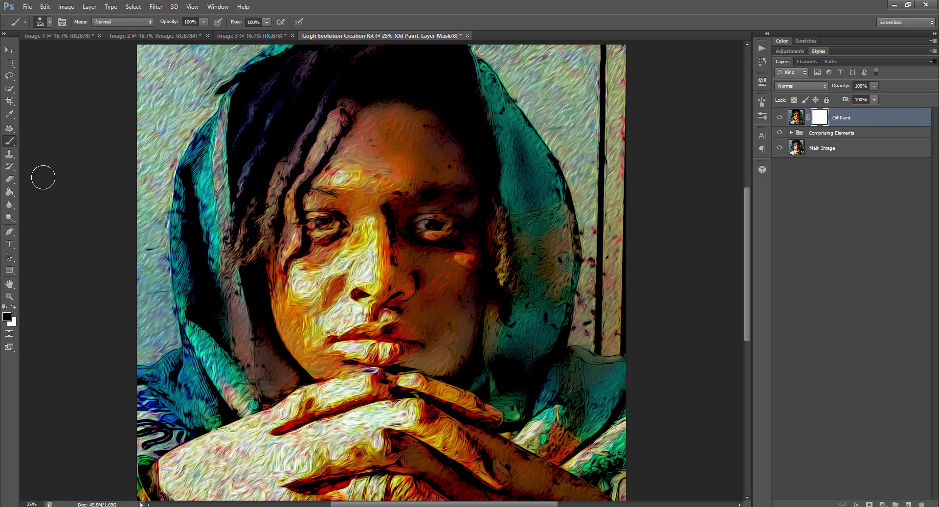
{"action": "right_click", "coordinate": [10, 146]}
{"action": "right_click", "coordinate": [301, 201]}
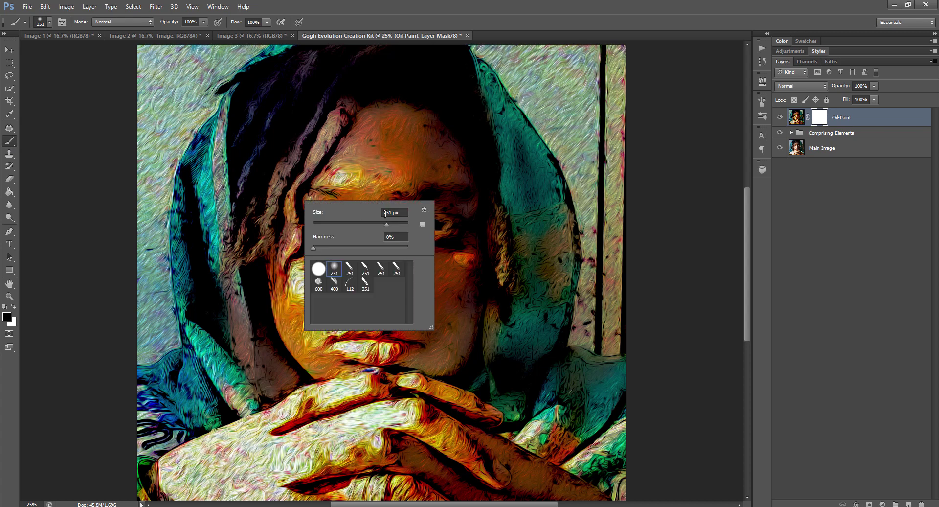
{"action": "left_click", "coordinate": [326, 283]}
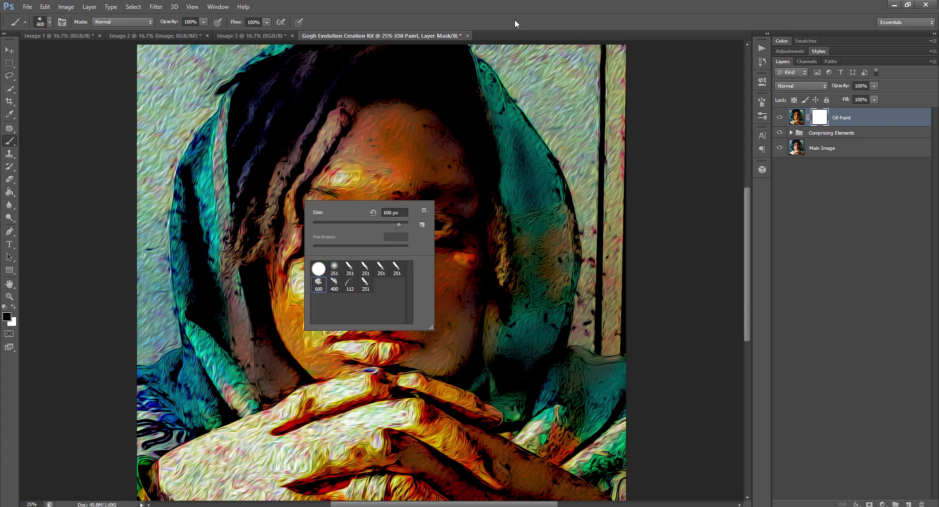
{"action": "key", "text": "Return"}
{"action": "mouse_move", "coordinate": [402, 263]}
{"action": "left_mouse_down"}
{"action": "mouse_move", "coordinate": [441, 283]}
{"action": "mouse_move", "coordinate": [430, 204]}
{"action": "mouse_move", "coordinate": [423, 319]}
{"action": "mouse_move", "coordinate": [463, 257]}
{"action": "mouse_move", "coordinate": [426, 142]}
{"action": "mouse_move", "coordinate": [380, 118]}
{"action": "mouse_move", "coordinate": [468, 259]}
{"action": "mouse_move", "coordinate": [488, 361]}
{"action": "mouse_move", "coordinate": [551, 256]}
{"action": "mouse_move", "coordinate": [534, 193]}
{"action": "mouse_move", "coordinate": [474, 248]}
{"action": "mouse_move", "coordinate": [446, 143]}
{"action": "mouse_move", "coordinate": [593, 384]}
{"action": "mouse_move", "coordinate": [580, 414]}
{"action": "mouse_move", "coordinate": [694, 437]}
{"action": "left_mouse_up"}
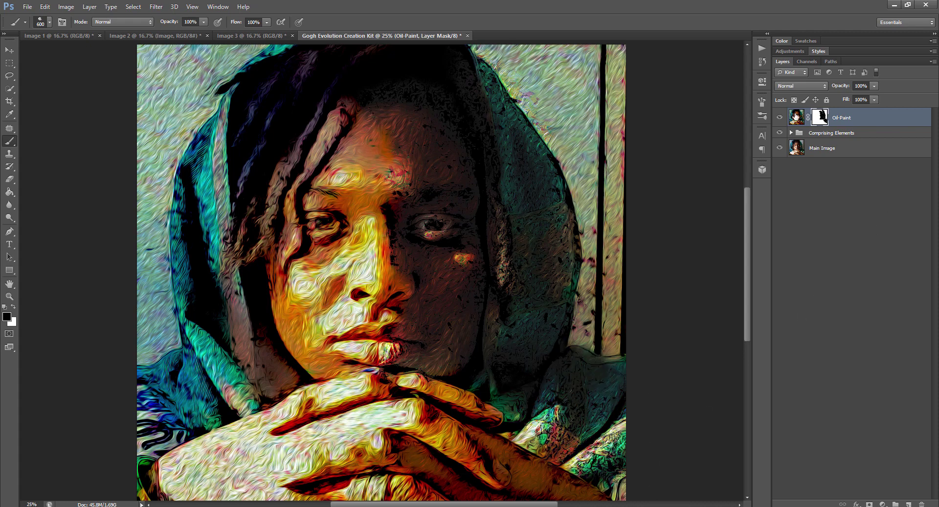
{"action": "left_click", "coordinate": [780, 118]}
{"action": "left_click", "coordinate": [779, 118]}
Step: Hide the Oil-Paint layer and close the Gogh document without saving
{"action": "left_click", "coordinate": [779, 118]}
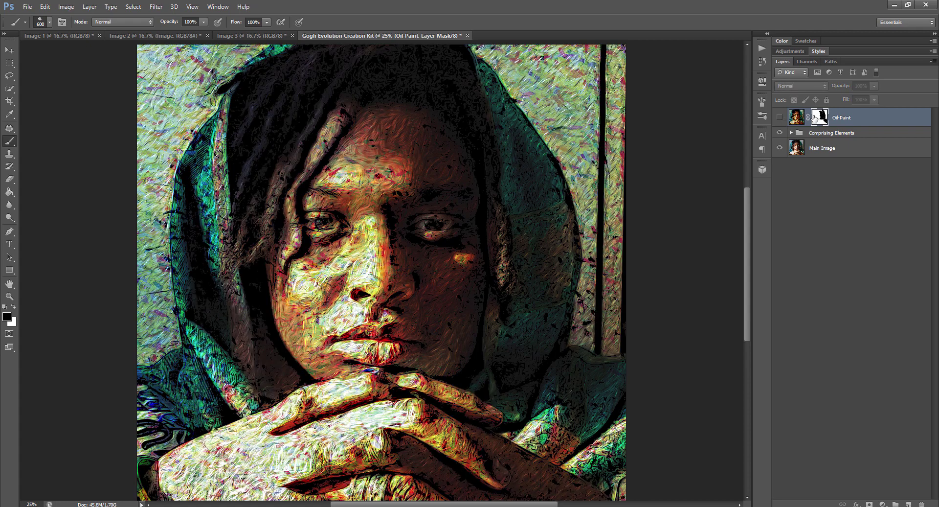
{"action": "left_click", "coordinate": [468, 36]}
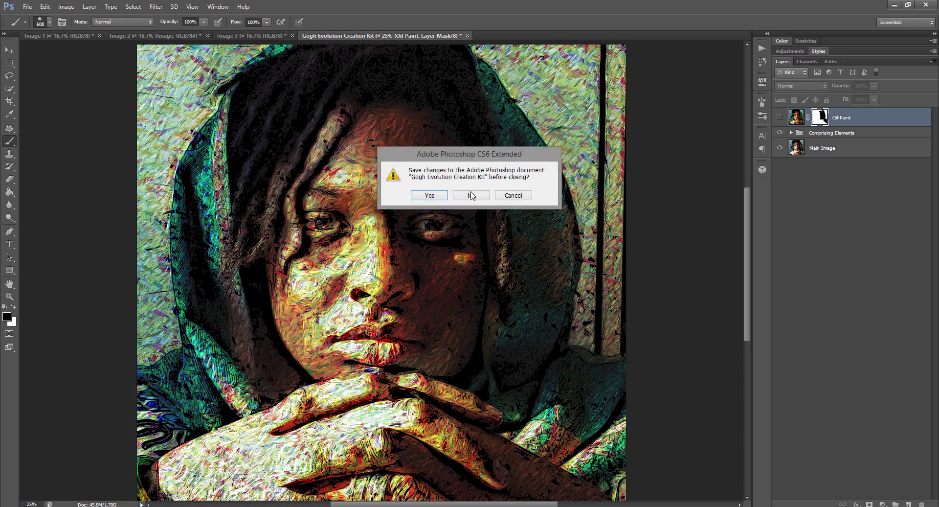
{"action": "left_click", "coordinate": [472, 196]}
{"action": "left_click", "coordinate": [5, 51]}
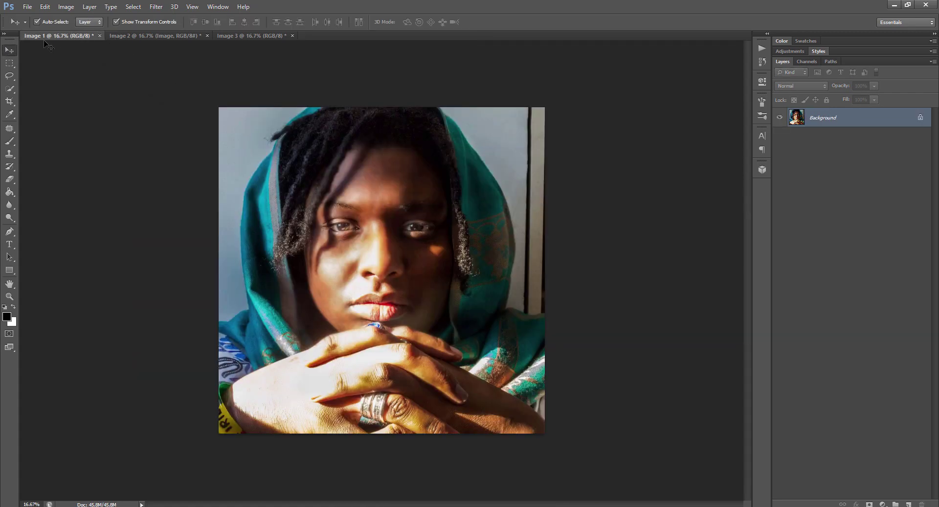
Step: Close Image 1 without saving and select the man's Image layer in Image 2
{"action": "left_click", "coordinate": [100, 36]}
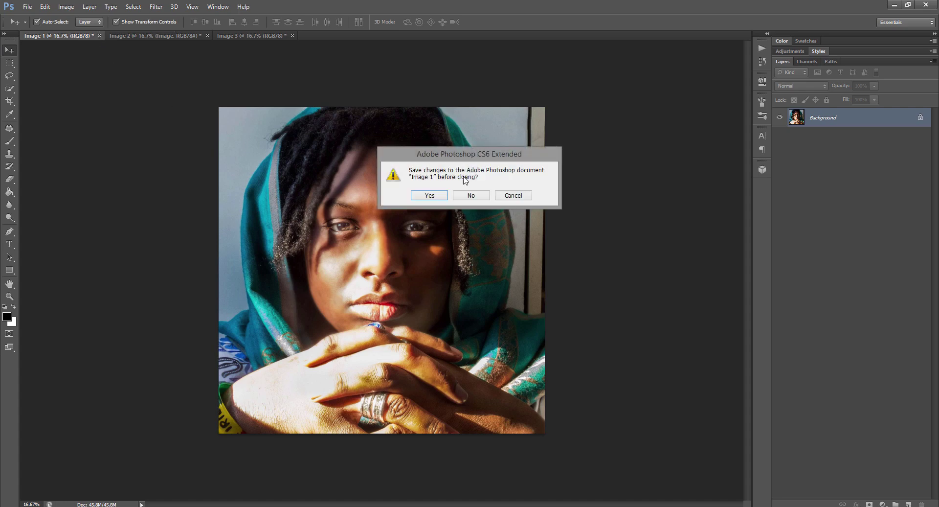
{"action": "left_click", "coordinate": [482, 198]}
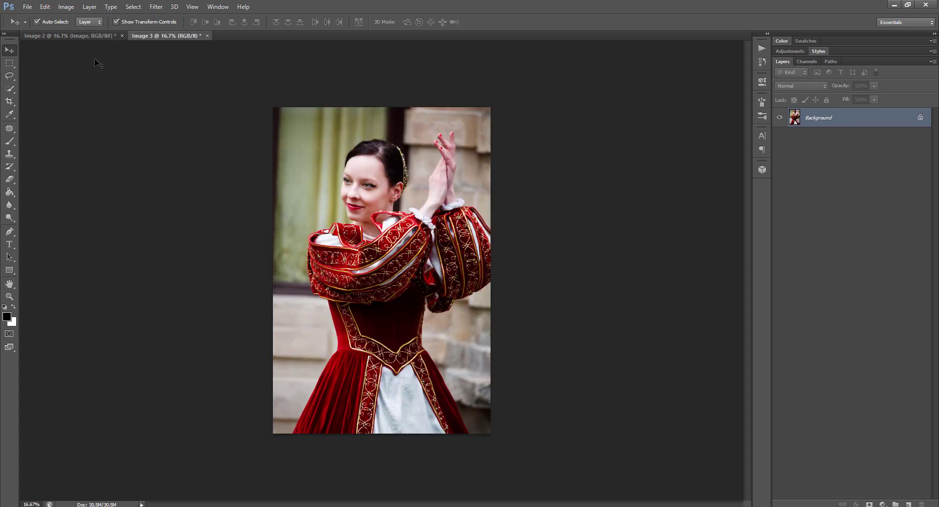
{"action": "left_click", "coordinate": [74, 36]}
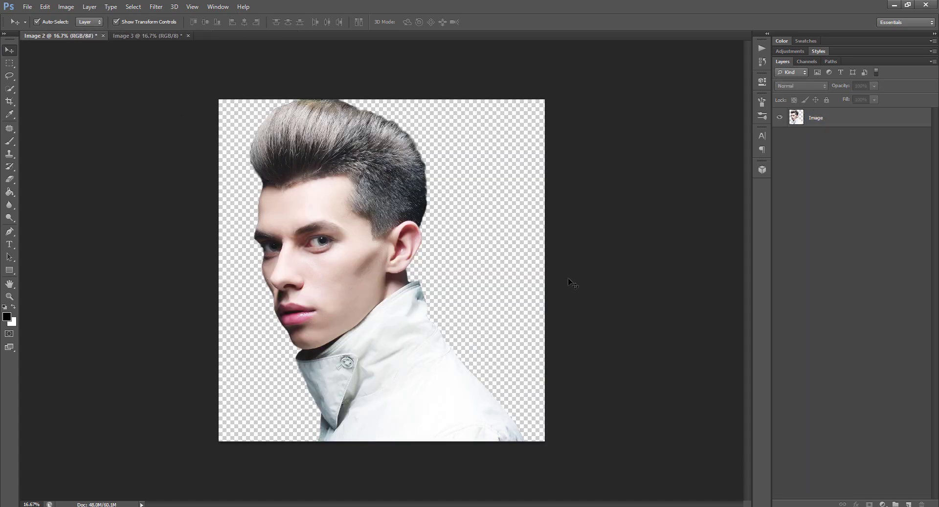
{"action": "left_click", "coordinate": [819, 123]}
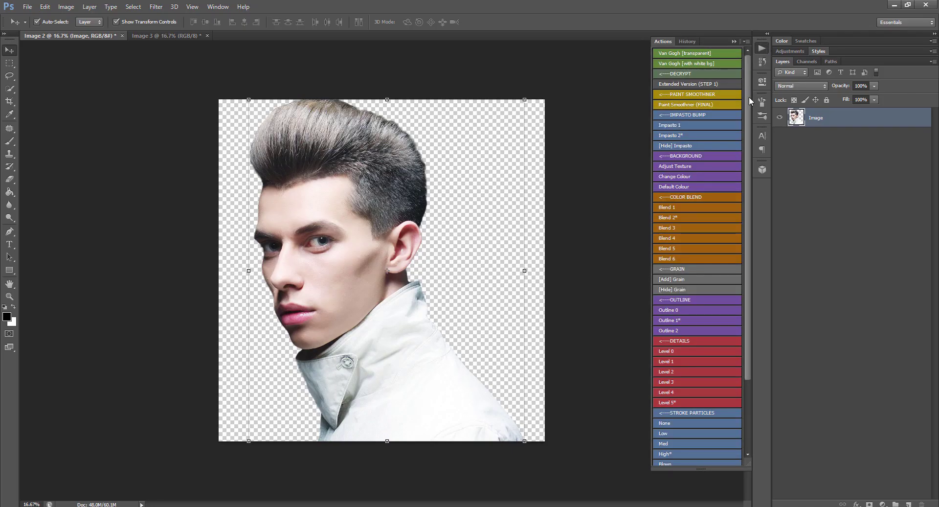
Step: Run the Van Gogh [transparent] action on Image 2's man
{"action": "left_click", "coordinate": [695, 52]}
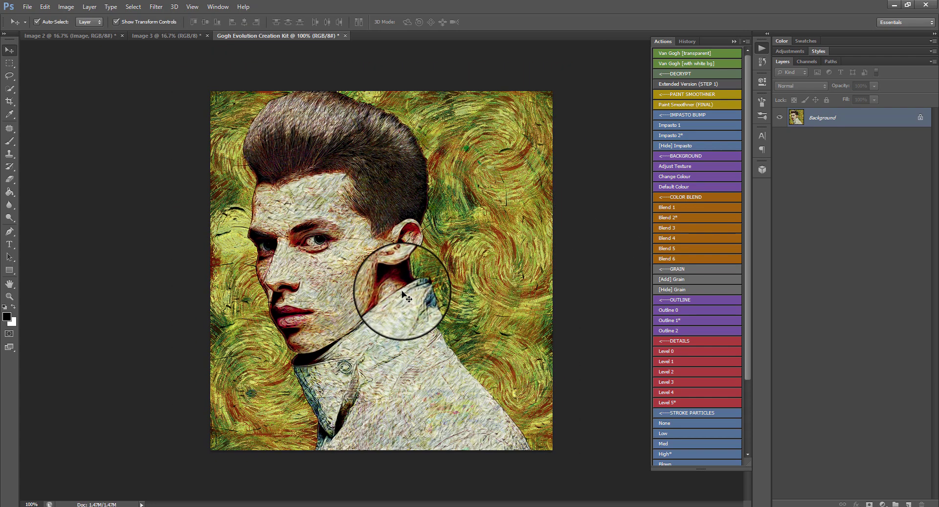
Step: Check the image size, cancel it, and run the Extended Version (STEP 1) action
{"action": "key", "text": "ctrl+alt+i"}
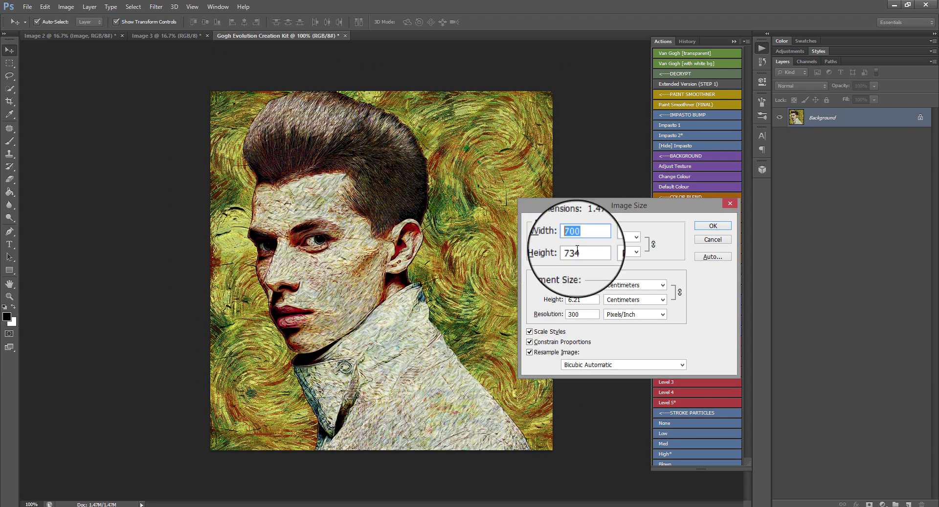
{"action": "left_click", "coordinate": [713, 240]}
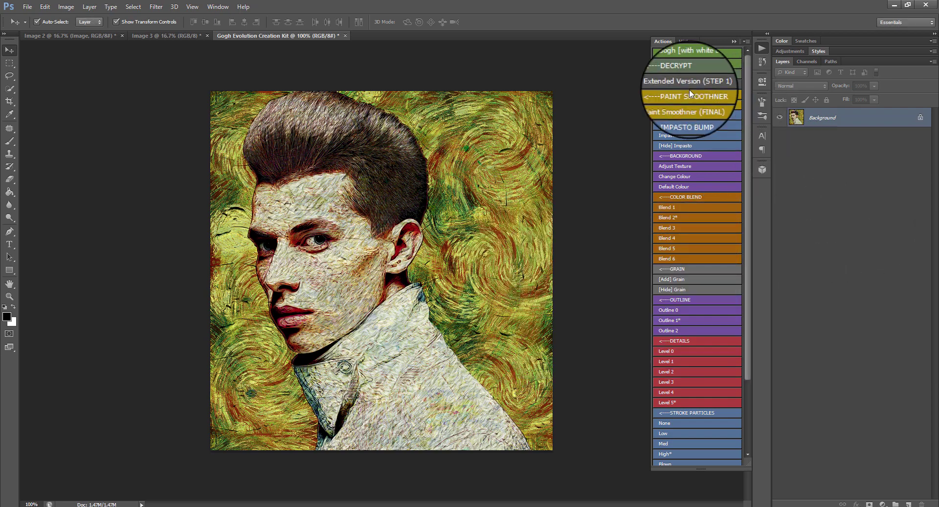
{"action": "left_click", "coordinate": [704, 85]}
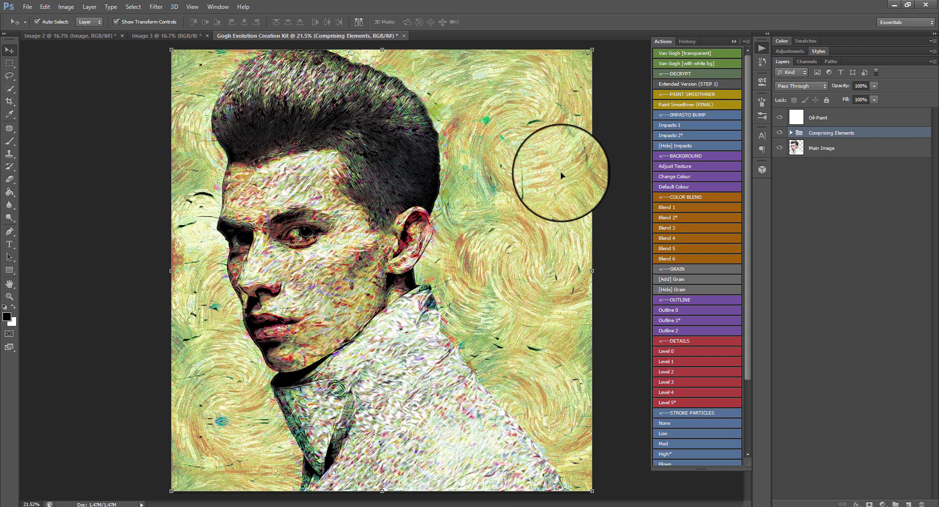
{"action": "key", "text": "ctrl+plus"}
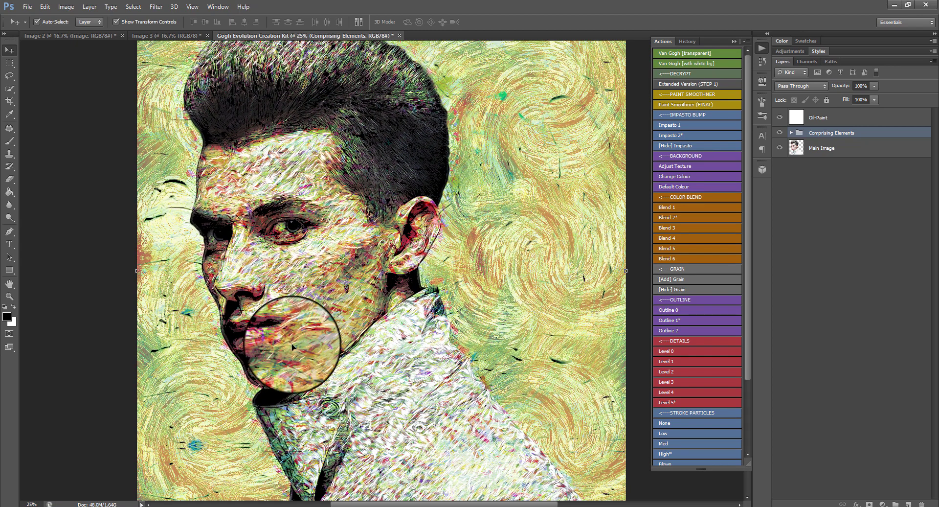
{"action": "key", "text": "ctrl+alt+i"}
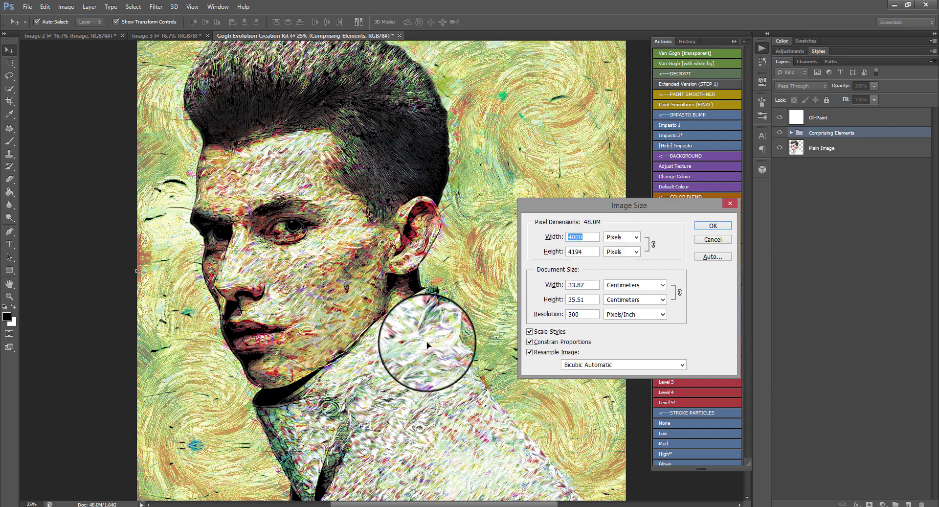
{"action": "left_click", "coordinate": [713, 239]}
{"action": "left_click", "coordinate": [779, 132]}
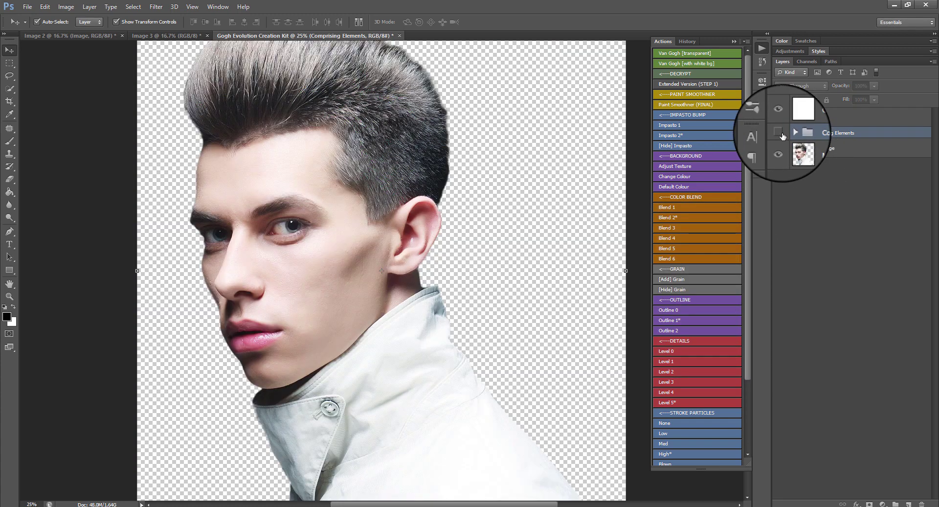
{"action": "left_click", "coordinate": [780, 132]}
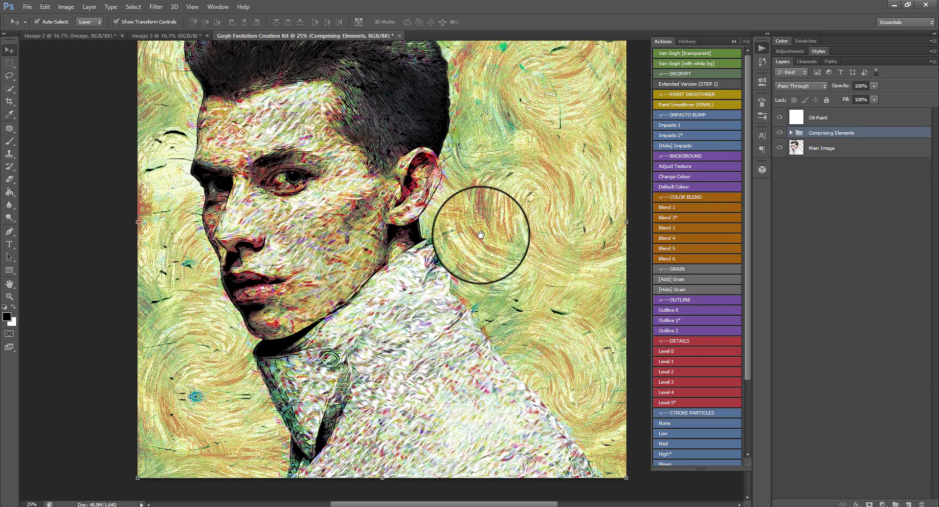
{"action": "key", "text": "ctrl+plus"}
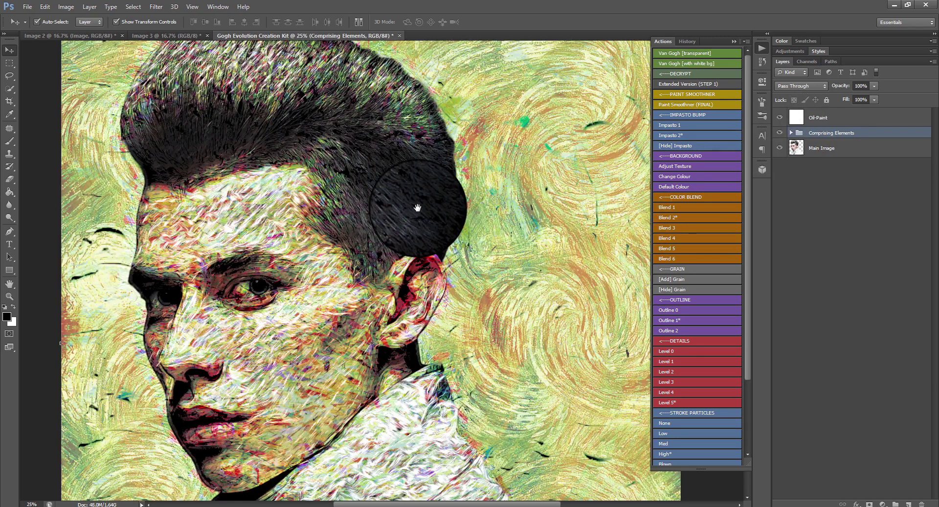
{"action": "key", "text": "ctrl+plus"}
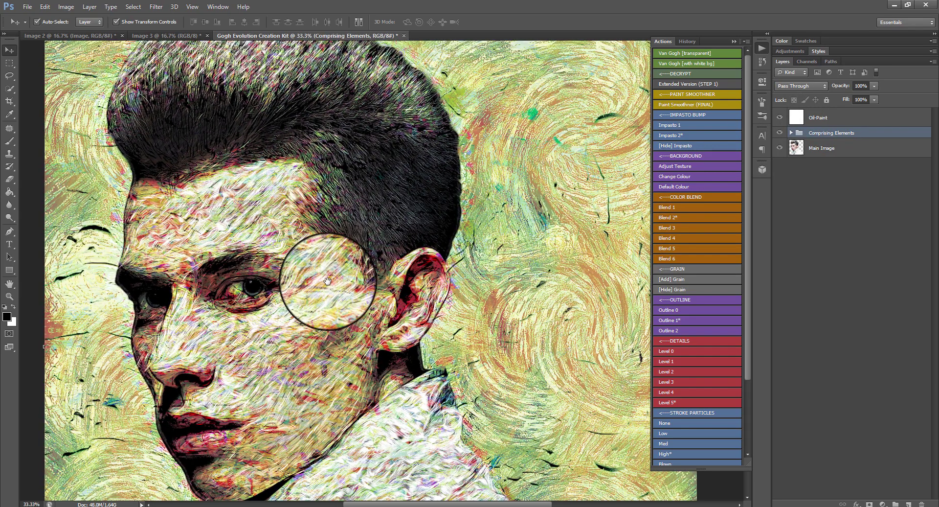
{"action": "left_click_drag", "start_coordinate": [329, 283], "coordinate": [327, 224]}
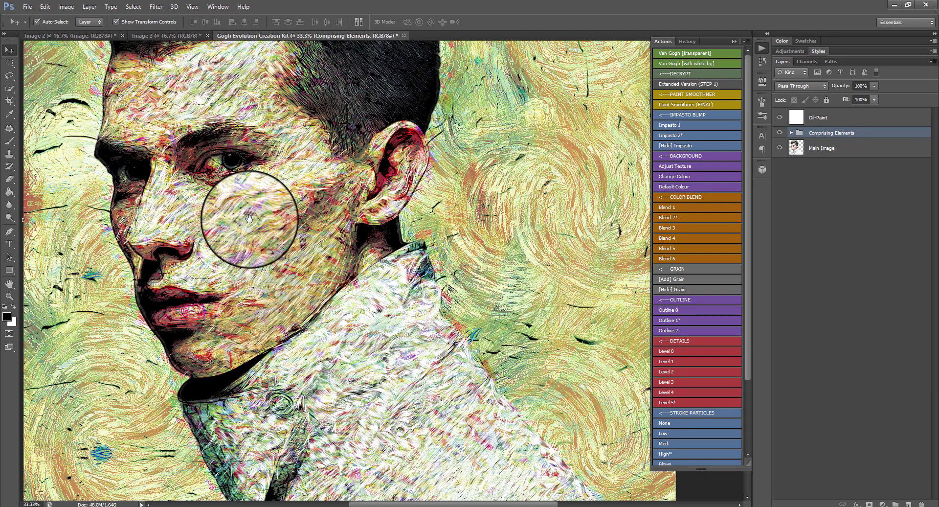
{"action": "scroll", "coordinate": [249, 219], "scroll_direction": "up", "scroll_amount": 3}
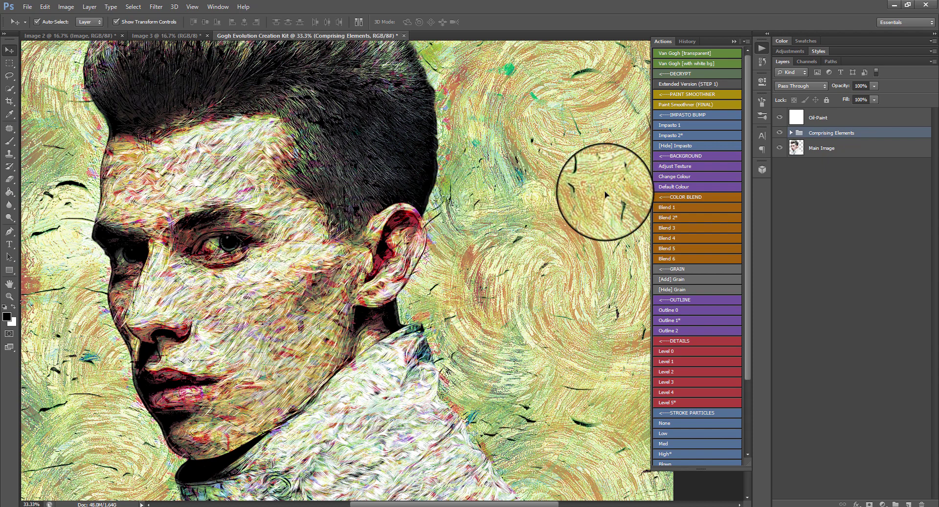
Step: Hide the impasto crack strokes and apply the Impasto 1 pattern texture
{"action": "left_click", "coordinate": [676, 144]}
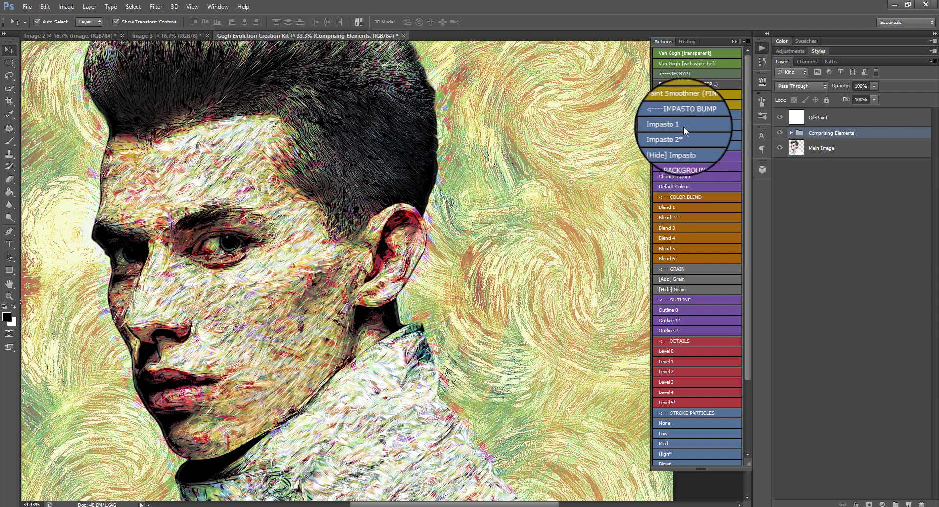
{"action": "left_click", "coordinate": [683, 128]}
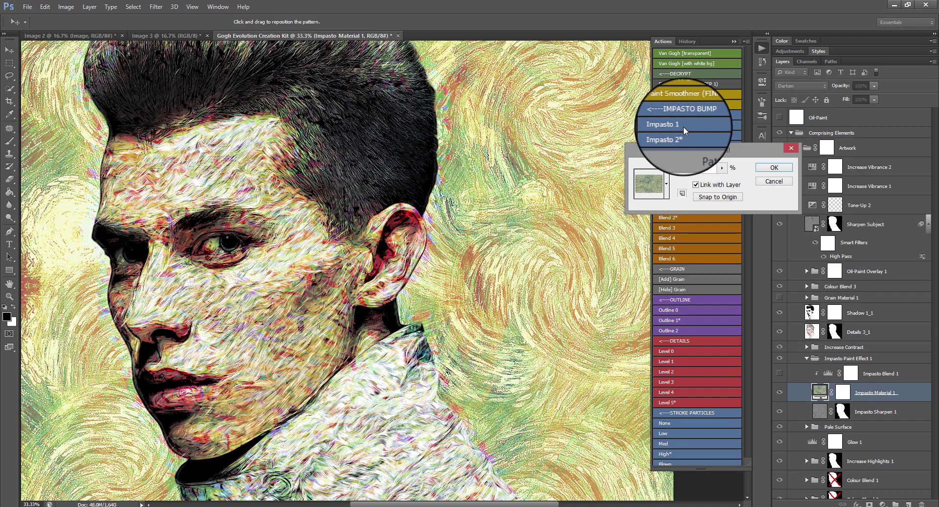
{"action": "left_click", "coordinate": [775, 168]}
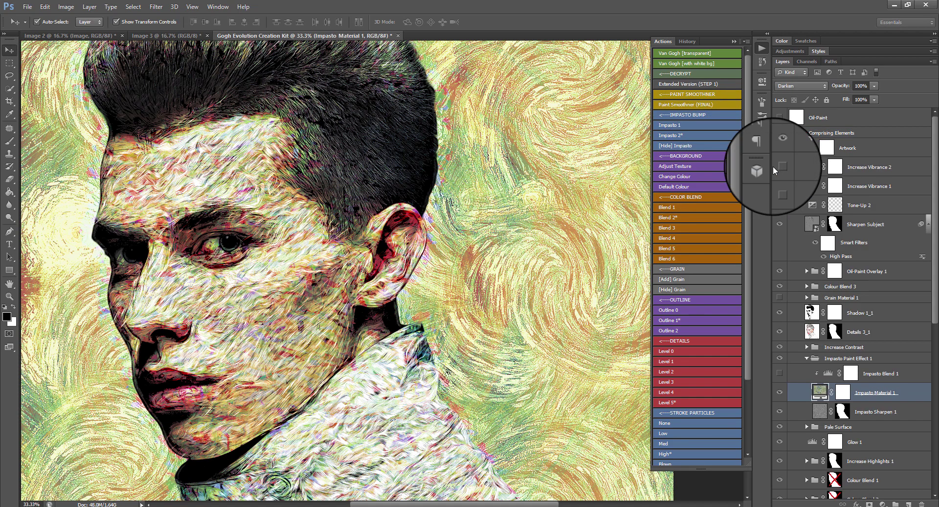
Step: Apply the stronger Impasto 2 texture and drag its pattern to a new position
{"action": "left_click", "coordinate": [684, 137]}
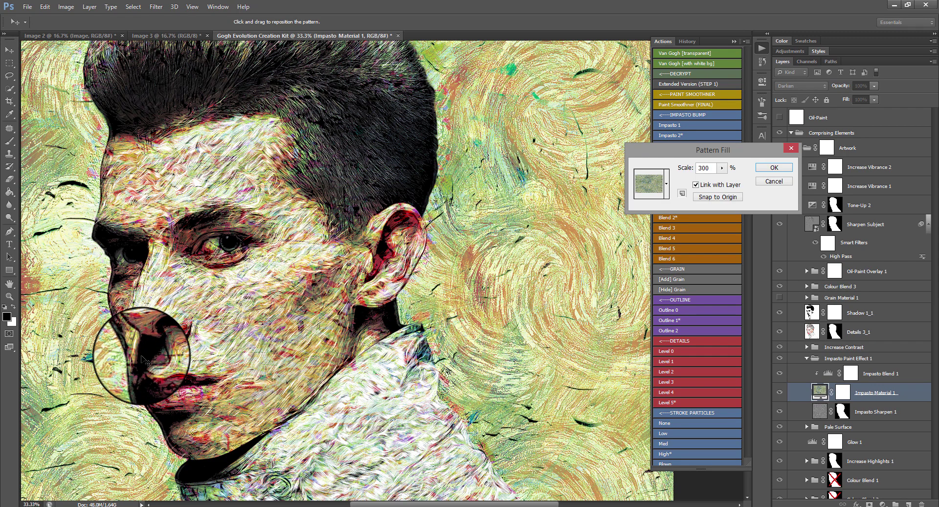
{"action": "key", "text": "ctrl+minus"}
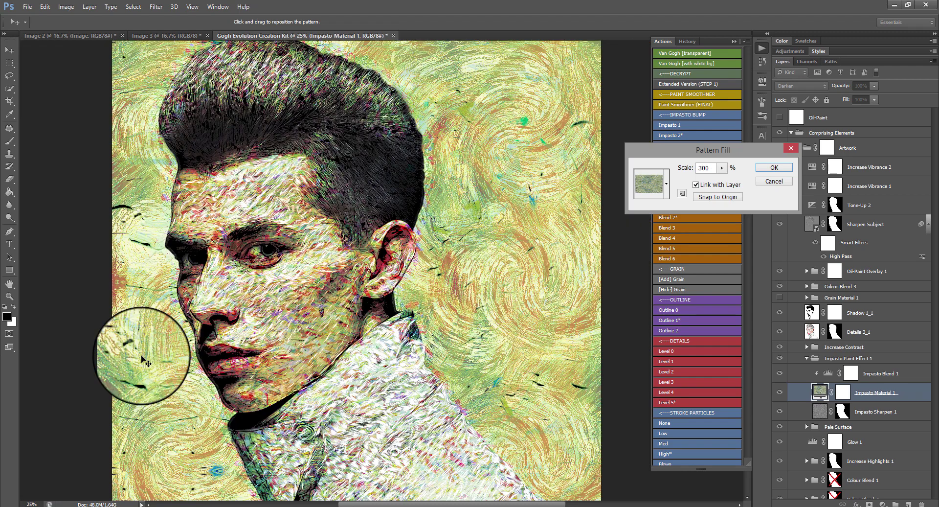
{"action": "mouse_move", "coordinate": [142, 359]}
{"action": "left_mouse_down"}
{"action": "mouse_move", "coordinate": [124, 416]}
{"action": "mouse_move", "coordinate": [126, 392]}
{"action": "left_mouse_up"}
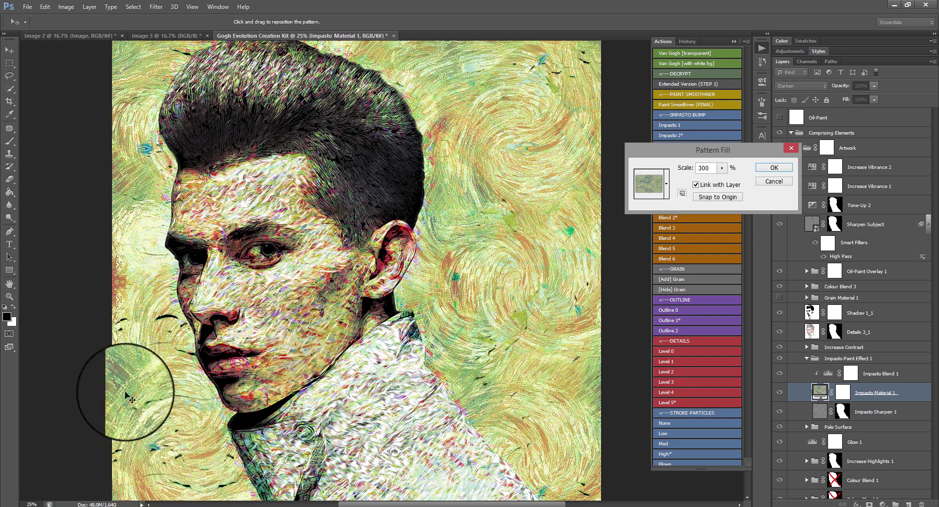
{"action": "left_click_drag", "start_coordinate": [126, 394], "coordinate": [162, 240]}
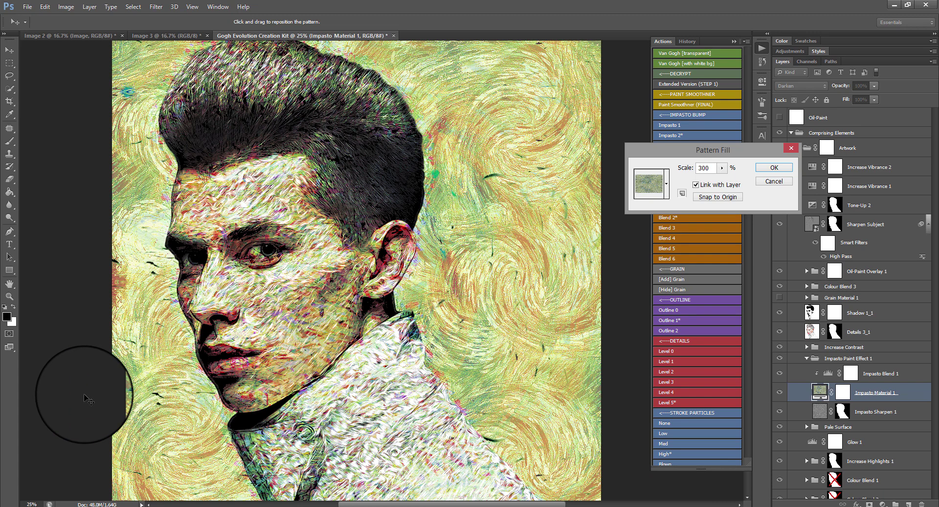
{"action": "left_click", "coordinate": [774, 167]}
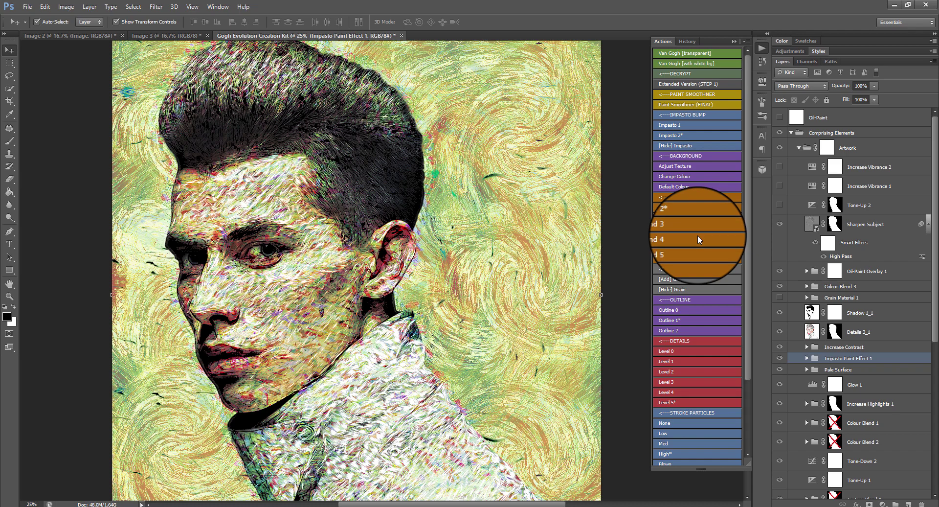
Step: Reposition the Background Texture 2 swirl pattern and set its scale to 200%
{"action": "left_click", "coordinate": [680, 167]}
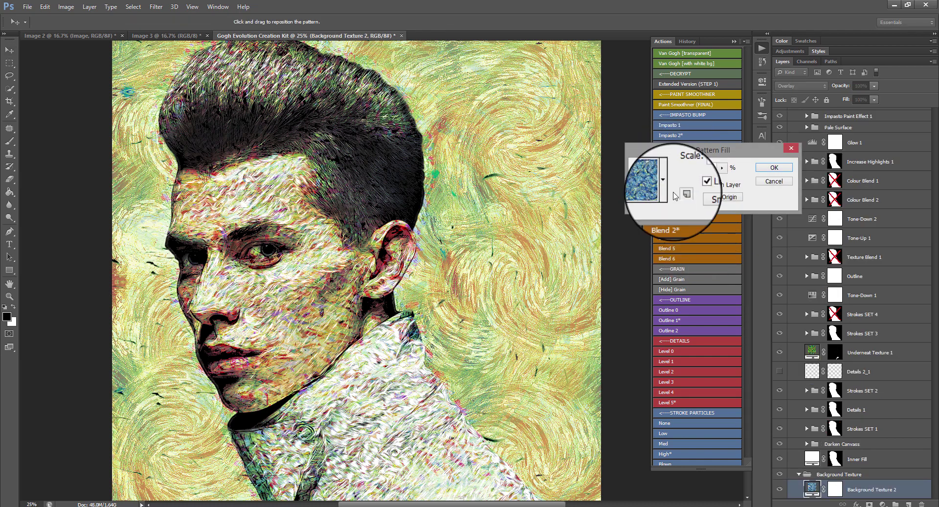
{"action": "mouse_move", "coordinate": [528, 300]}
{"action": "left_mouse_down"}
{"action": "mouse_move", "coordinate": [459, 332]}
{"action": "mouse_move", "coordinate": [570, 348]}
{"action": "mouse_move", "coordinate": [531, 373]}
{"action": "left_mouse_up"}
{"action": "left_click_drag", "start_coordinate": [708, 165], "coordinate": [694, 168]}
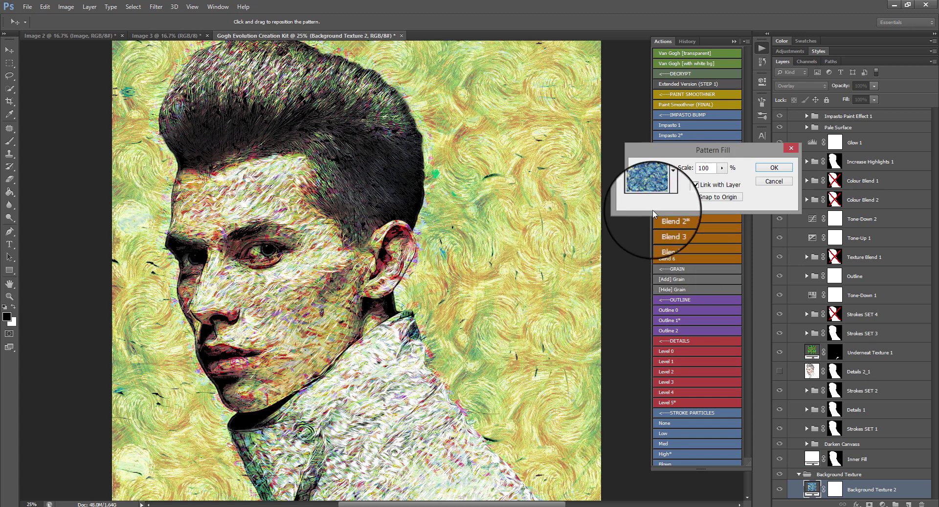
{"action": "left_click_drag", "start_coordinate": [702, 168], "coordinate": [696, 167]}
{"action": "type", "text": "2"}
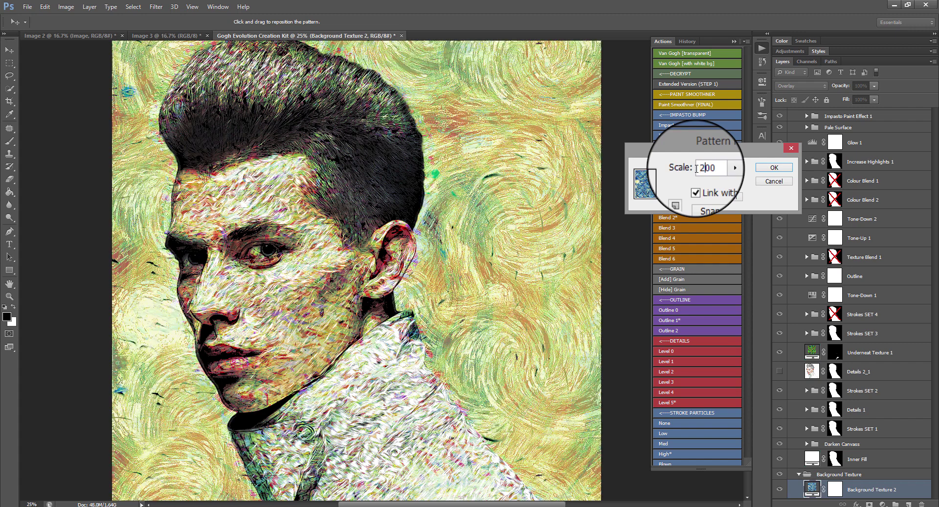
{"action": "left_click", "coordinate": [774, 168]}
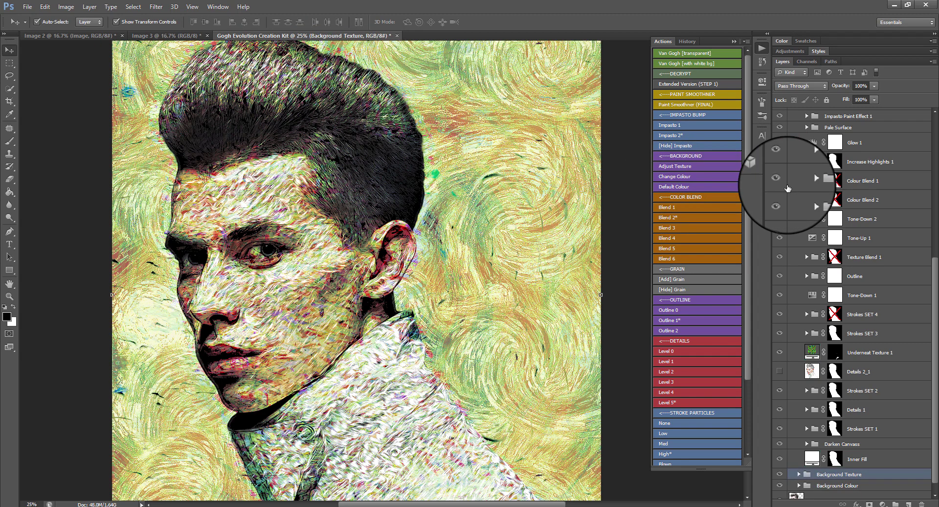
Step: Recolour the background swirls to lavender purple (#b274f2) using the Change Colour action
{"action": "left_click", "coordinate": [672, 176]}
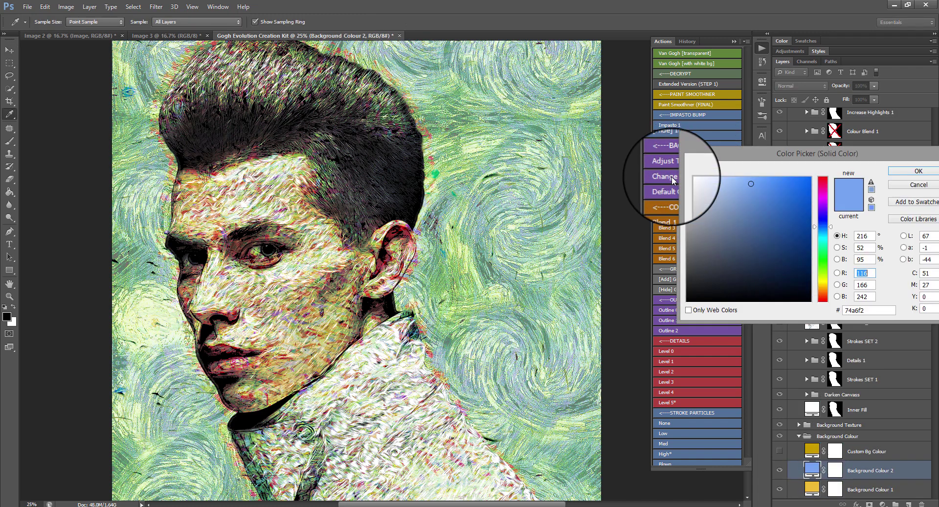
{"action": "left_click", "coordinate": [823, 208]}
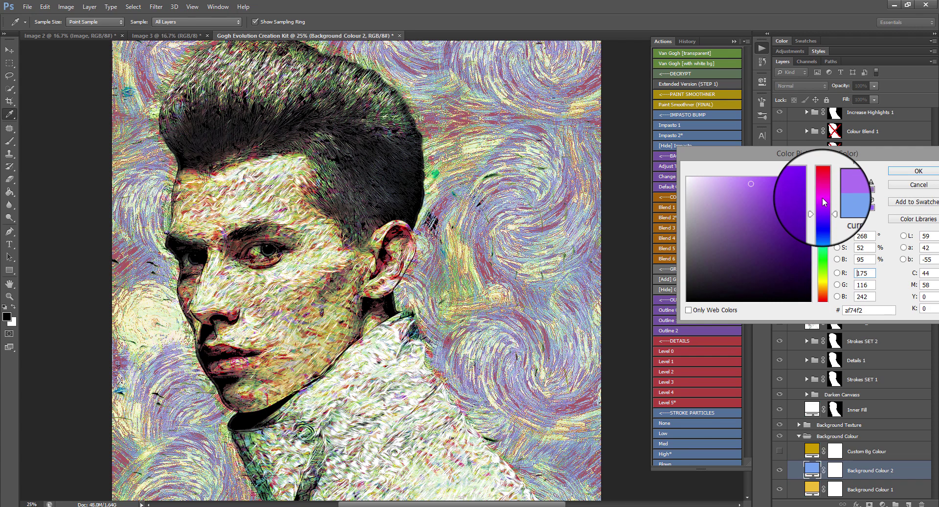
{"action": "mouse_move", "coordinate": [823, 198]}
{"action": "left_mouse_down"}
{"action": "mouse_move", "coordinate": [823, 188]}
{"action": "mouse_move", "coordinate": [826, 210]}
{"action": "left_mouse_up"}
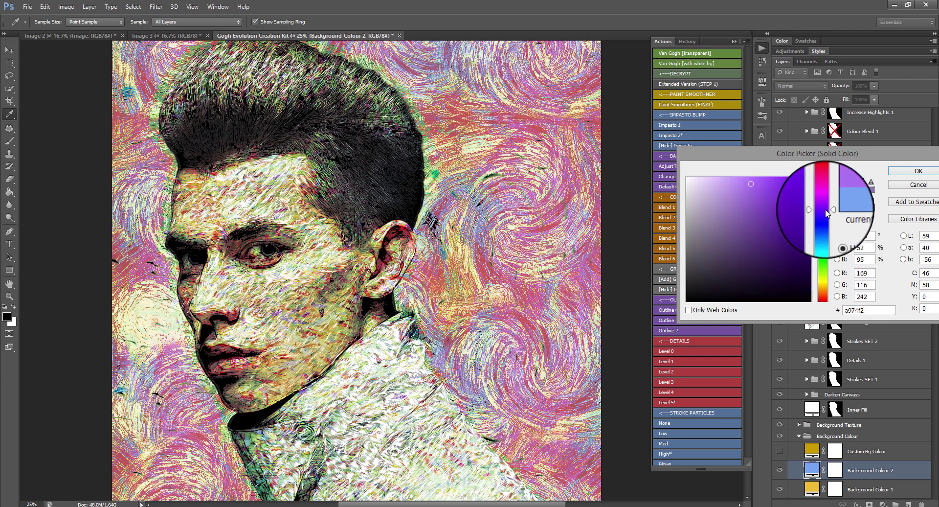
{"action": "left_click_drag", "start_coordinate": [827, 212], "coordinate": [827, 209]}
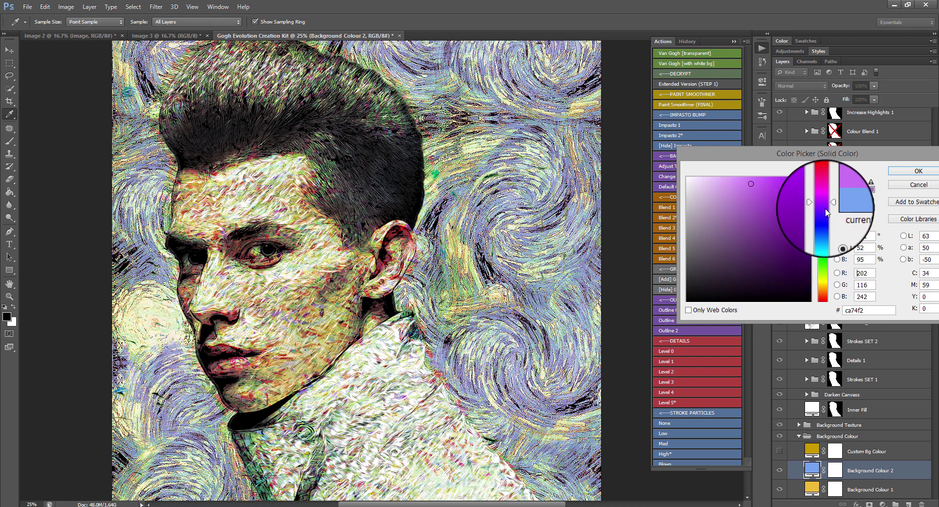
{"action": "type", "text": "175"}
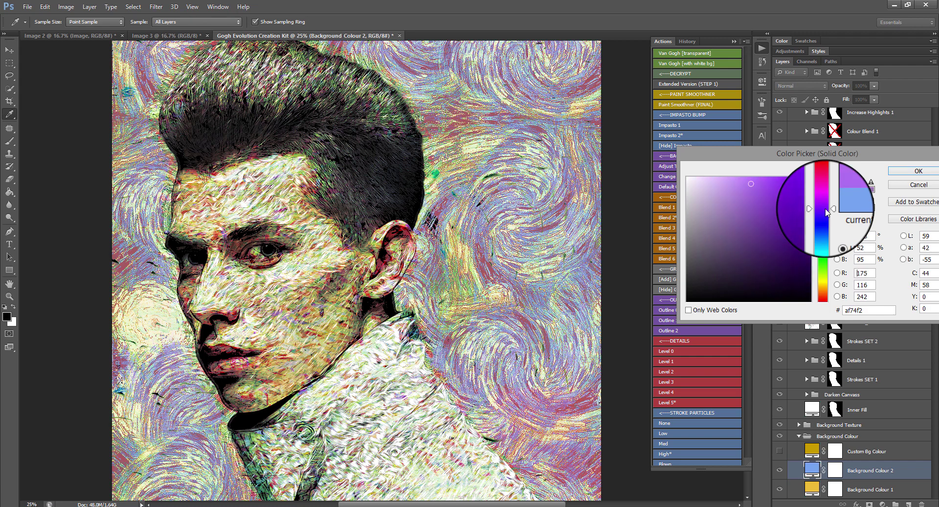
{"action": "left_click_drag", "start_coordinate": [827, 212], "coordinate": [830, 212]}
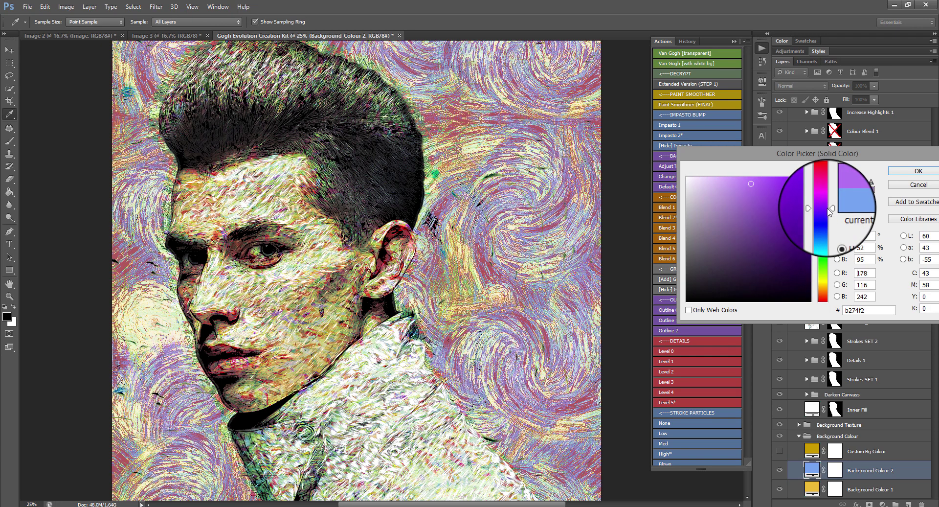
Step: Confirm the lavender background colour
{"action": "left_click", "coordinate": [917, 171]}
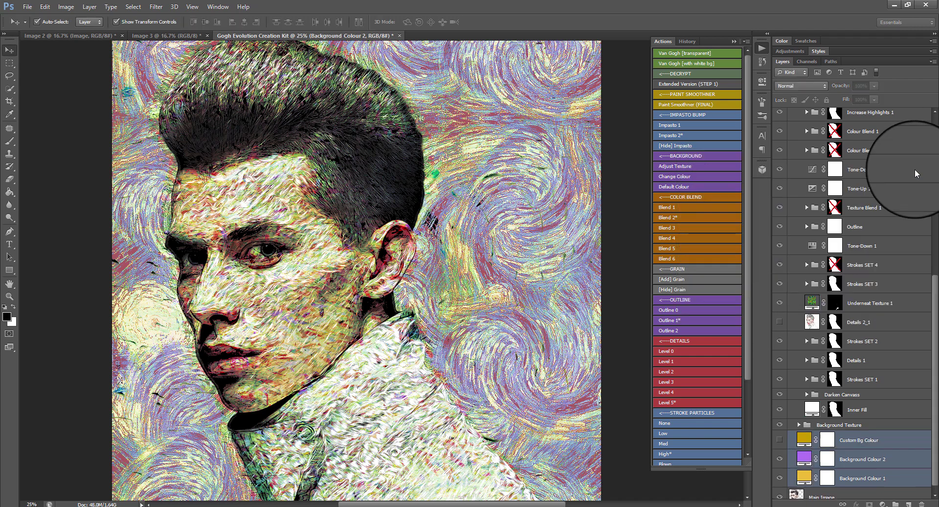
{"action": "scroll", "coordinate": [920, 230], "scroll_direction": "up", "scroll_amount": 5}
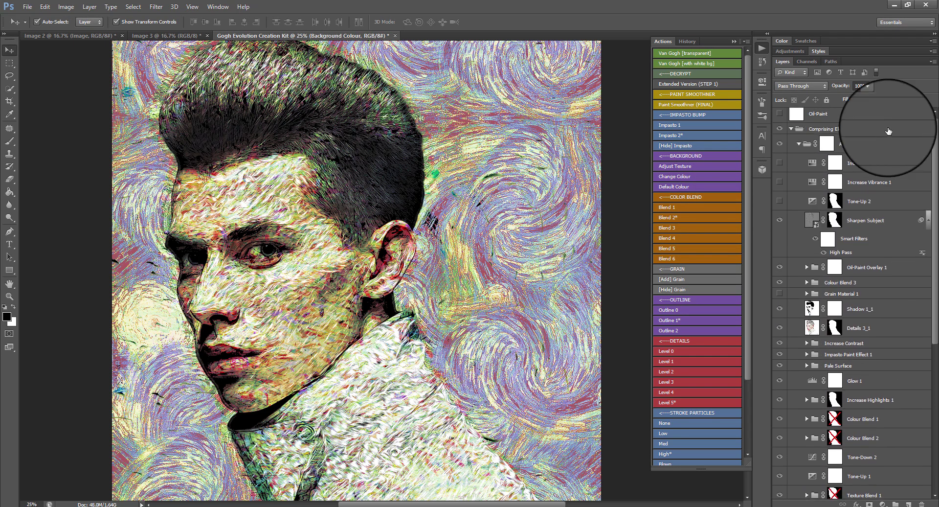
{"action": "scroll", "coordinate": [924, 220], "scroll_direction": "down", "scroll_amount": 2}
{"action": "scroll", "coordinate": [881, 161], "scroll_direction": "up", "scroll_amount": 3}
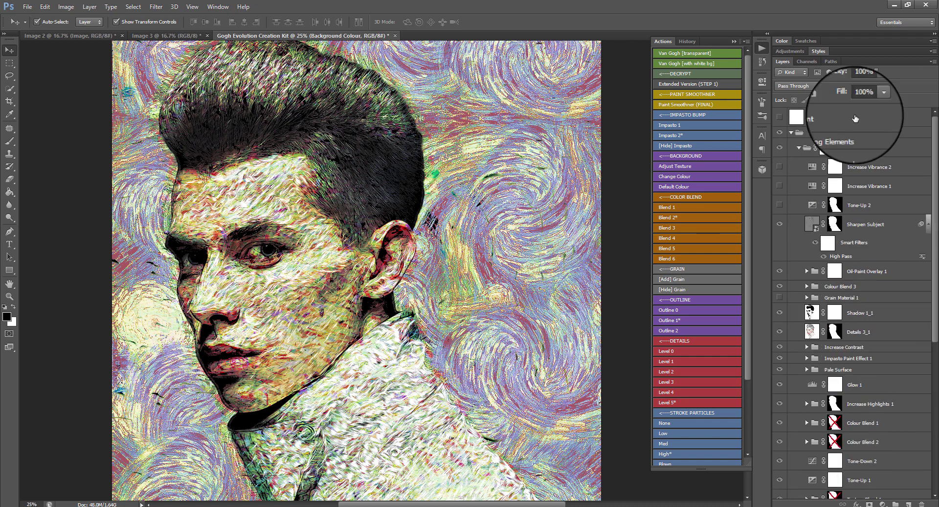
Step: Compare the painted effect with the original photo, then run the [Add] Grain action
{"action": "left_click", "coordinate": [793, 134]}
{"action": "left_click", "coordinate": [779, 133]}
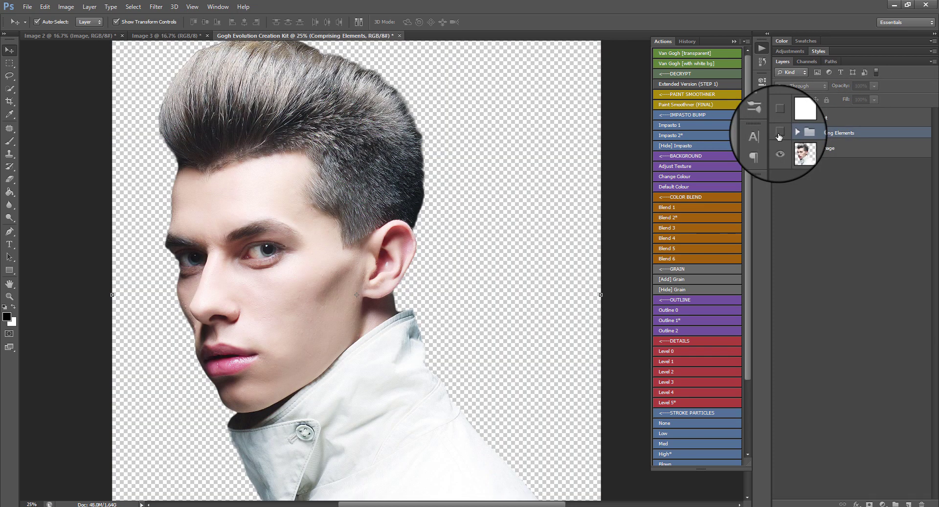
{"action": "left_click", "coordinate": [780, 134]}
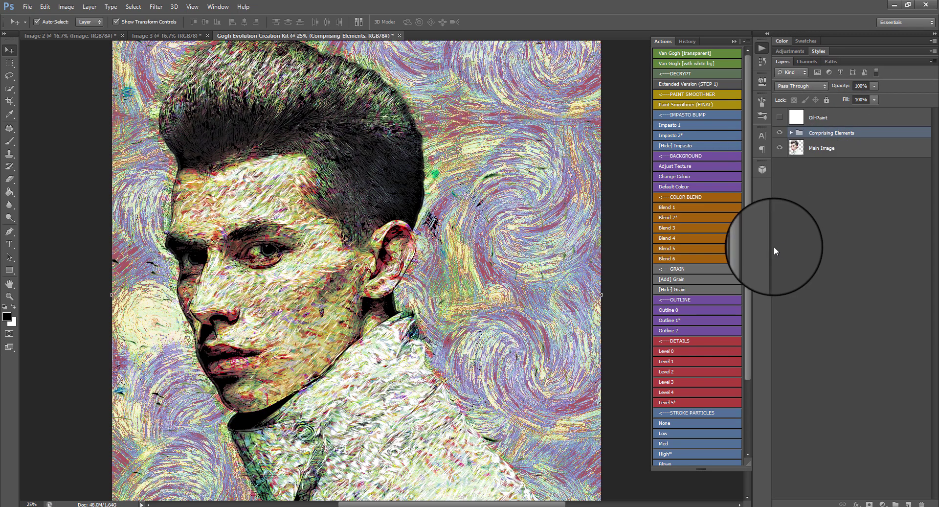
{"action": "left_click_drag", "start_coordinate": [748, 241], "coordinate": [737, 289]}
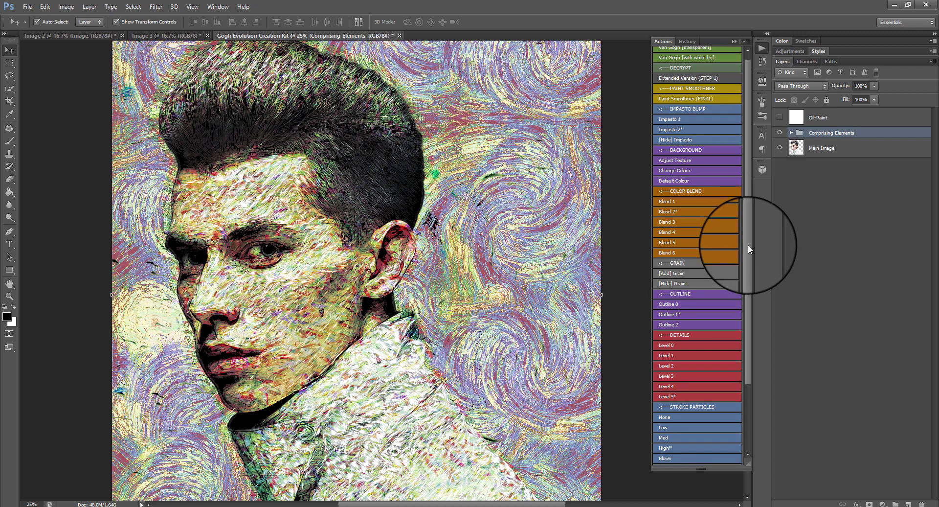
{"action": "left_click", "coordinate": [672, 195]}
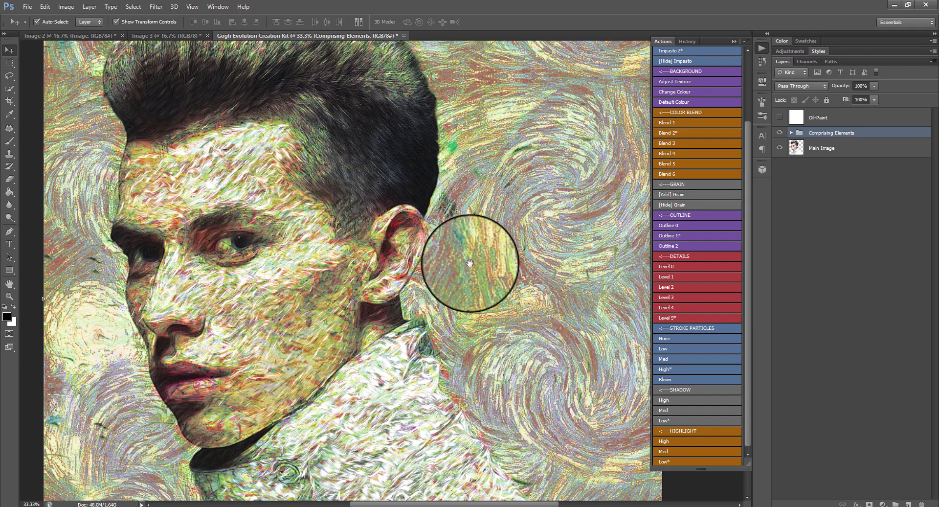
{"action": "key", "text": "ctrl+plus"}
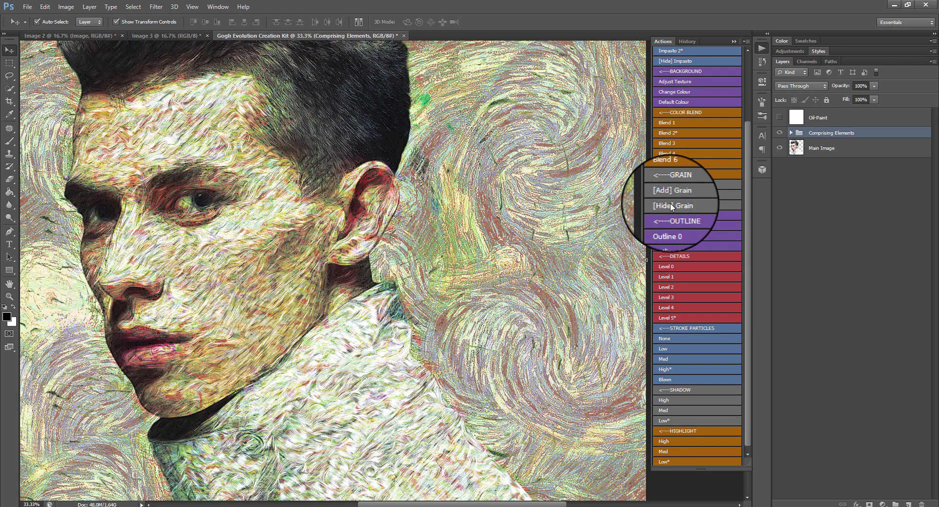
{"action": "left_click", "coordinate": [670, 203]}
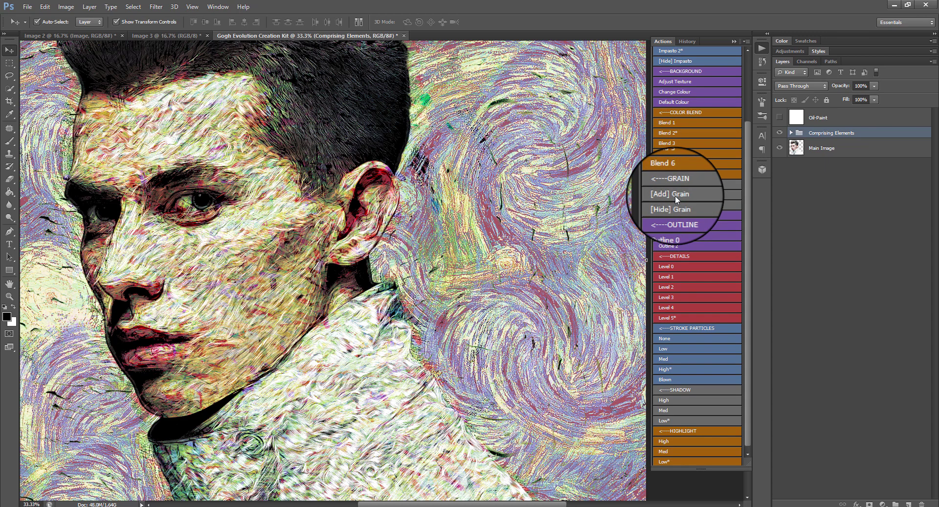
{"action": "left_click", "coordinate": [675, 196]}
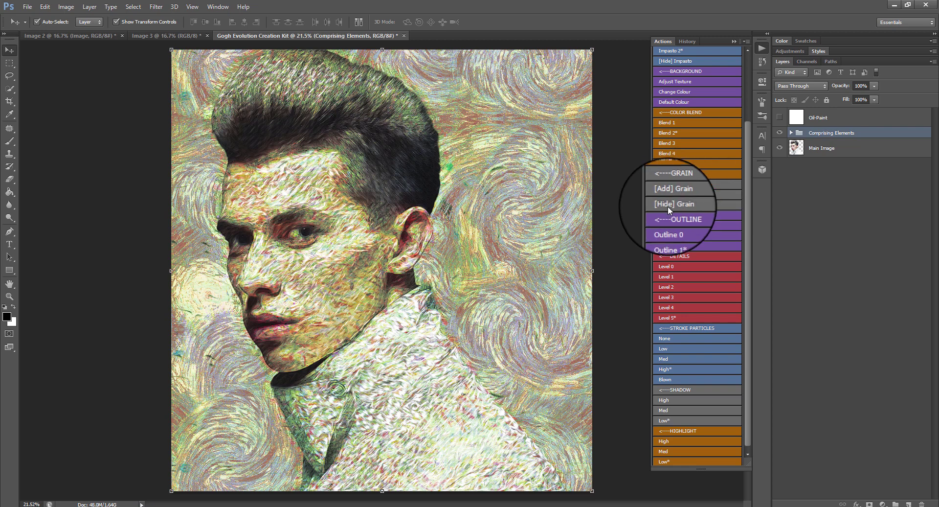
{"action": "left_click", "coordinate": [668, 206]}
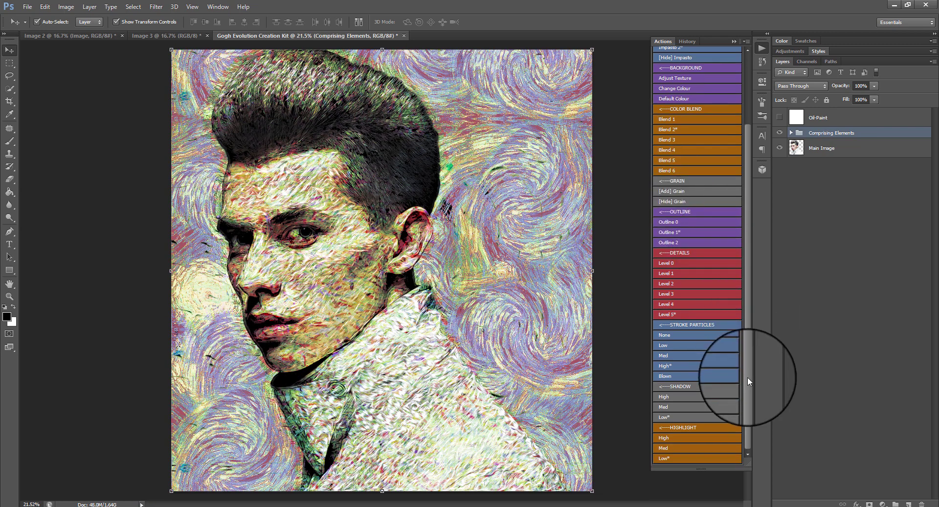
{"action": "left_click", "coordinate": [685, 374]}
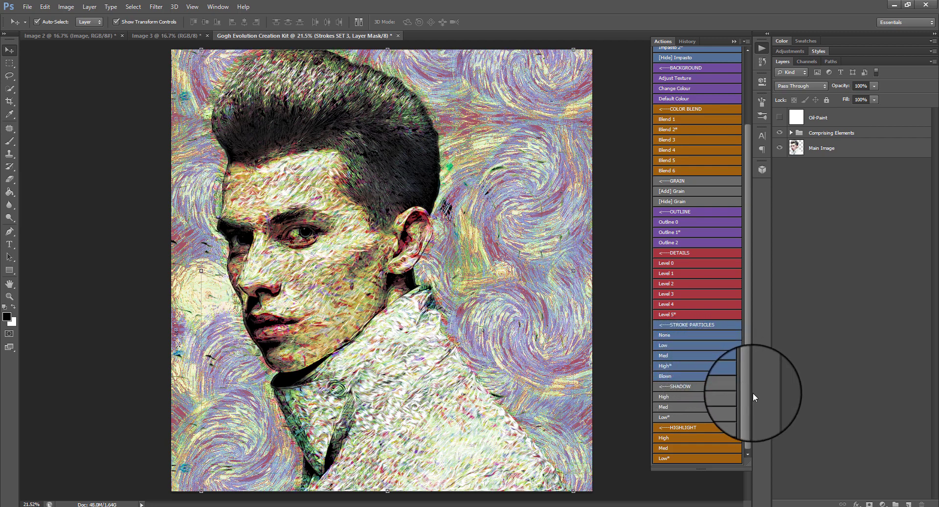
{"action": "left_click", "coordinate": [687, 395]}
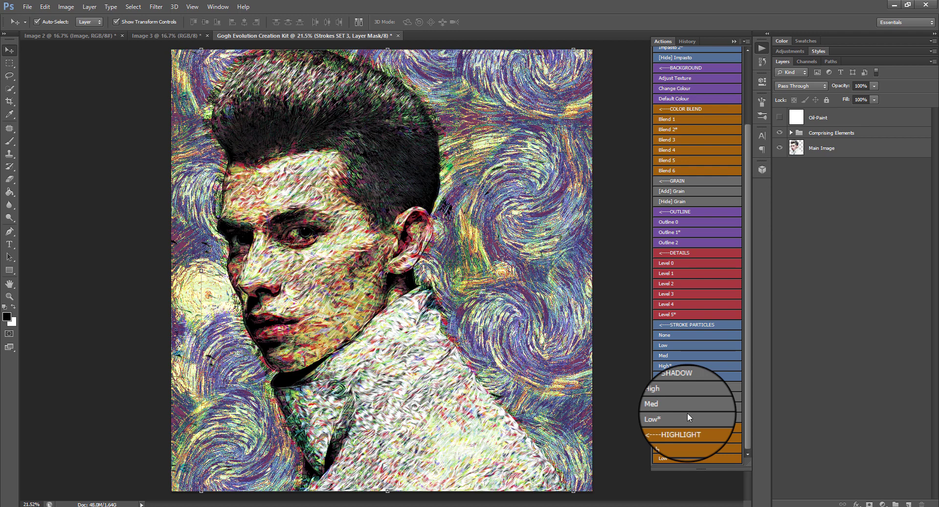
{"action": "left_click", "coordinate": [688, 413]}
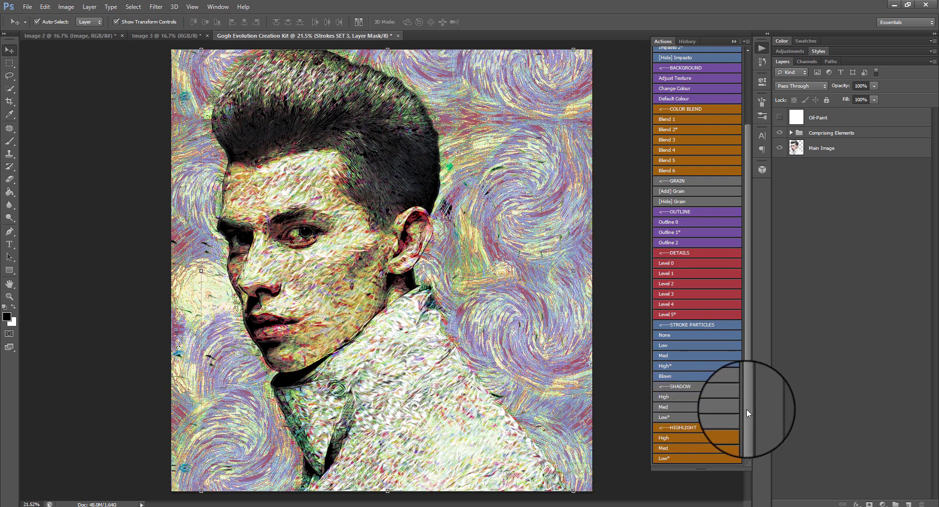
{"action": "left_click_drag", "start_coordinate": [747, 409], "coordinate": [744, 318]}
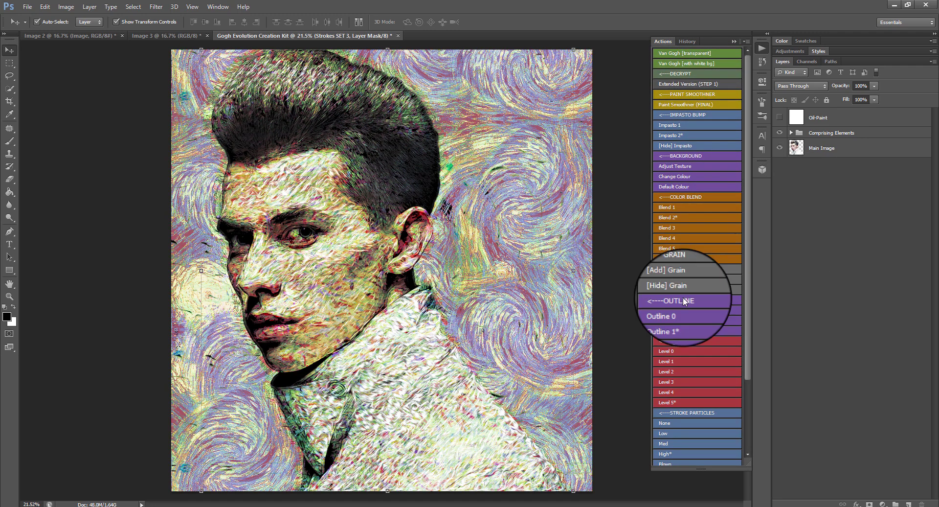
{"action": "left_click", "coordinate": [780, 133]}
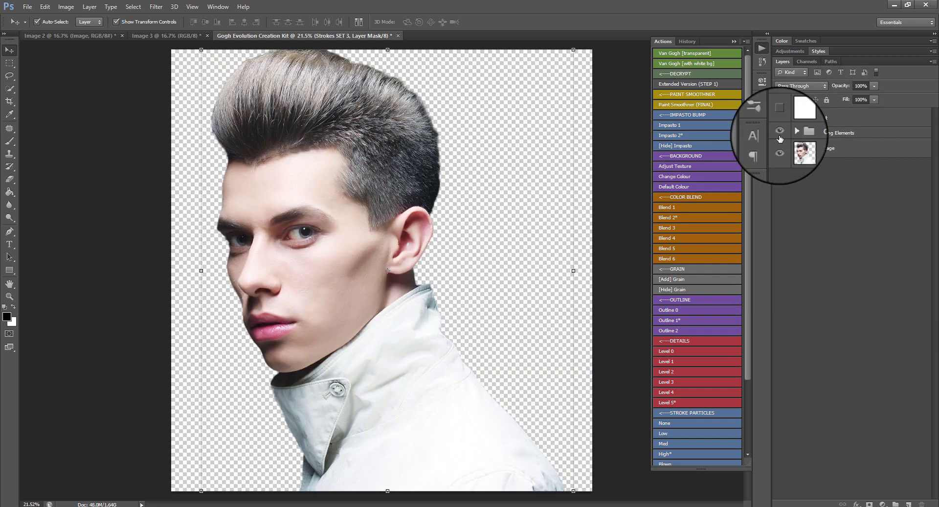
{"action": "left_click", "coordinate": [780, 138]}
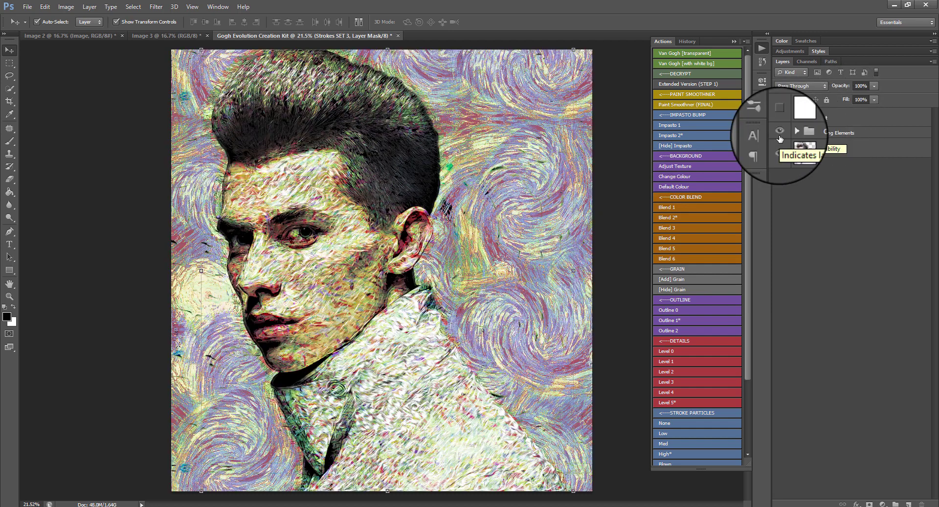
Step: Run Paint Smoothner (FINAL) and toggle the Oil-Paint layer to compare the smoothed result
{"action": "left_click", "coordinate": [694, 104]}
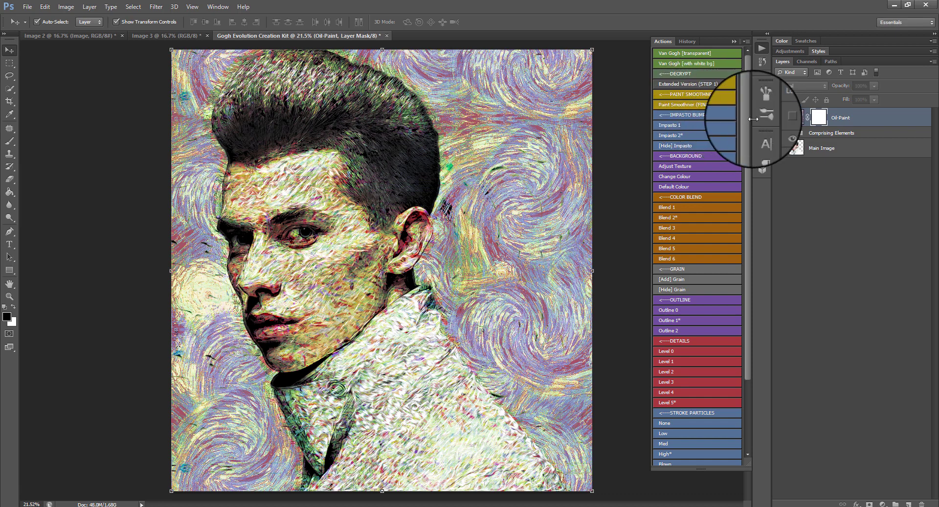
{"action": "left_click", "coordinate": [779, 117]}
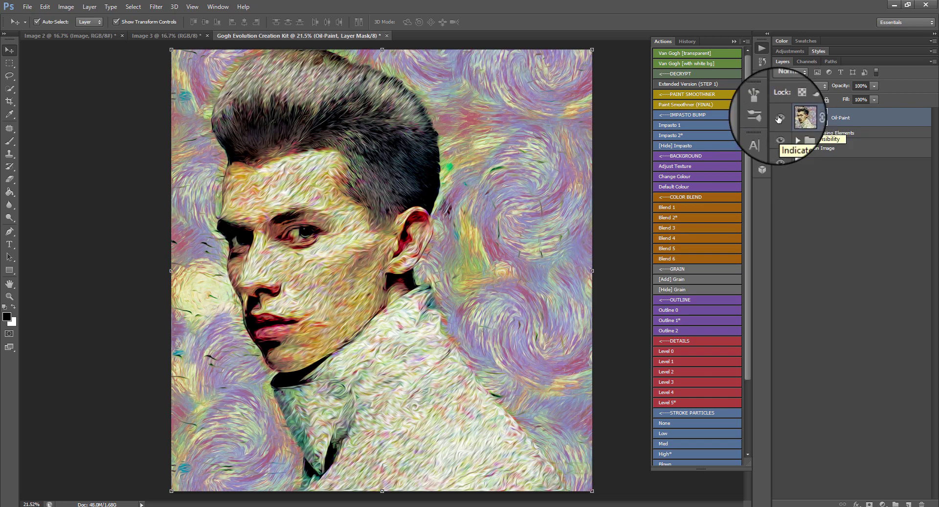
{"action": "left_click", "coordinate": [779, 117]}
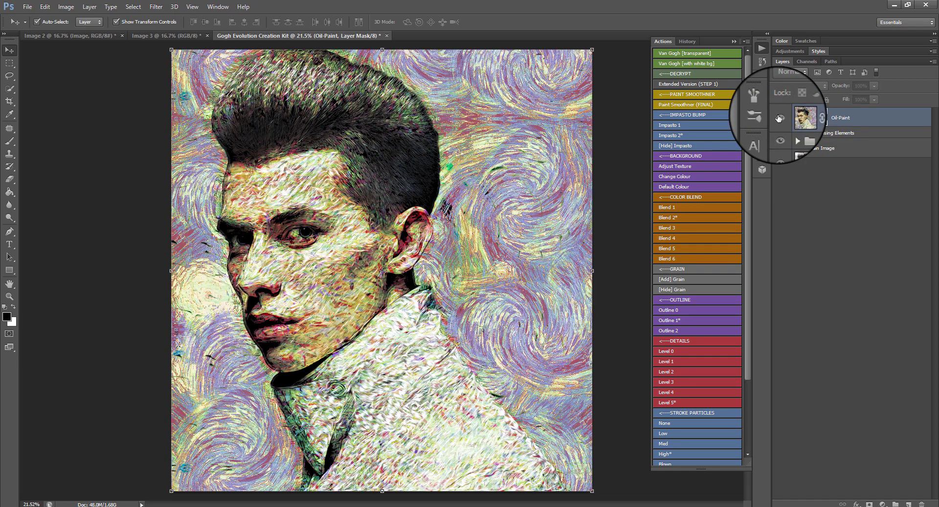
{"action": "left_click", "coordinate": [779, 117]}
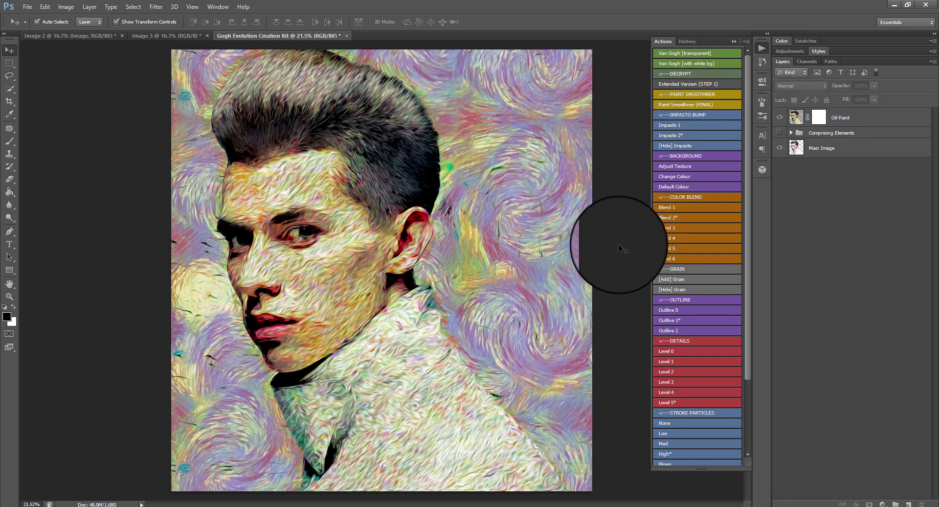
{"action": "key", "text": "ctrl+plus"}
{"action": "key", "text": "ctrl+plus"}
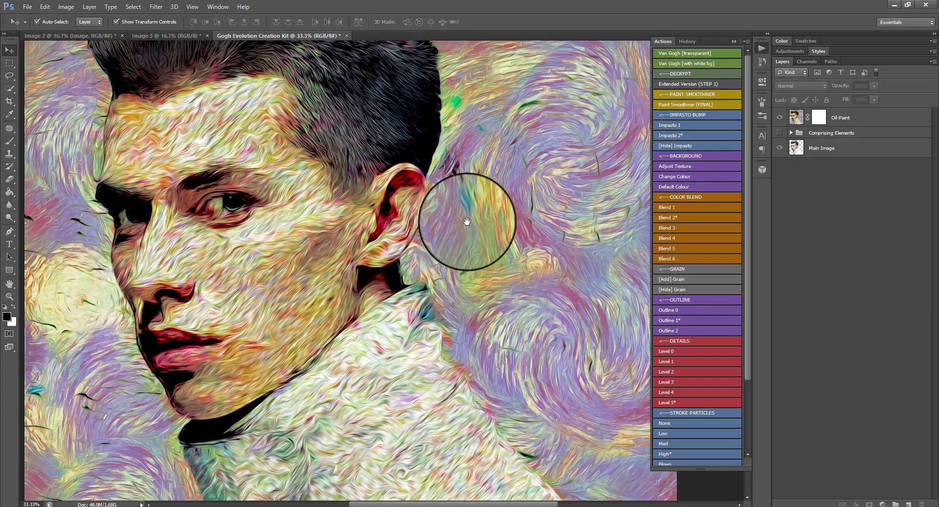
{"action": "left_click_drag", "start_coordinate": [622, 249], "coordinate": [363, 237]}
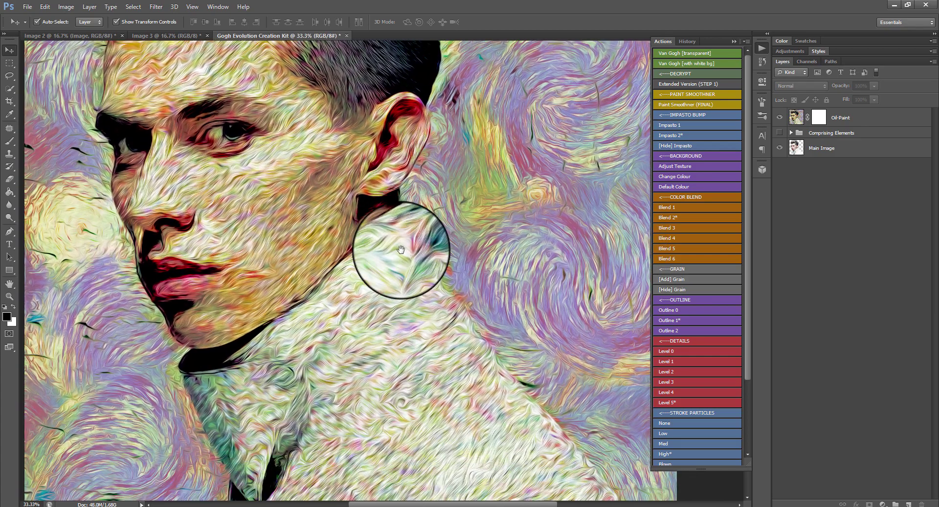
{"action": "scroll", "coordinate": [363, 236], "scroll_direction": "up", "scroll_amount": 4}
{"action": "scroll", "coordinate": [336, 220], "scroll_direction": "up", "scroll_amount": 2}
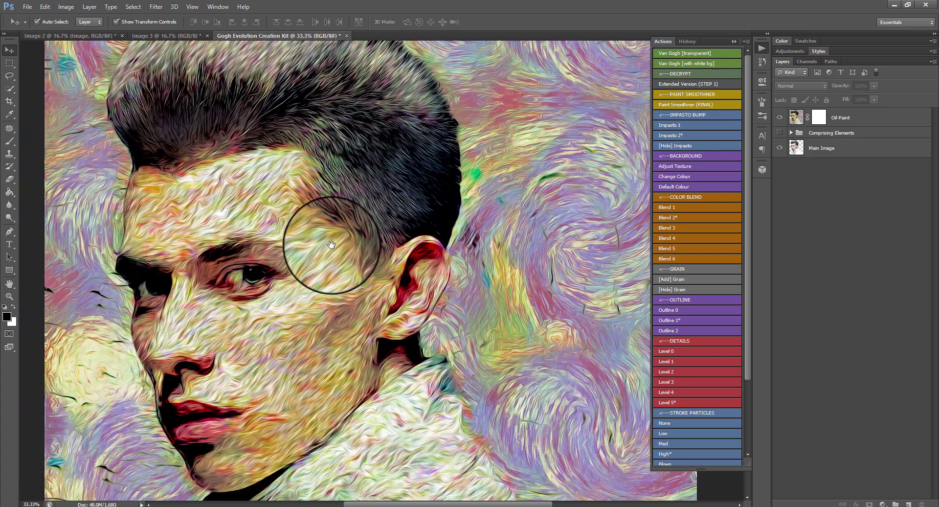
{"action": "left_click_drag", "start_coordinate": [331, 244], "coordinate": [304, 216]}
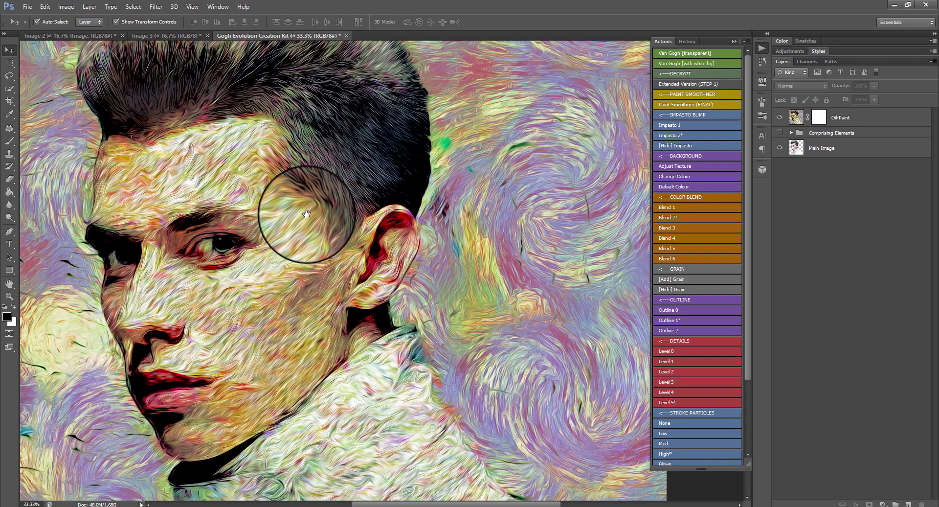
{"action": "left_click", "coordinate": [780, 119]}
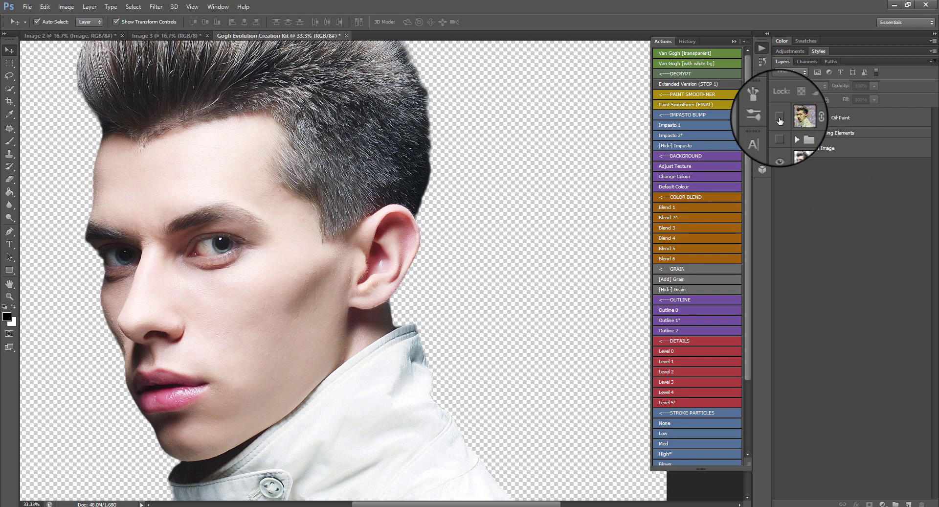
{"action": "left_click", "coordinate": [780, 119]}
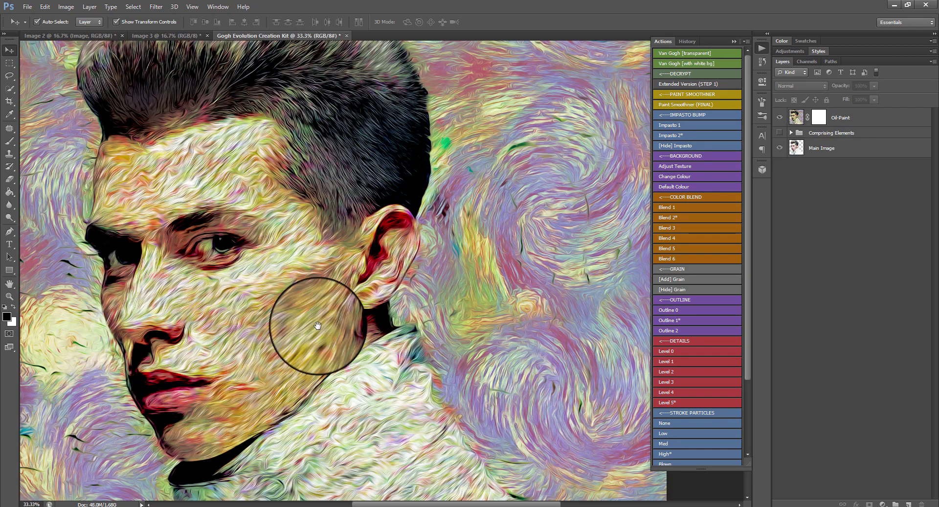
{"action": "scroll", "coordinate": [314, 315], "scroll_direction": "down", "scroll_amount": 2}
{"action": "scroll", "coordinate": [304, 325], "scroll_direction": "down", "scroll_amount": 2}
{"action": "scroll", "coordinate": [371, 309], "scroll_direction": "down", "scroll_amount": 3}
{"action": "scroll", "coordinate": [353, 301], "scroll_direction": "right", "scroll_amount": 2}
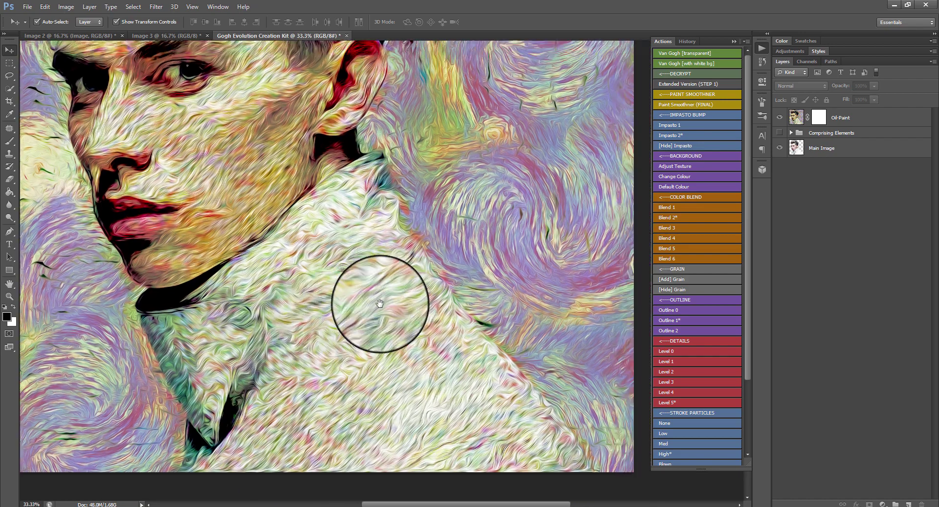
{"action": "scroll", "coordinate": [379, 304], "scroll_direction": "up", "scroll_amount": 2}
{"action": "scroll", "coordinate": [352, 293], "scroll_direction": "up", "scroll_amount": 2}
{"action": "scroll", "coordinate": [353, 300], "scroll_direction": "up", "scroll_amount": 2}
{"action": "scroll", "coordinate": [372, 376], "scroll_direction": "left", "scroll_amount": 2}
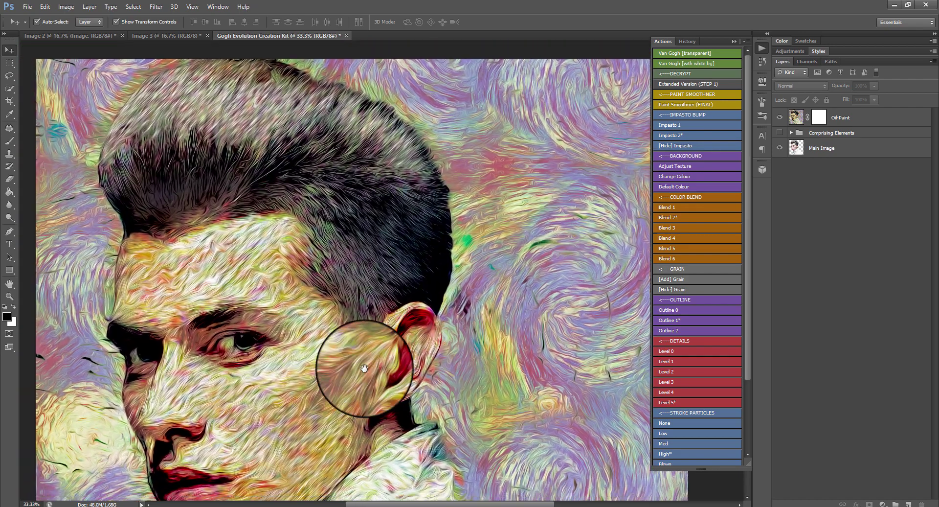
{"action": "scroll", "coordinate": [353, 360], "scroll_direction": "down", "scroll_amount": 2}
{"action": "scroll", "coordinate": [352, 343], "scroll_direction": "down", "scroll_amount": 5}
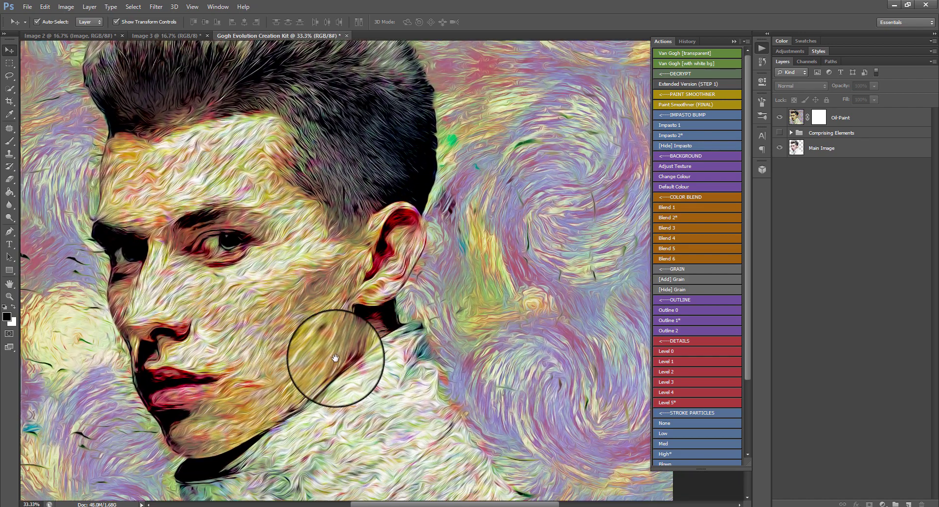
{"action": "mouse_move", "coordinate": [351, 331]}
{"action": "left_mouse_down"}
{"action": "mouse_move", "coordinate": [331, 323]}
{"action": "mouse_move", "coordinate": [335, 361]}
{"action": "left_mouse_up"}
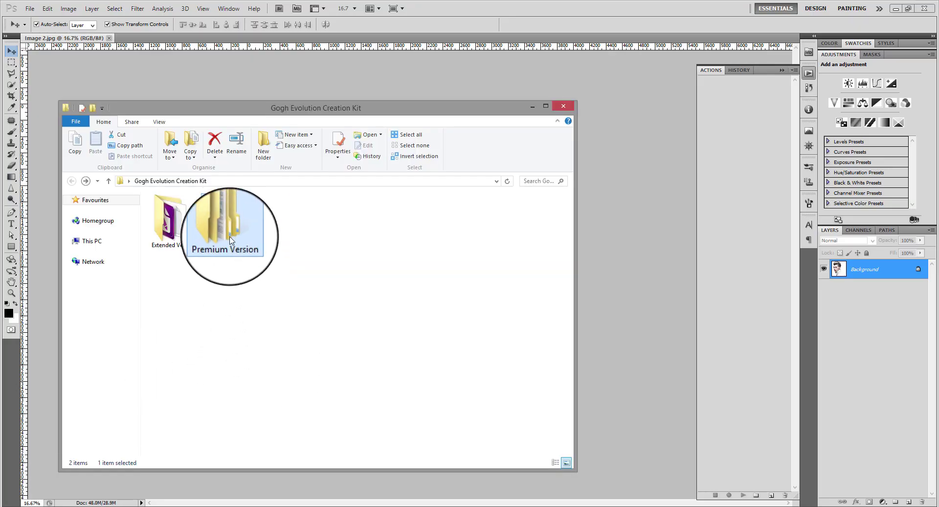
Step: Load the Premium Gogh Evolution CUSTOM action set from its Action (ATN) folder
{"action": "double_click", "coordinate": [229, 234]}
{"action": "double_click", "coordinate": [174, 228]}
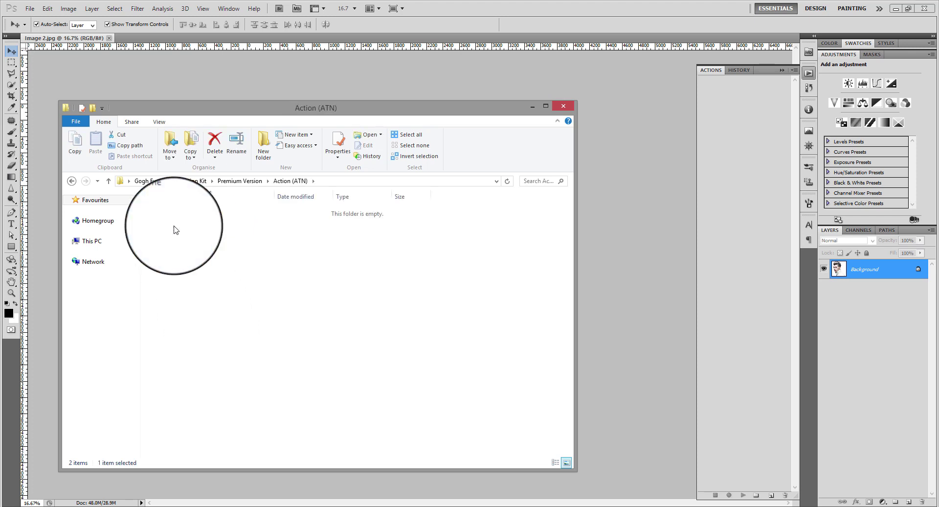
{"action": "double_click", "coordinate": [187, 215]}
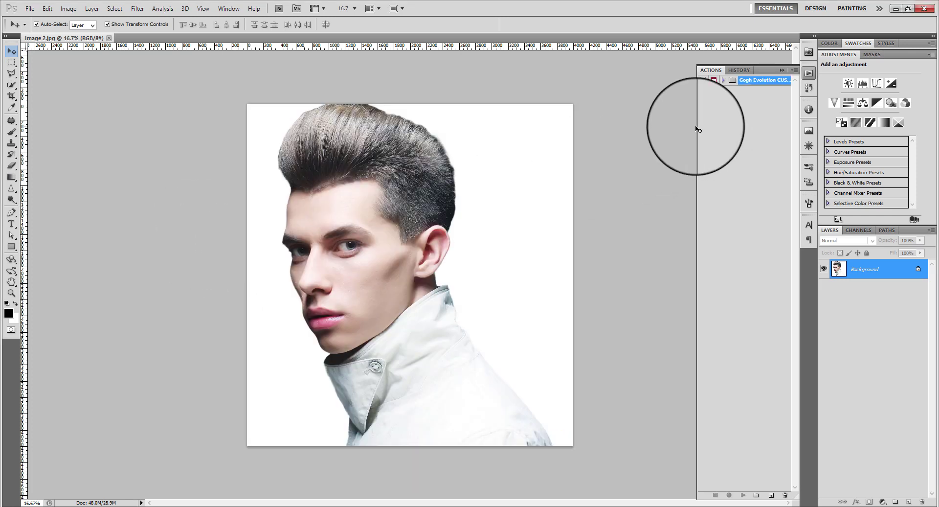
{"action": "left_click_drag", "start_coordinate": [699, 130], "coordinate": [656, 129]}
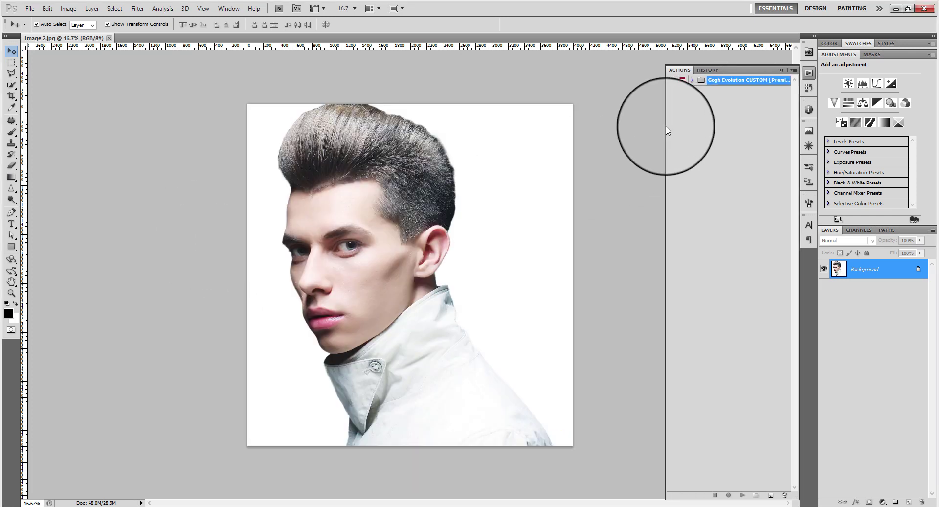
{"action": "left_click", "coordinate": [679, 81]}
Step: Load the Extended Custom (CS5-CC) Gogh Evolution action set and select it
{"action": "left_click", "coordinate": [71, 503]}
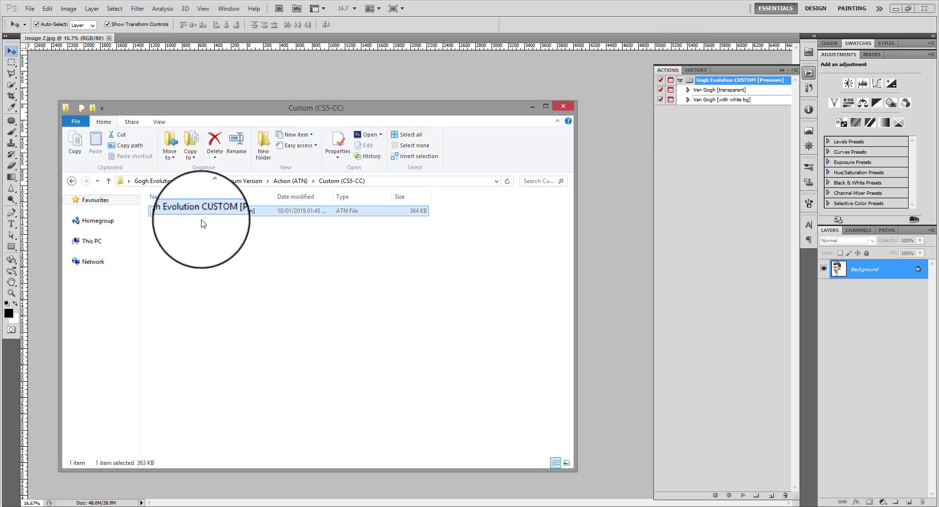
{"action": "left_click", "coordinate": [71, 181]}
{"action": "left_click", "coordinate": [71, 181]}
{"action": "double_click", "coordinate": [171, 222]}
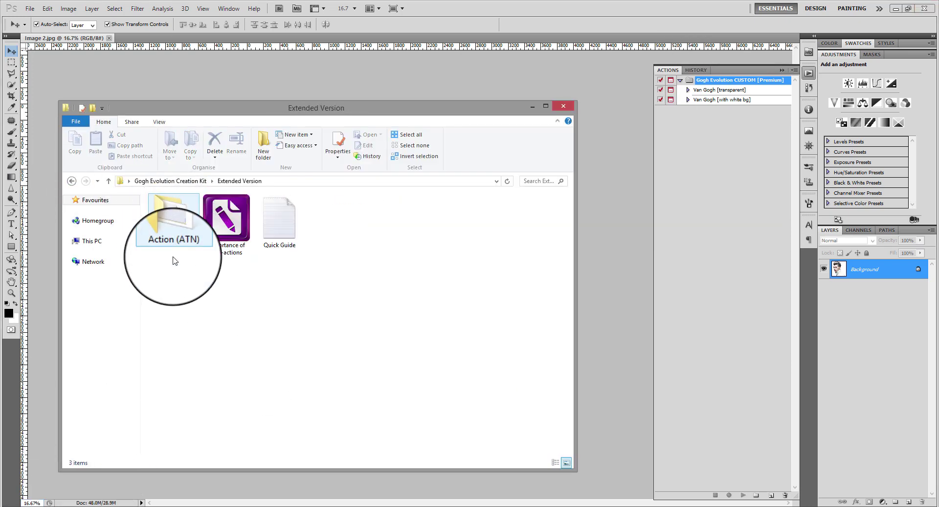
{"action": "double_click", "coordinate": [180, 230]}
{"action": "double_click", "coordinate": [182, 235]}
{"action": "left_click", "coordinate": [189, 215]}
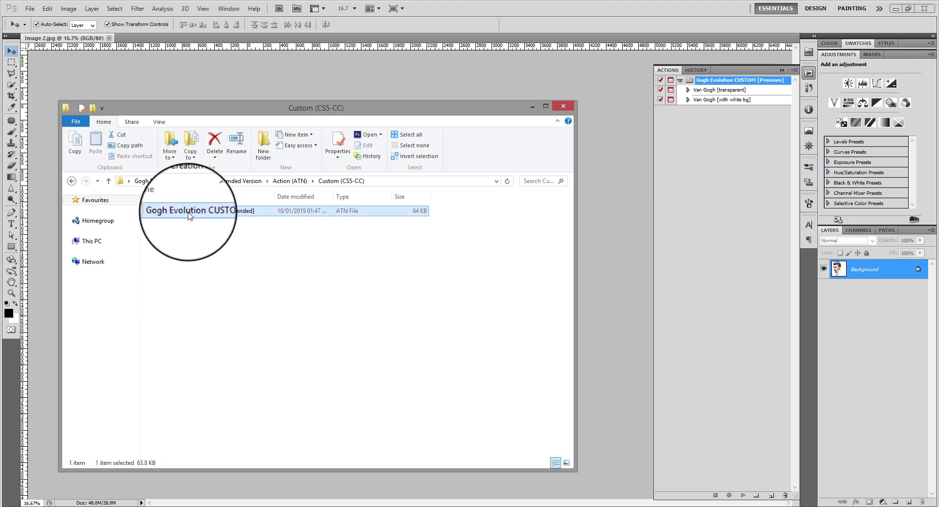
{"action": "double_click", "coordinate": [189, 215]}
{"action": "left_click", "coordinate": [680, 109]}
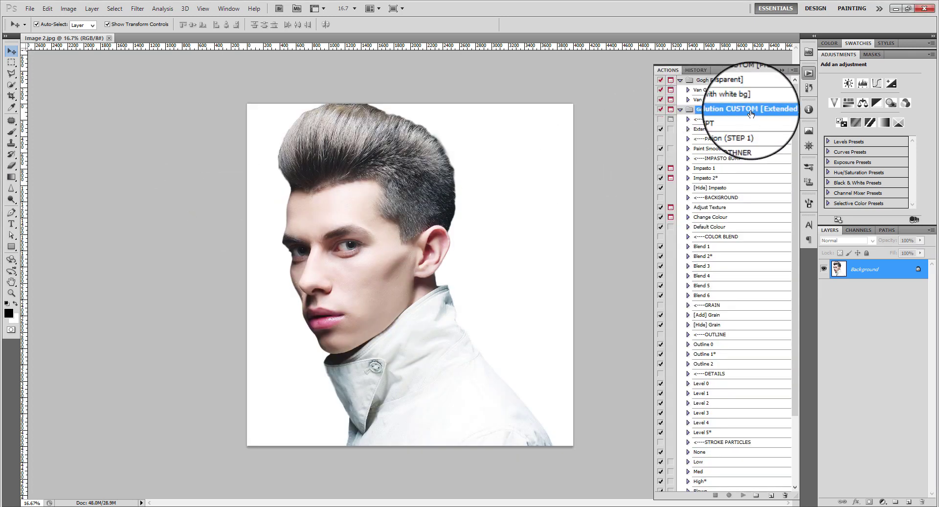
Step: Switch the Actions panel to Button Mode and run Van Gogh [with white bg]
{"action": "left_click", "coordinate": [795, 70]}
{"action": "left_click", "coordinate": [813, 74]}
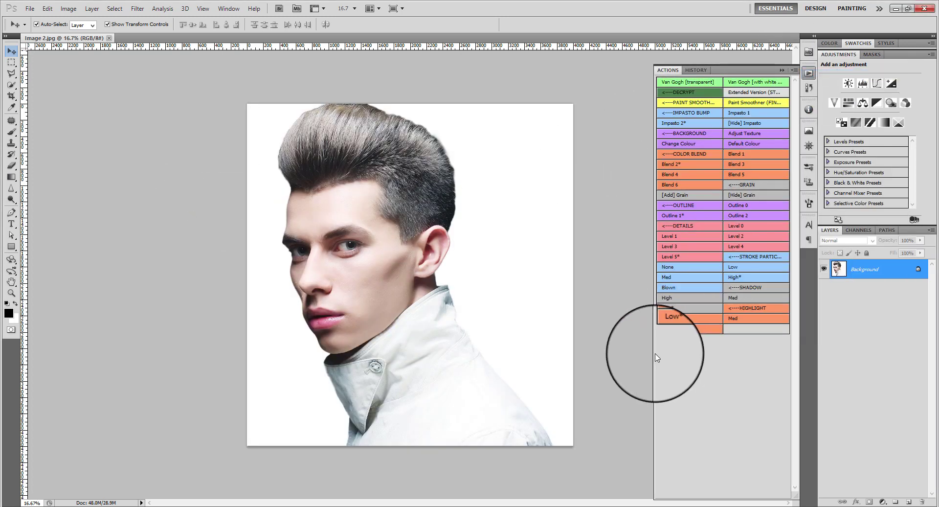
{"action": "left_click_drag", "start_coordinate": [655, 358], "coordinate": [697, 358]}
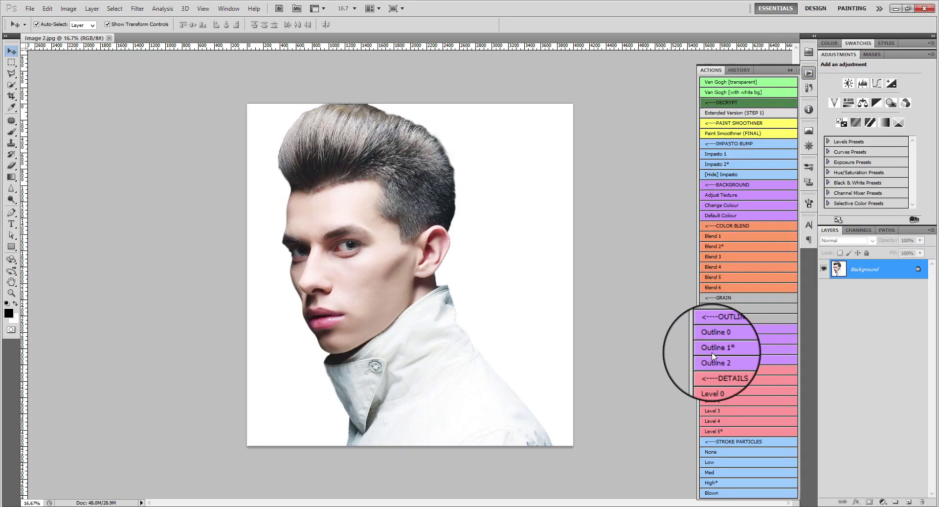
{"action": "left_click", "coordinate": [747, 99]}
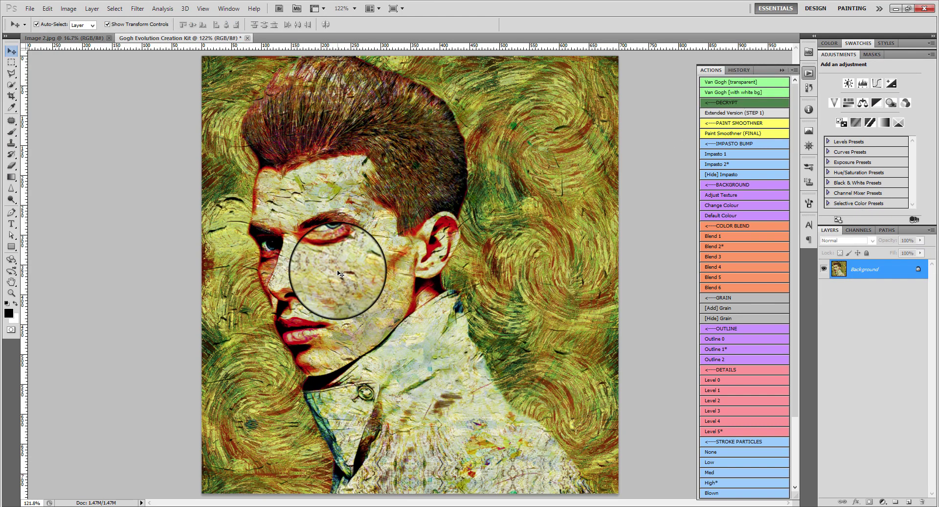
Step: View the painting at 100%, check Image Size without changes, then run Extended Version (STEP 1)
{"action": "key", "text": "ctrl+1"}
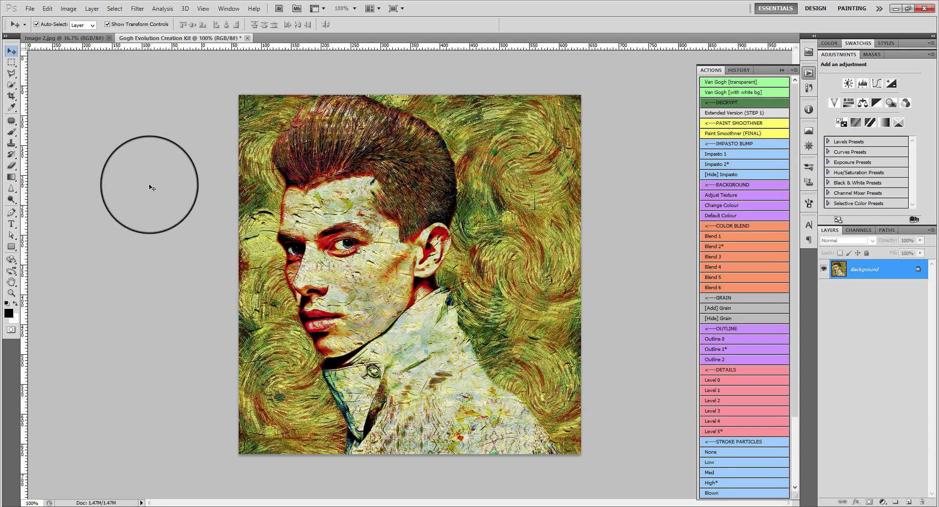
{"action": "key", "text": "ctrl+alt+i"}
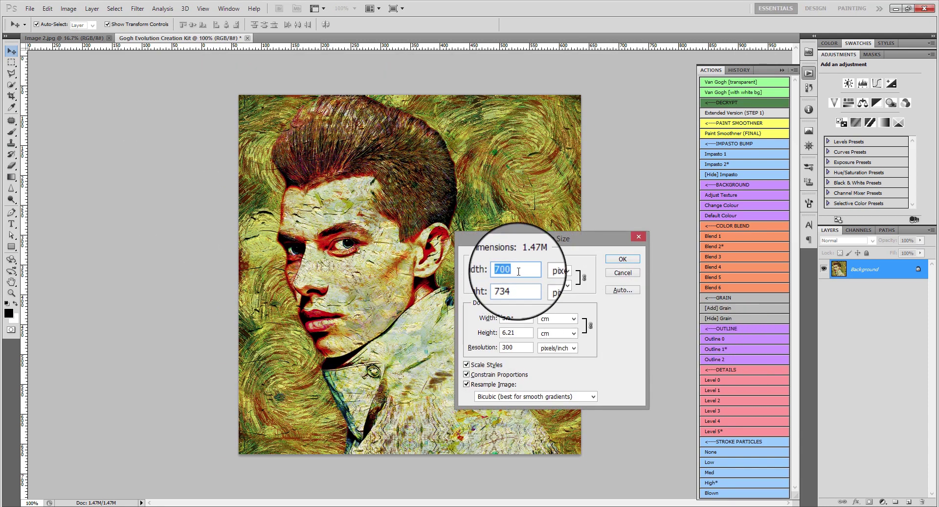
{"action": "left_click", "coordinate": [623, 272]}
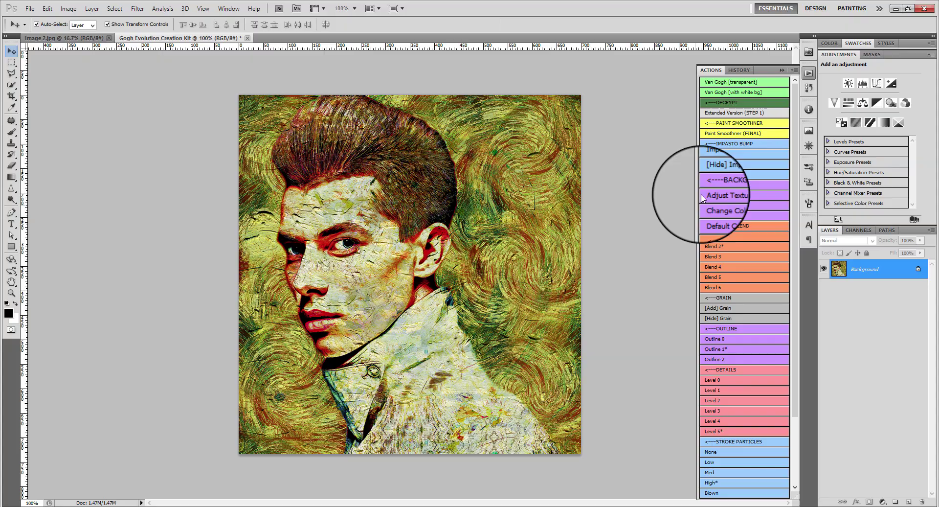
{"action": "left_click", "coordinate": [763, 113]}
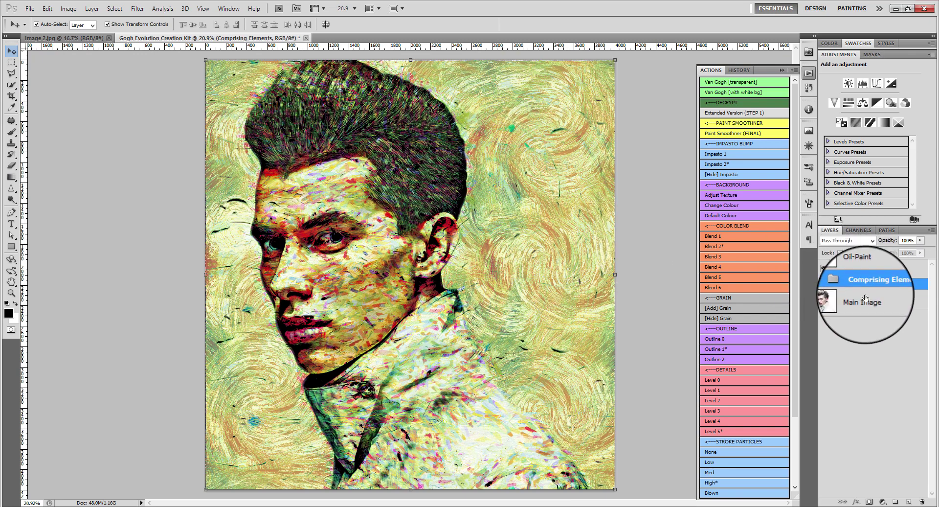
Step: Compare the Comprising Elements group on and off against the original, leave it visible, and reframe the face
{"action": "left_click", "coordinate": [824, 284]}
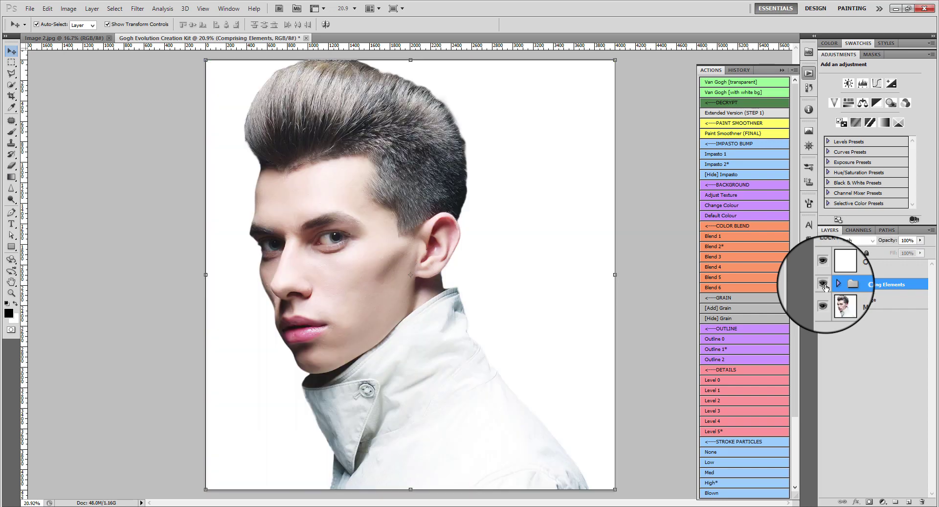
{"action": "left_click", "coordinate": [823, 283]}
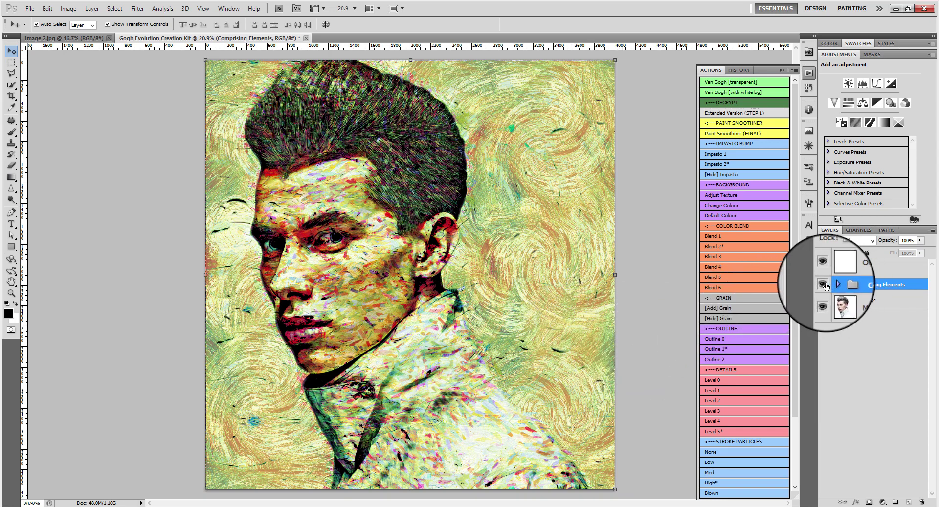
{"action": "left_click", "coordinate": [824, 285]}
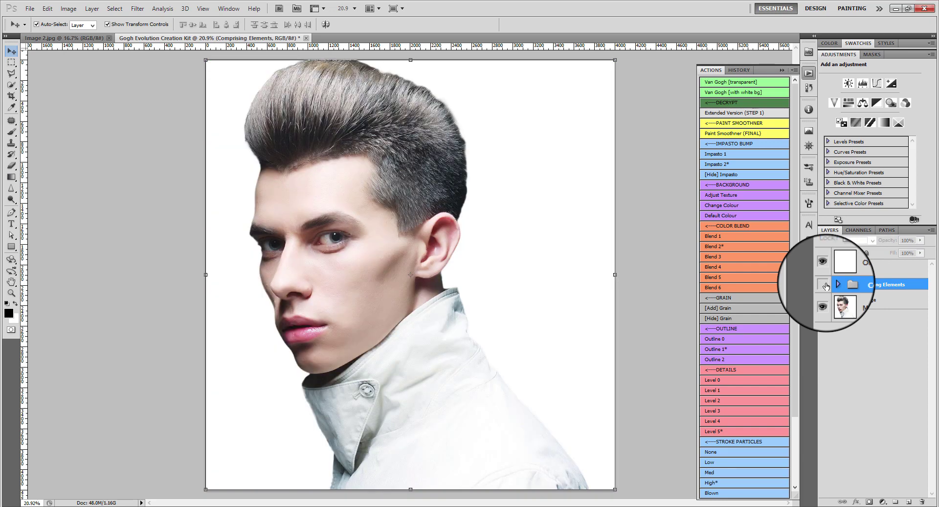
{"action": "left_click", "coordinate": [823, 285]}
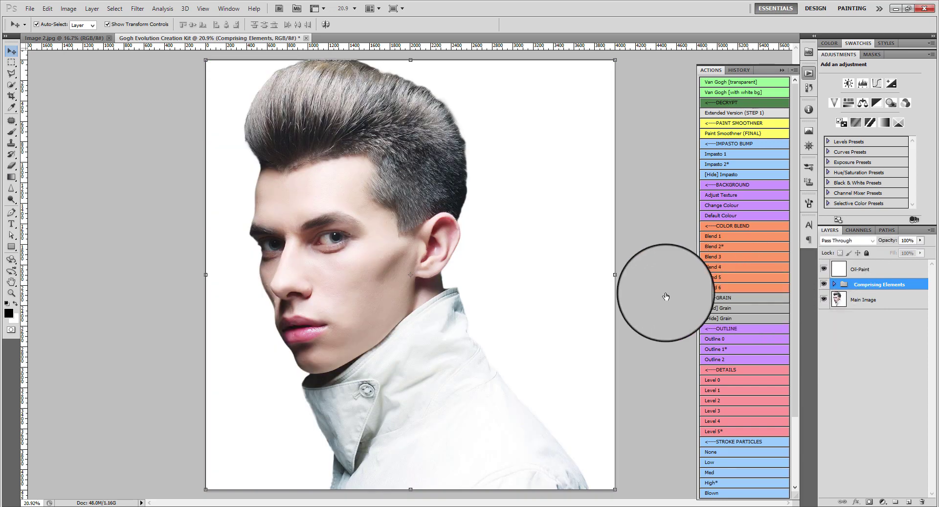
{"action": "key", "text": "ctrl+plus"}
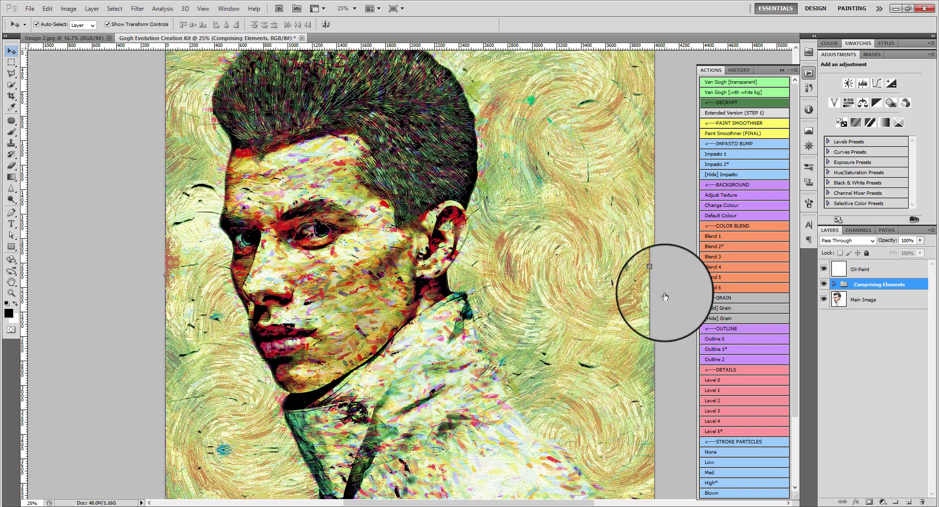
{"action": "left_click_drag", "start_coordinate": [449, 294], "coordinate": [445, 240]}
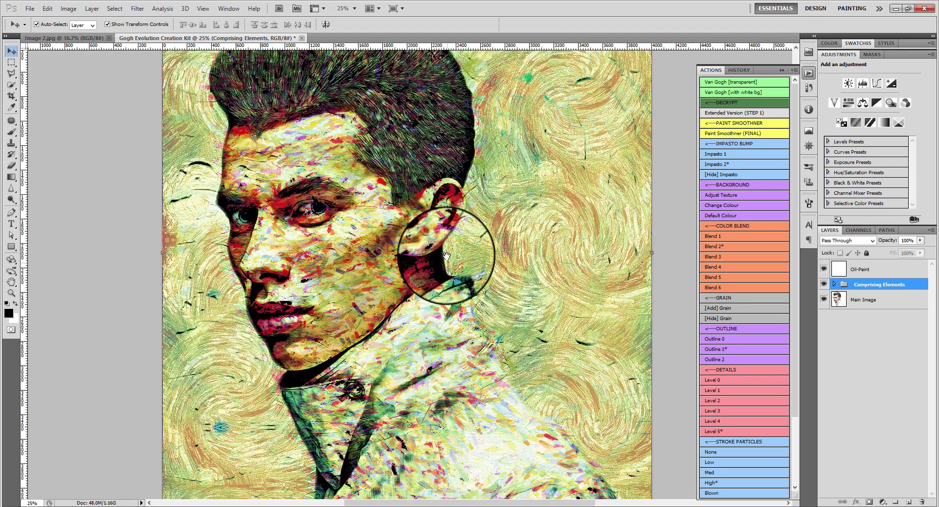
{"action": "mouse_move", "coordinate": [429, 292]}
{"action": "left_mouse_down"}
{"action": "mouse_move", "coordinate": [431, 319]}
{"action": "mouse_move", "coordinate": [424, 261]}
{"action": "mouse_move", "coordinate": [438, 266]}
{"action": "left_mouse_up"}
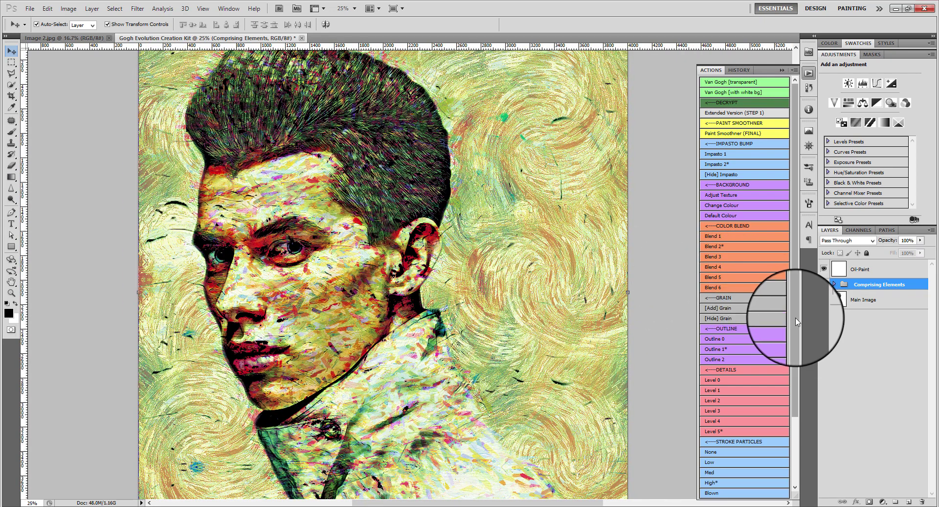
Step: Run Adjust Texture and set the Pattern Fill scale to 100
{"action": "left_click", "coordinate": [744, 196]}
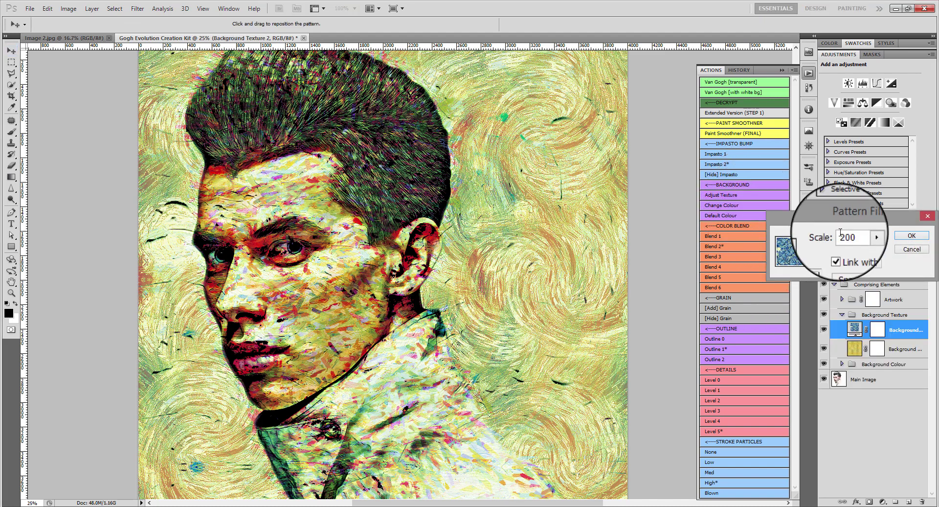
{"action": "left_click_drag", "start_coordinate": [844, 236], "coordinate": [822, 234]}
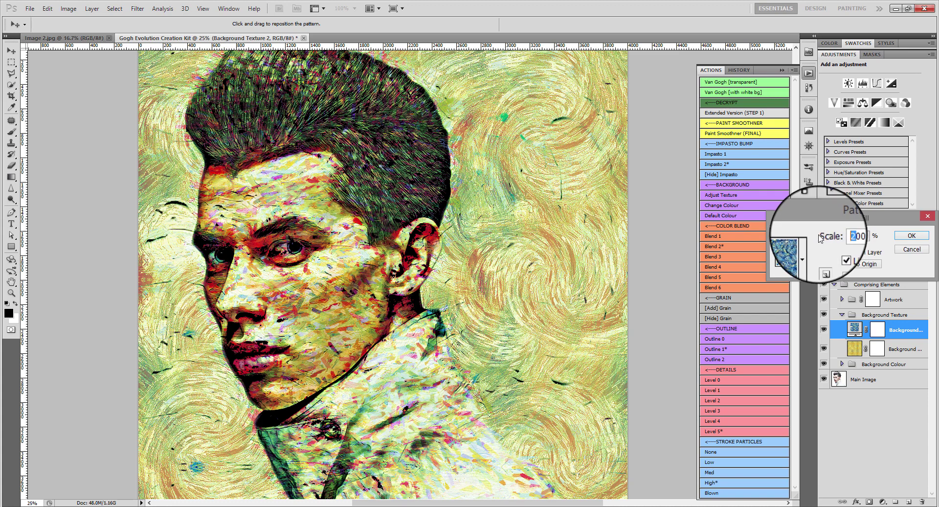
{"action": "type", "text": "1"}
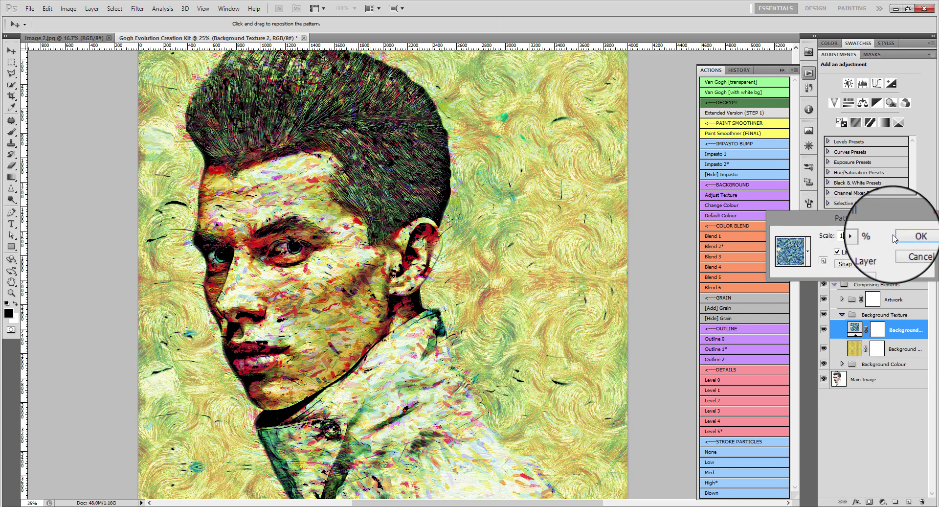
{"action": "left_click", "coordinate": [912, 236]}
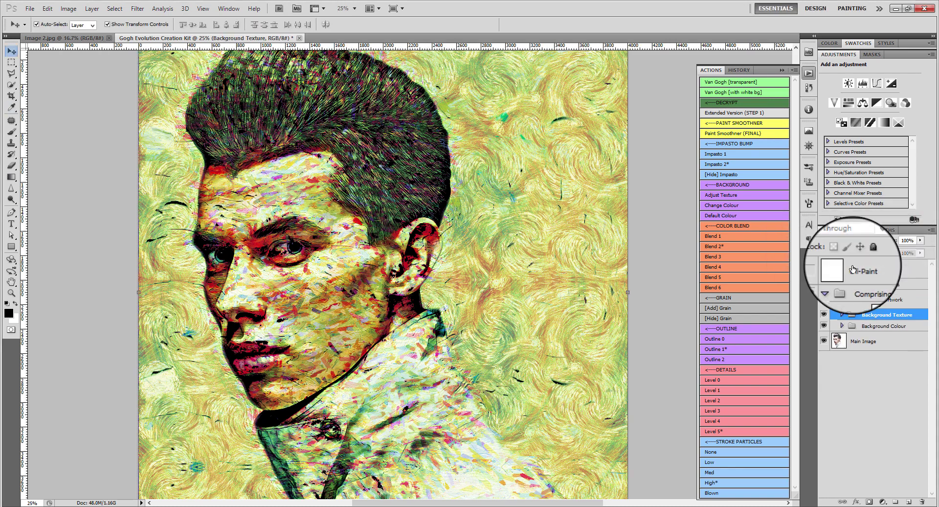
Step: Hide the existing Impasto and apply Impasto 2, repositioning its pattern on the canvas
{"action": "left_click", "coordinate": [734, 176]}
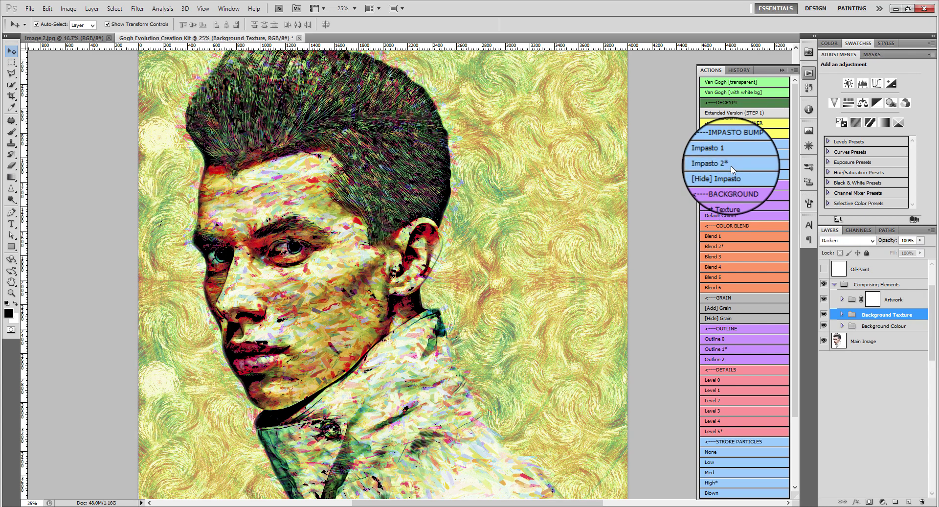
{"action": "left_click", "coordinate": [733, 166]}
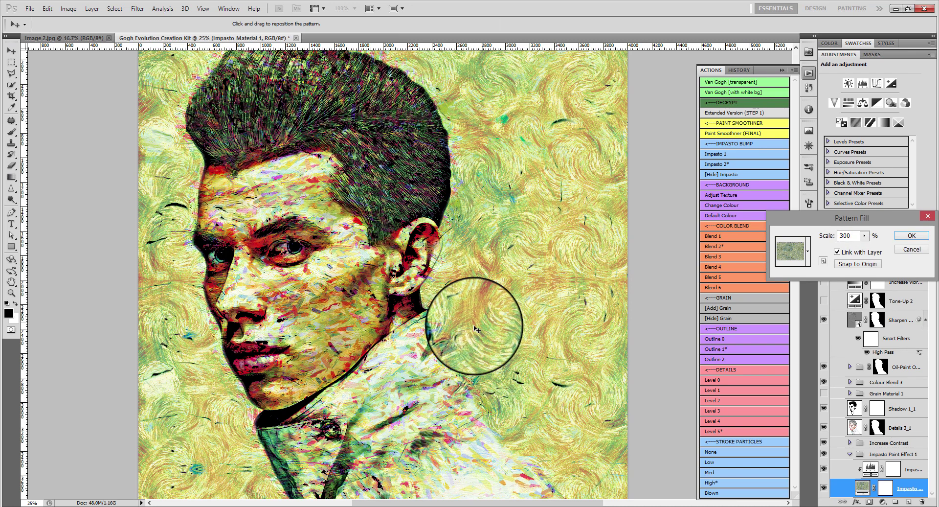
{"action": "left_click_drag", "start_coordinate": [475, 330], "coordinate": [475, 330]}
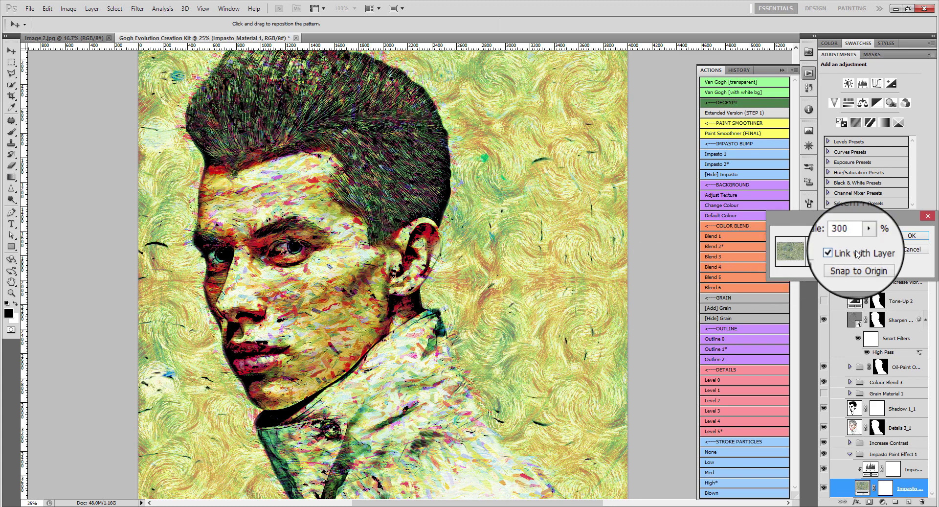
{"action": "left_click", "coordinate": [892, 238]}
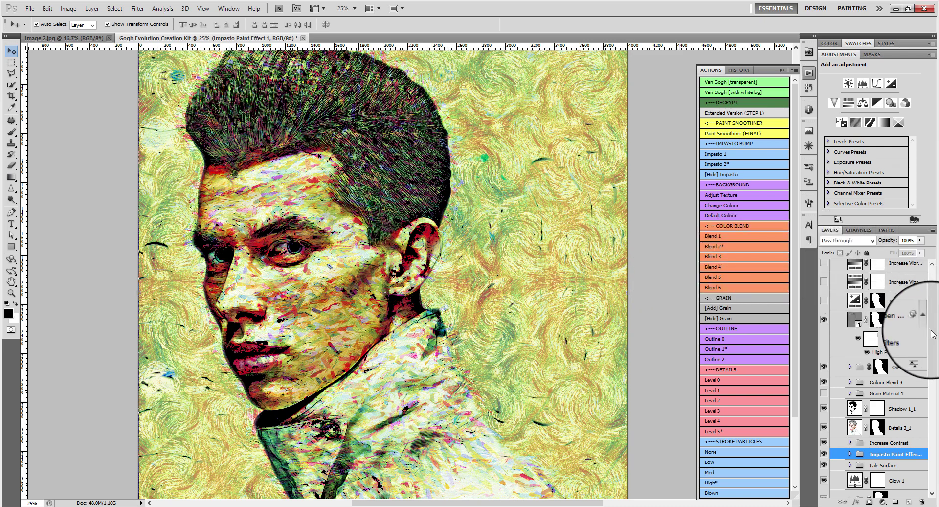
Step: Scroll through the actions list and collapse the Actions panel to give the layers more room
{"action": "scroll", "coordinate": [933, 334], "scroll_direction": "down", "scroll_amount": 1}
{"action": "scroll", "coordinate": [933, 336], "scroll_direction": "down", "scroll_amount": 2}
{"action": "scroll", "coordinate": [933, 340], "scroll_direction": "down", "scroll_amount": 1}
{"action": "scroll", "coordinate": [933, 342], "scroll_direction": "down", "scroll_amount": 1}
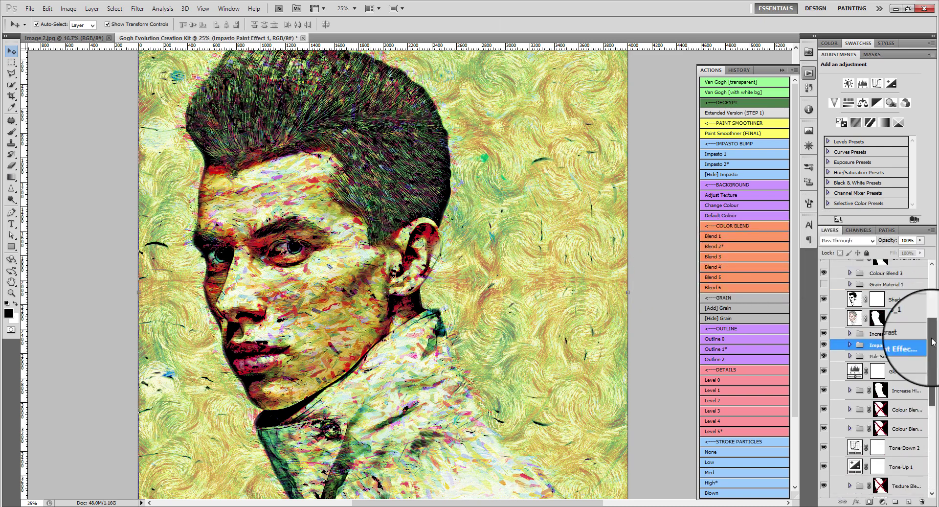
{"action": "left_click_drag", "start_coordinate": [934, 342], "coordinate": [933, 294]}
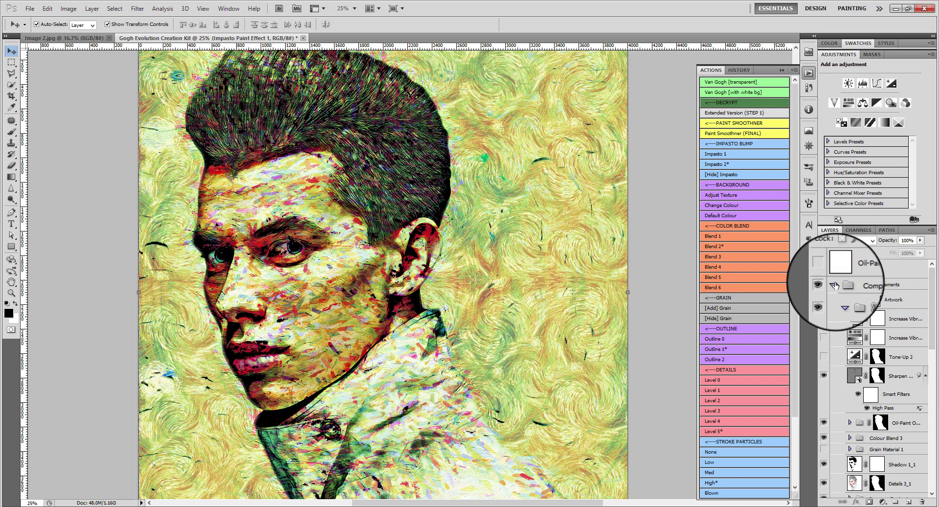
{"action": "left_click", "coordinate": [833, 58]}
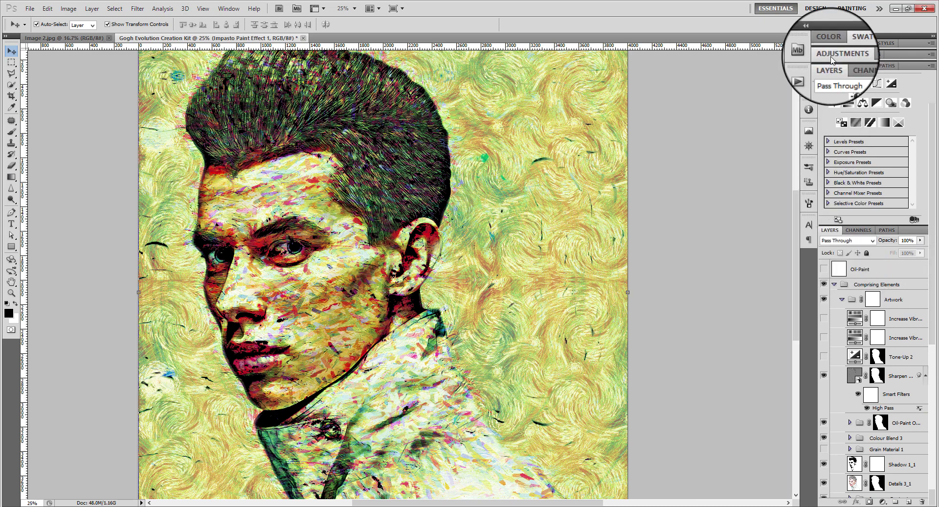
{"action": "double_click", "coordinate": [833, 58]}
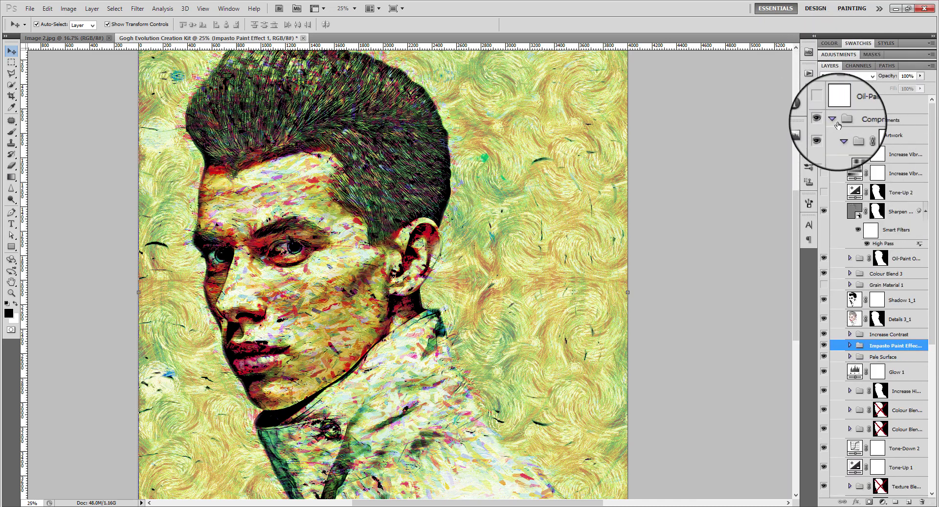
Step: Collapse the Comprising Elements group and apply a different colour Blend action
{"action": "left_click", "coordinate": [836, 123]}
{"action": "left_click", "coordinate": [811, 75]}
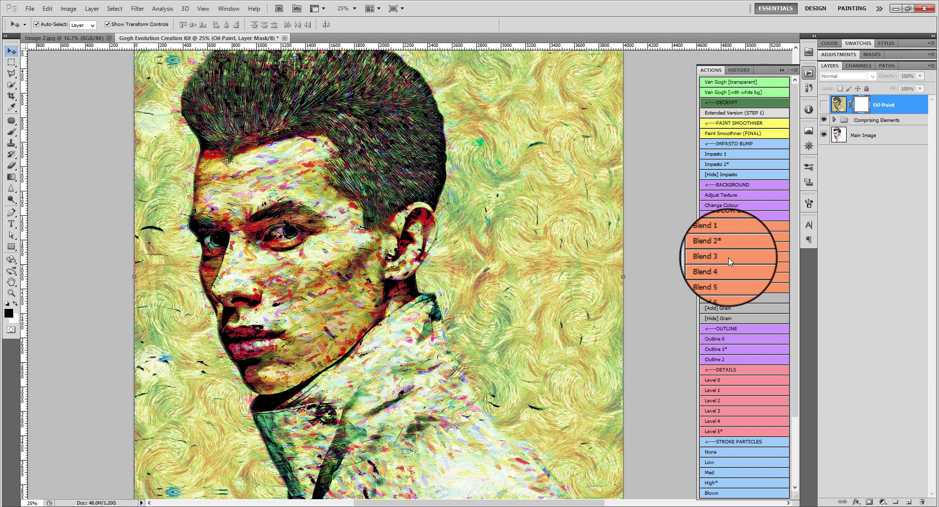
{"action": "left_click", "coordinate": [731, 261]}
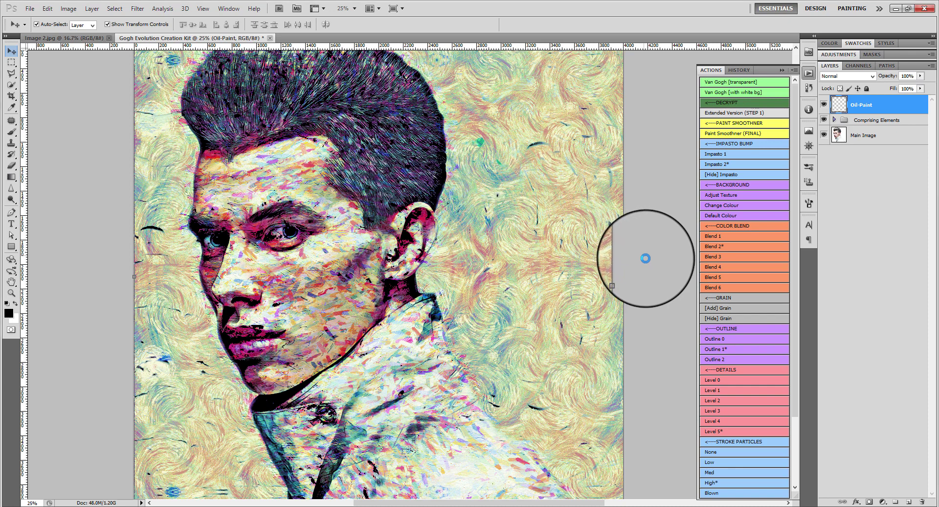
Step: Compare the Oil-Paint layer on and off, then lower its opacity to 54%
{"action": "left_click", "coordinate": [824, 106]}
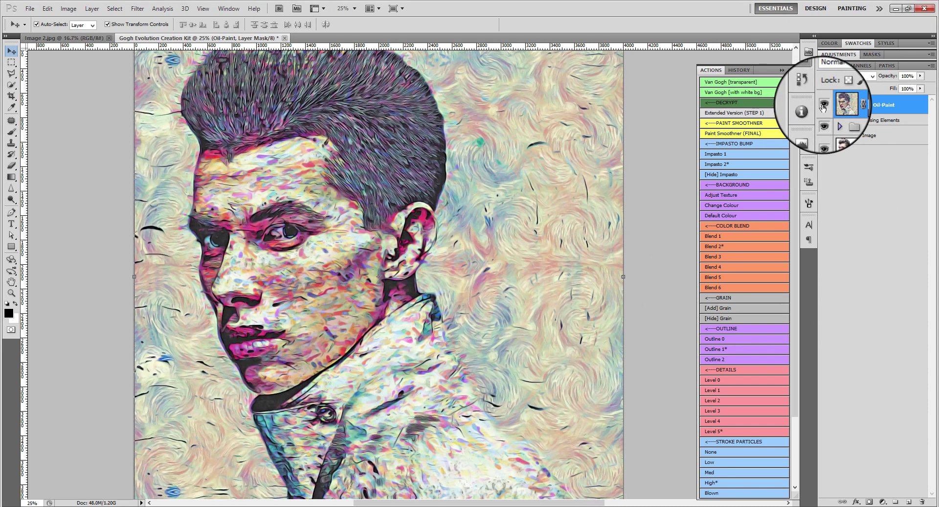
{"action": "left_click", "coordinate": [824, 106]}
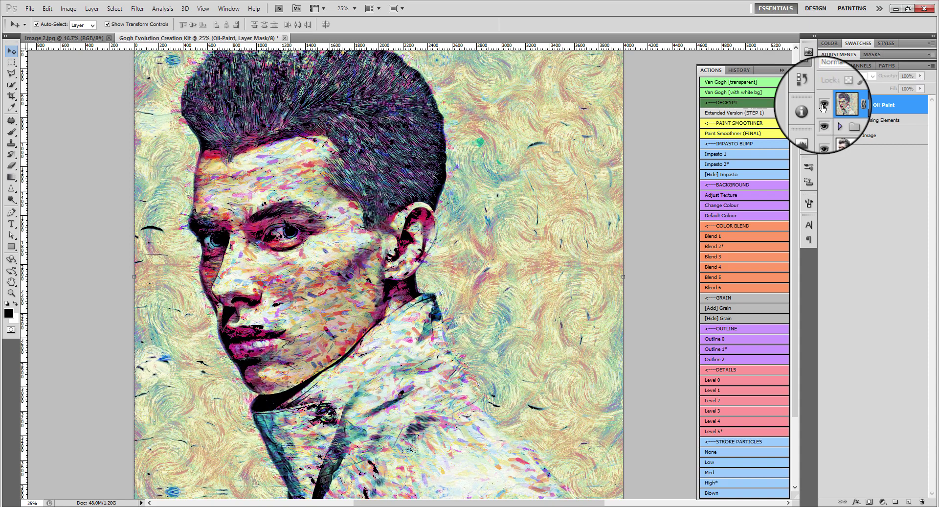
{"action": "left_click", "coordinate": [824, 106]}
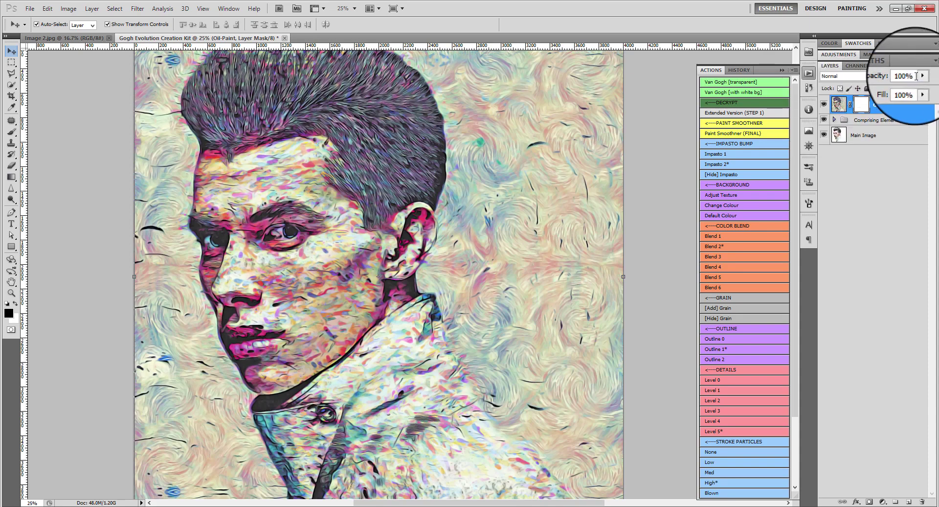
{"action": "mouse_move", "coordinate": [923, 76]}
{"action": "left_mouse_down"}
{"action": "mouse_move", "coordinate": [886, 89]}
{"action": "mouse_move", "coordinate": [899, 88]}
{"action": "left_mouse_up"}
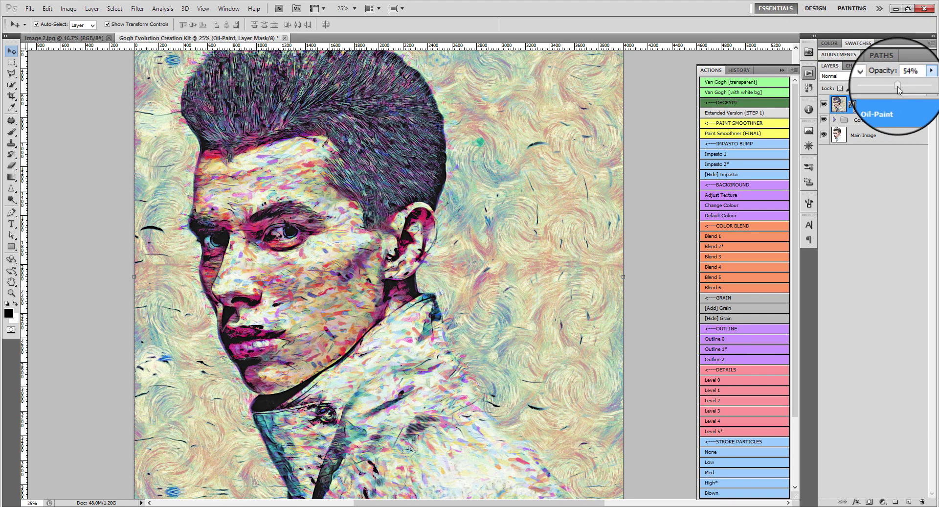
{"action": "left_click", "coordinate": [917, 123]}
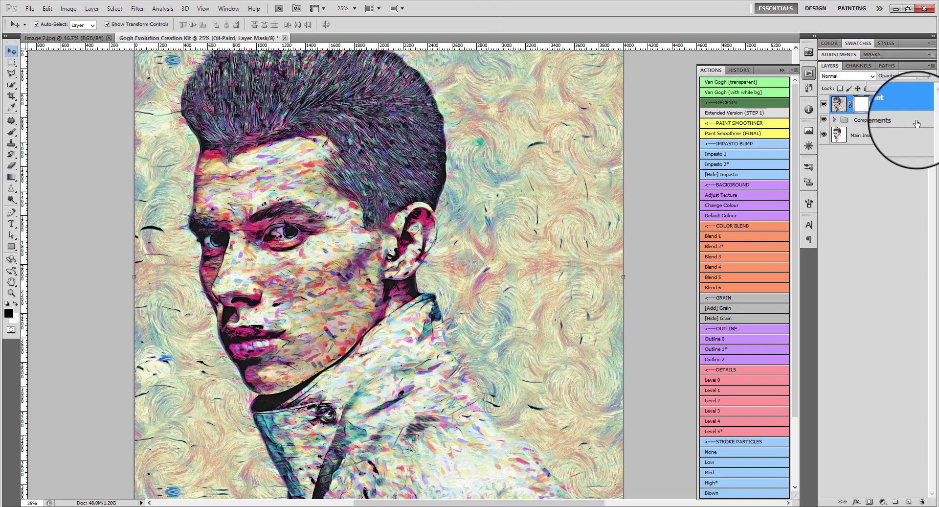
Step: Hide the Oil-Paint layer and painting group to compare with the original, then show them again
{"action": "left_click", "coordinate": [824, 104]}
{"action": "left_click", "coordinate": [824, 121]}
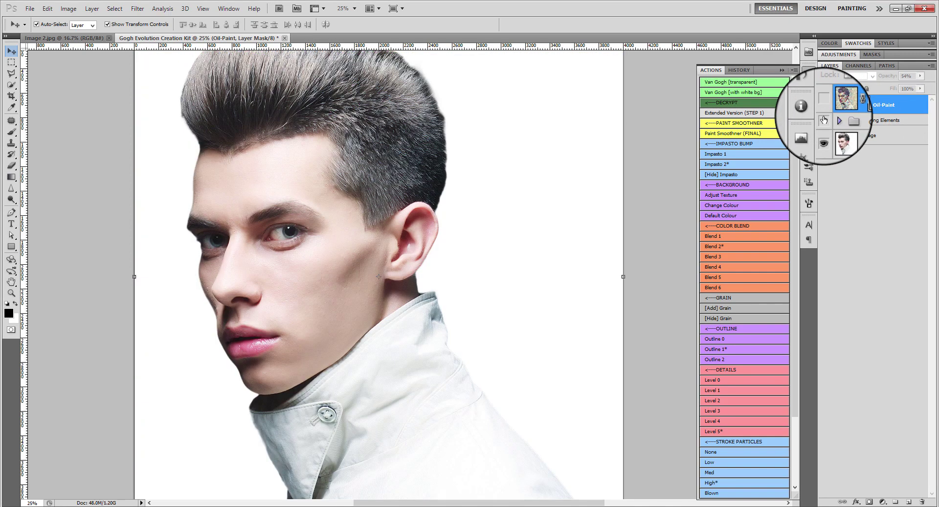
{"action": "left_click_drag", "start_coordinate": [824, 119], "coordinate": [826, 109]}
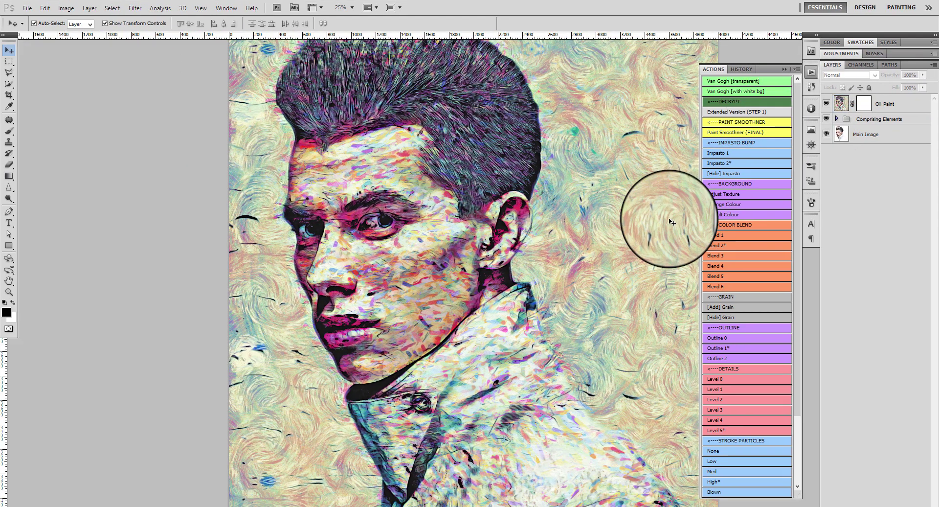
{"action": "key", "text": "f"}
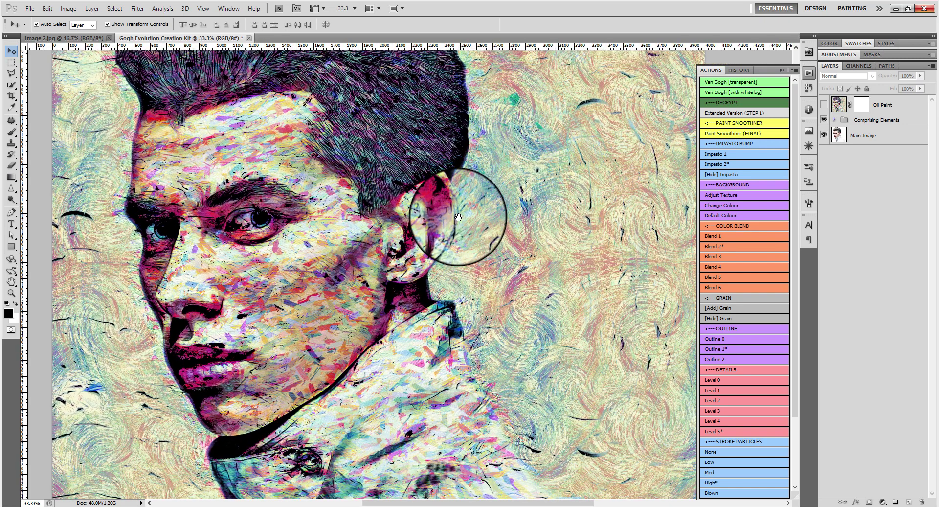
{"action": "left_click_drag", "start_coordinate": [468, 221], "coordinate": [449, 228]}
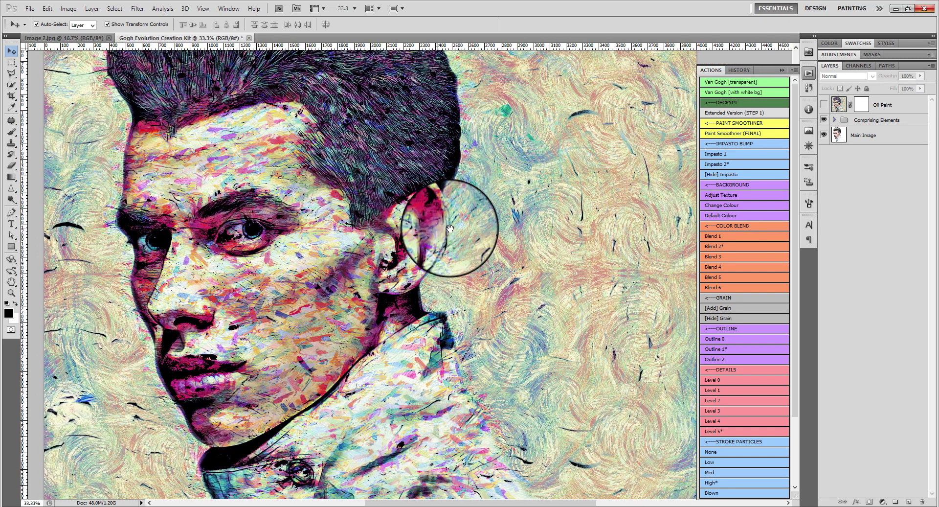